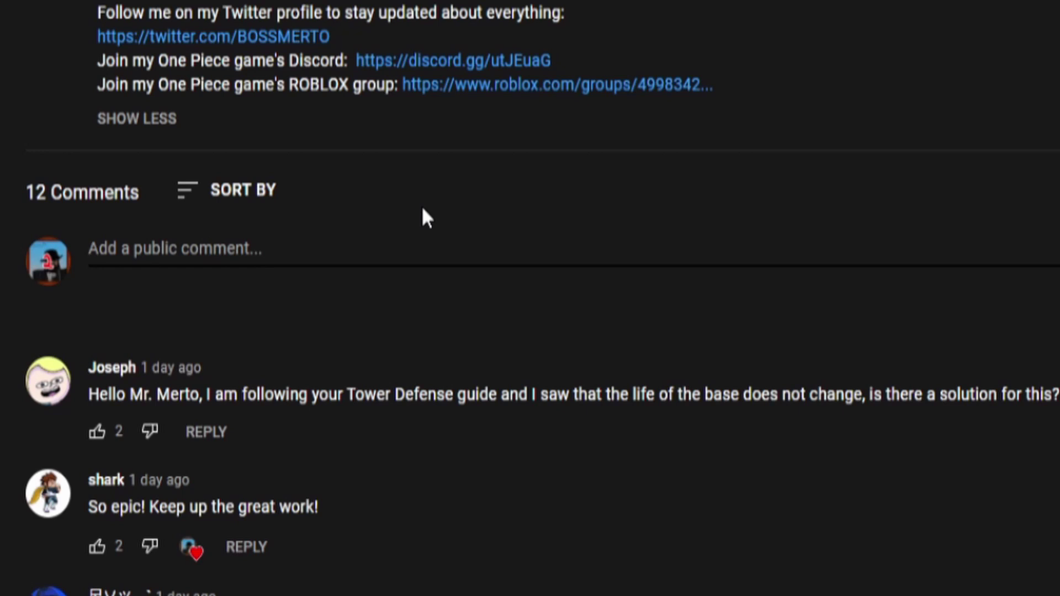
Step: Write "great video" as a public comment on the YouTube video
type("great video")
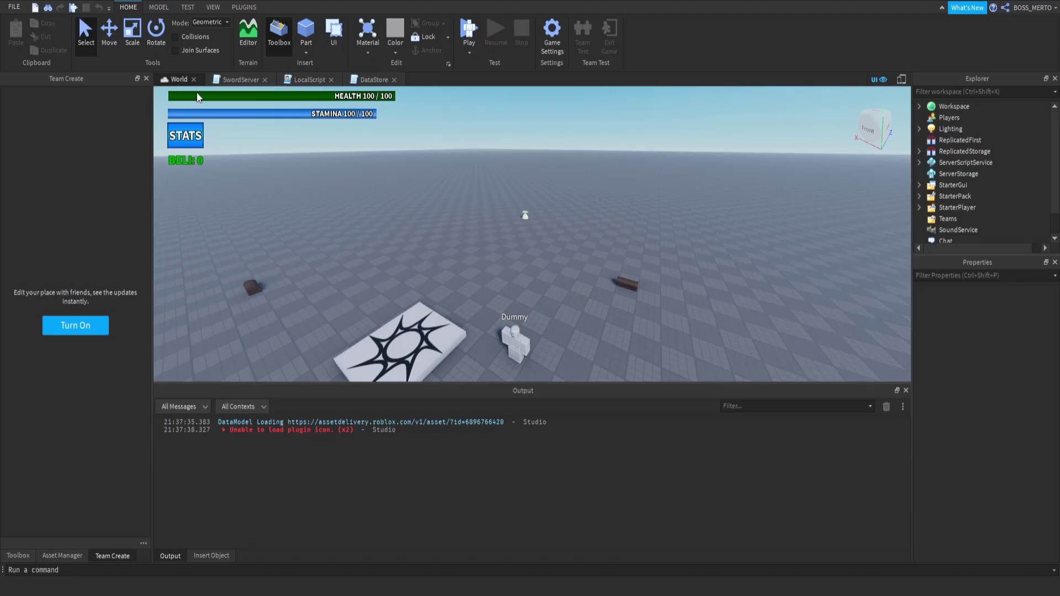
Step: Switch to Roblox Studio and playtest the game by walking the character around with the Sword equipped, ending with the test stopped
right_click_drag(561, 93, 551, 95)
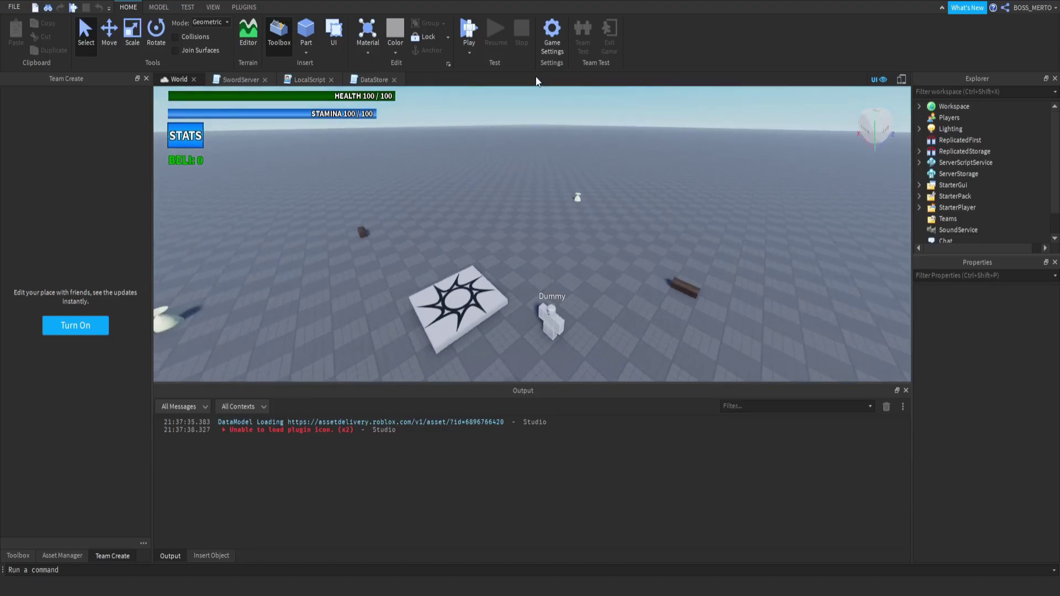
left_click(74, 9)
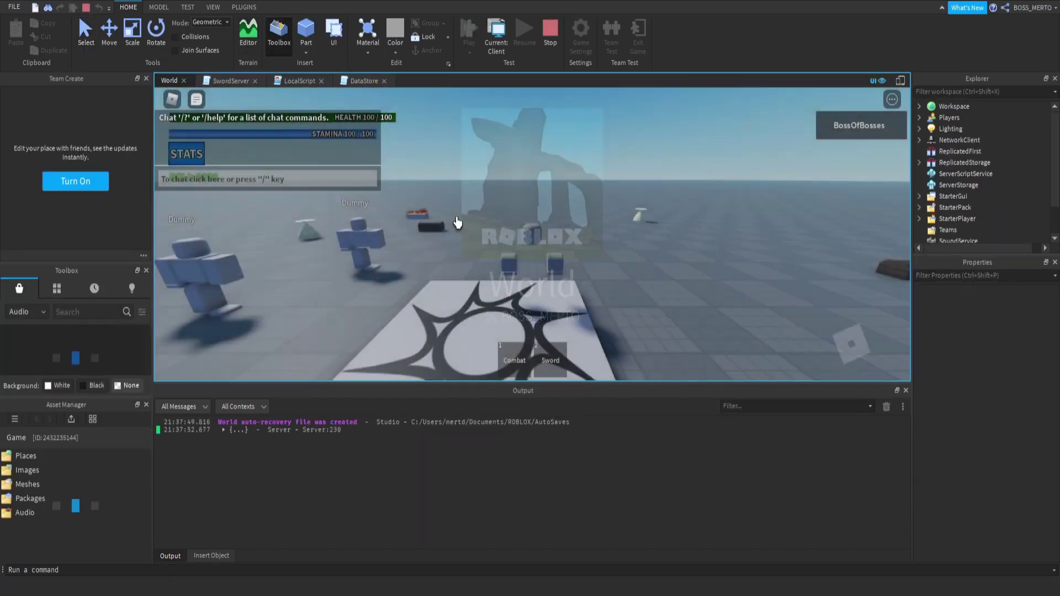
key("2")
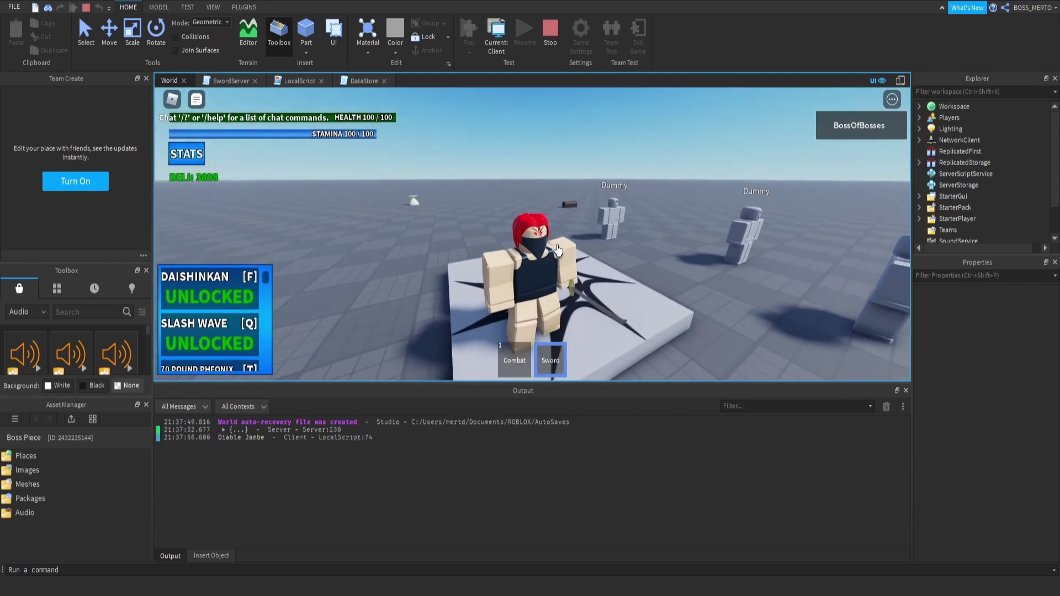
right_click_drag(561, 250, 561, 250)
key("s")
key("d")
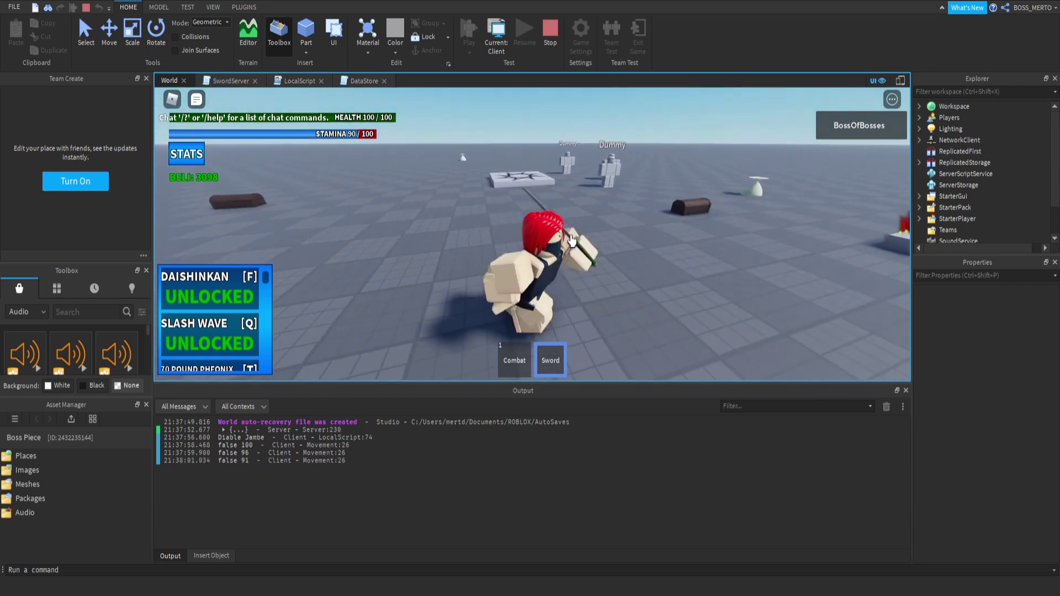
key("s")
right_click_drag(564, 234, 565, 235)
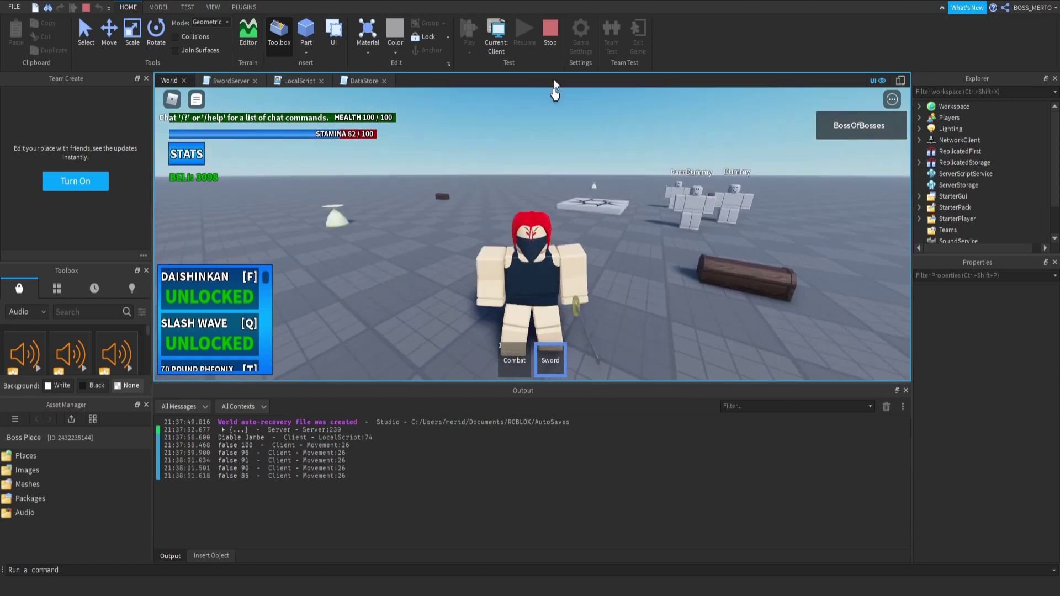
left_click(551, 37)
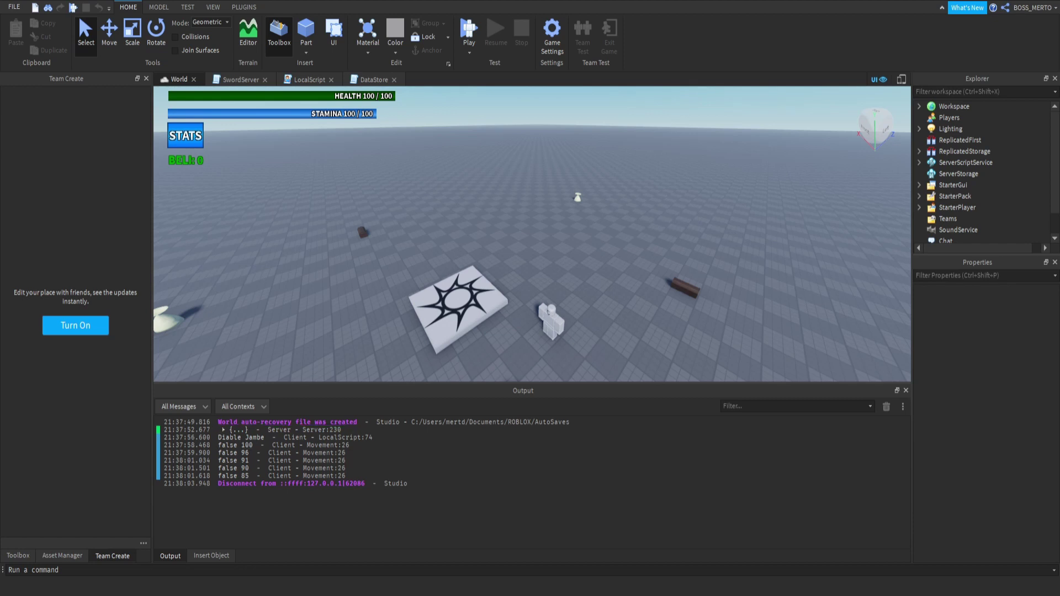
Step: Open the Animation Editor on the Dummy standing beside the white emblem platform
right_click_drag(467, 161, 463, 164)
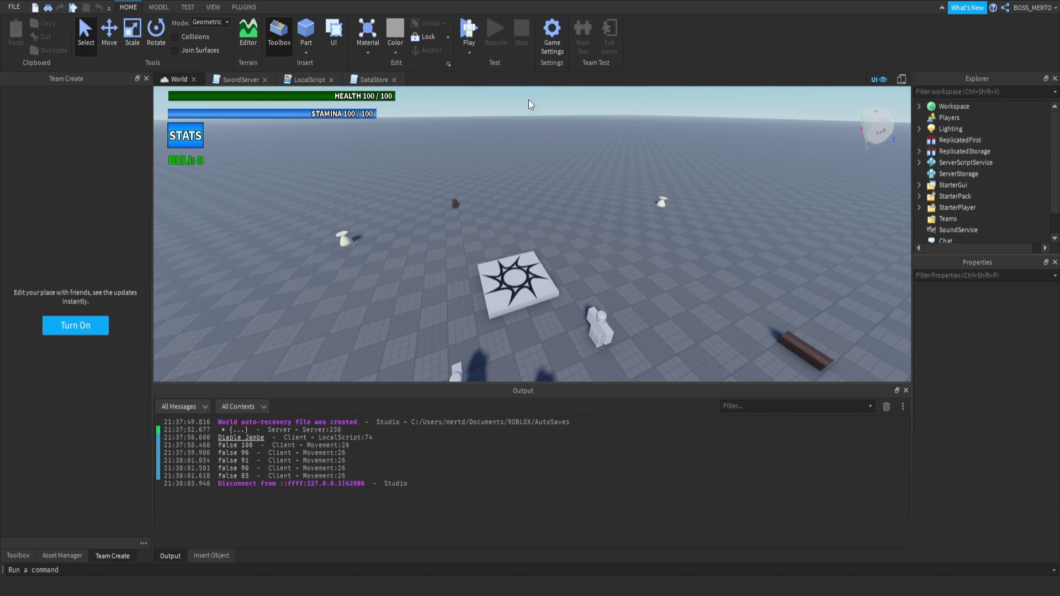
right_click_drag(503, 92, 531, 144)
left_click(256, 8)
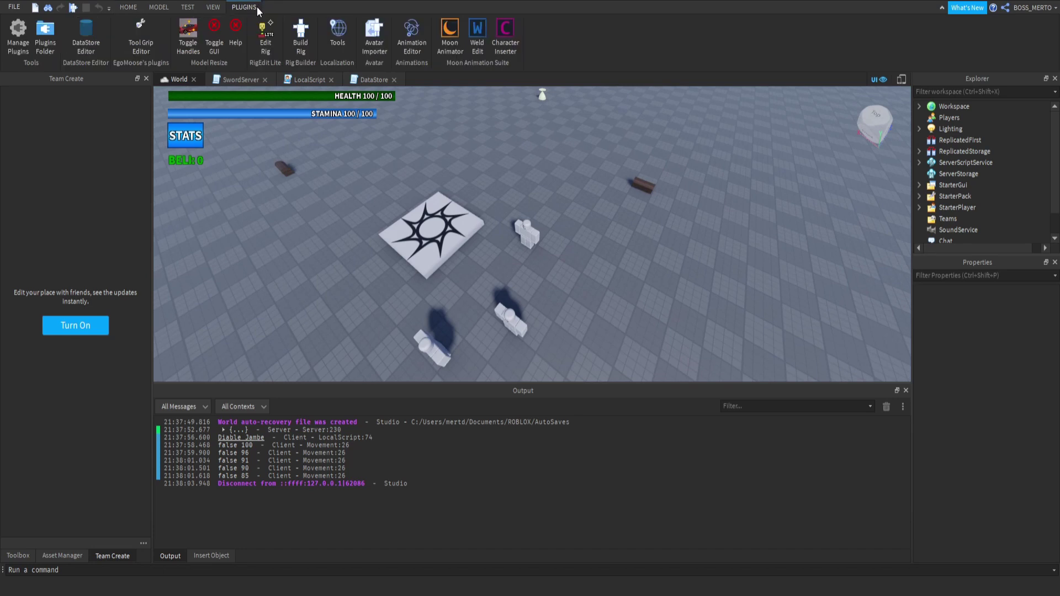
left_click(411, 44)
left_click(527, 297)
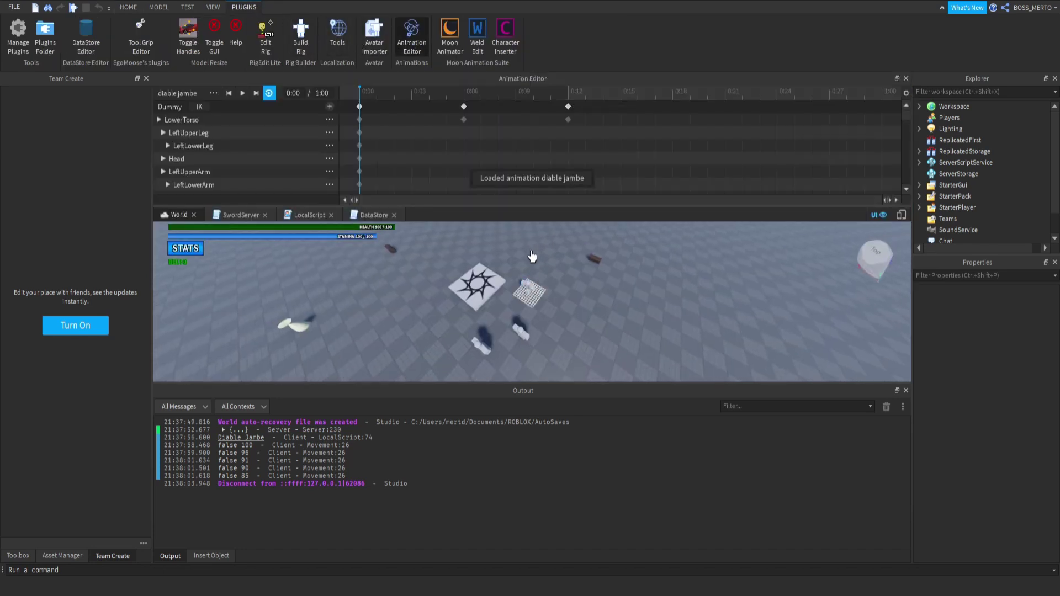
scroll(532, 258, "up", 5)
right_click_drag(542, 265, 428, 225)
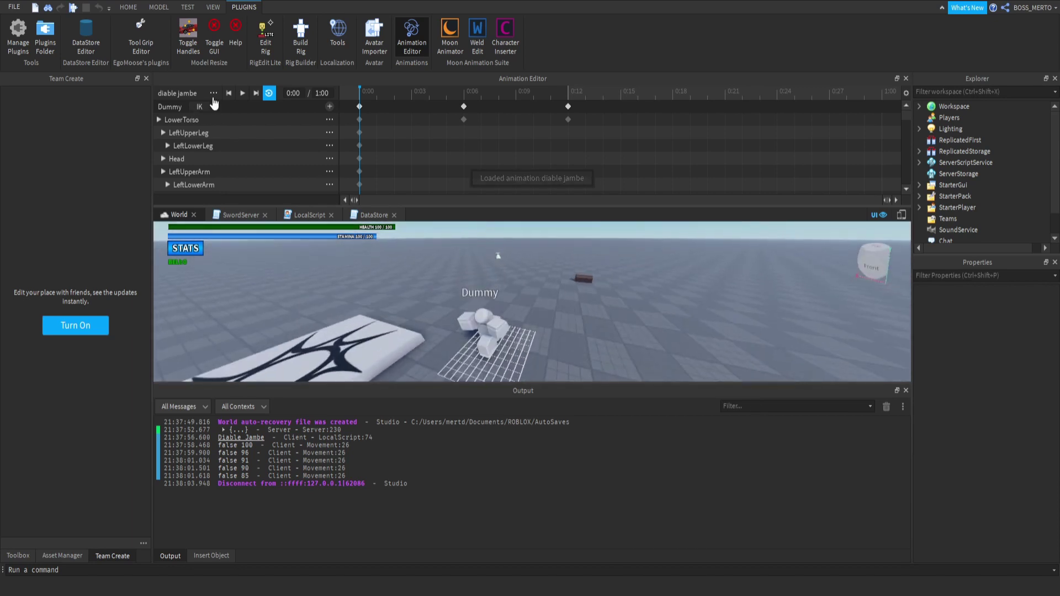
Step: Create a new animation named "equip sword" for the dummy
left_click(251, 178)
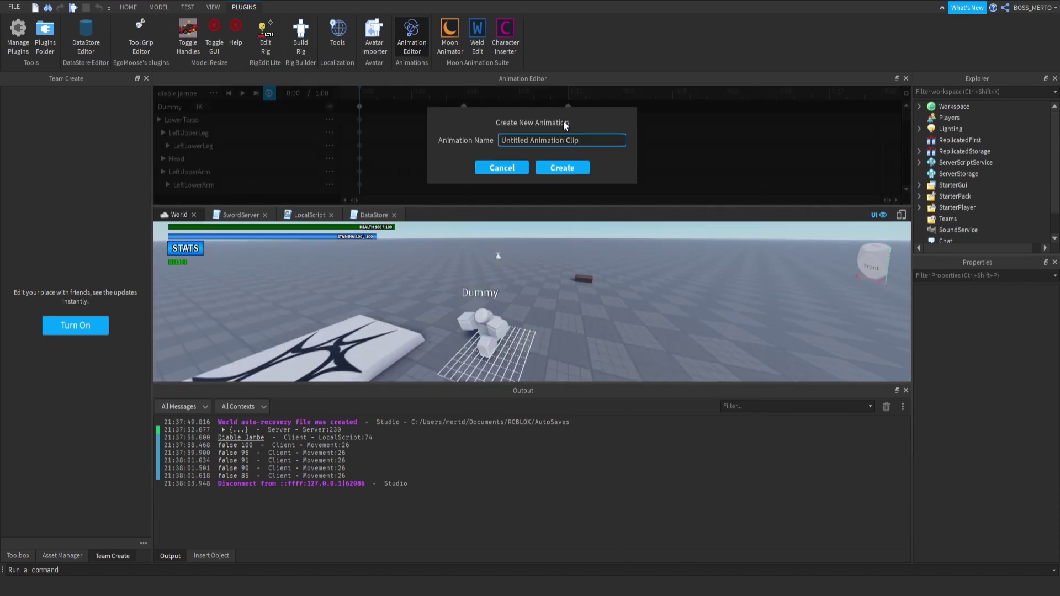
left_click(588, 140)
type("equip sword")
key("Return")
Step: Rotate the dummy's left upper arm to pose it at 0:00
key("w")
right_click_drag(489, 237, 489, 238)
key("a")
scroll(543, 287, "down", 2)
left_click(552, 319)
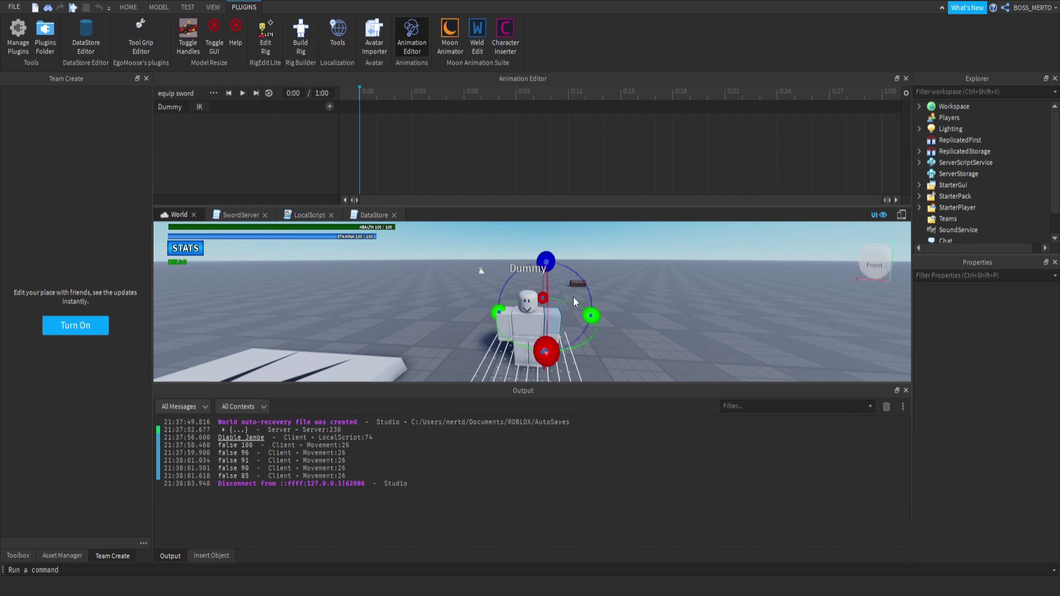
left_click_drag(549, 265, 515, 266)
key("d")
right_click_drag(516, 266, 551, 263)
Step: Rotate the dummy's right upper arm to pose it at 0:00
key("w")
key("a")
left_click(523, 294)
left_click_drag(534, 236, 555, 240)
right_click_drag(551, 248, 551, 247)
key("a")
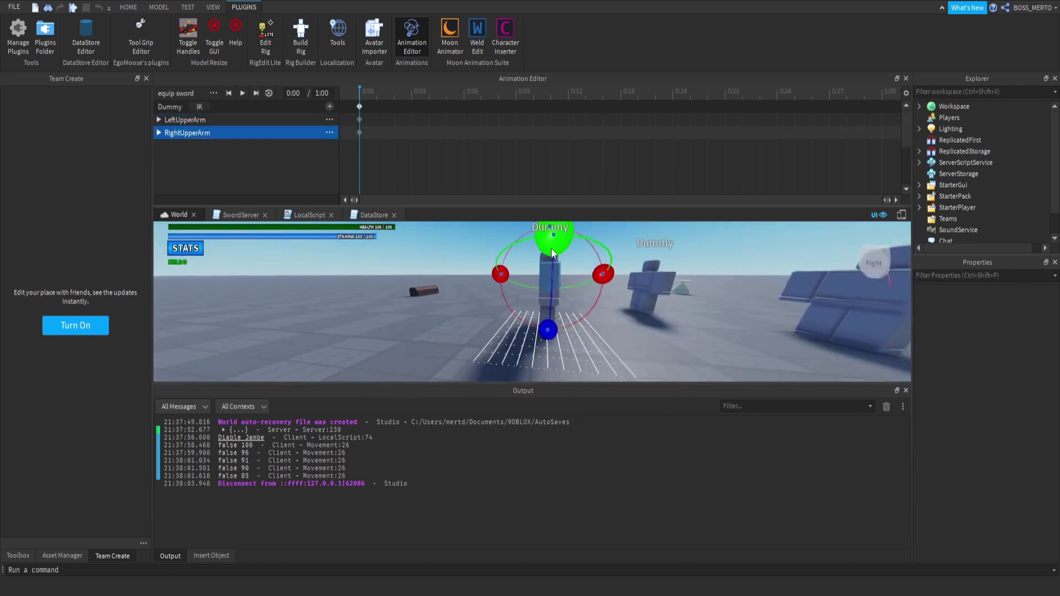
key("d")
key("w")
Step: Bend the dummy's right lower arm at 0:00 and fine-tune the rotation of the arm pose
left_click(485, 295)
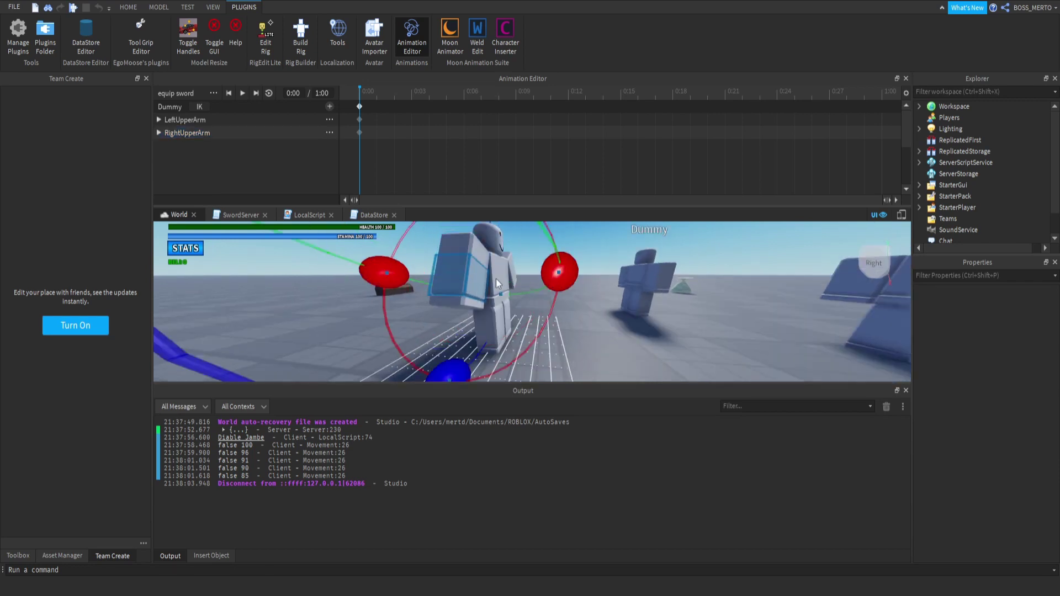
left_click_drag(559, 268, 534, 230)
left_click(481, 256)
key("a")
right_click_drag(478, 256, 478, 256)
left_click_drag(522, 254, 503, 277)
key("d")
right_click_drag(504, 277, 499, 279)
left_click(546, 241)
key("d")
right_click_drag(545, 241, 545, 242)
left_click(504, 297)
key("d")
right_click_drag(492, 298, 492, 298)
left_click_drag(480, 301, 482, 310)
Step: Bend the dummy's left lower arm at 0:00
scroll(511, 306, "up", 3)
left_click(554, 322)
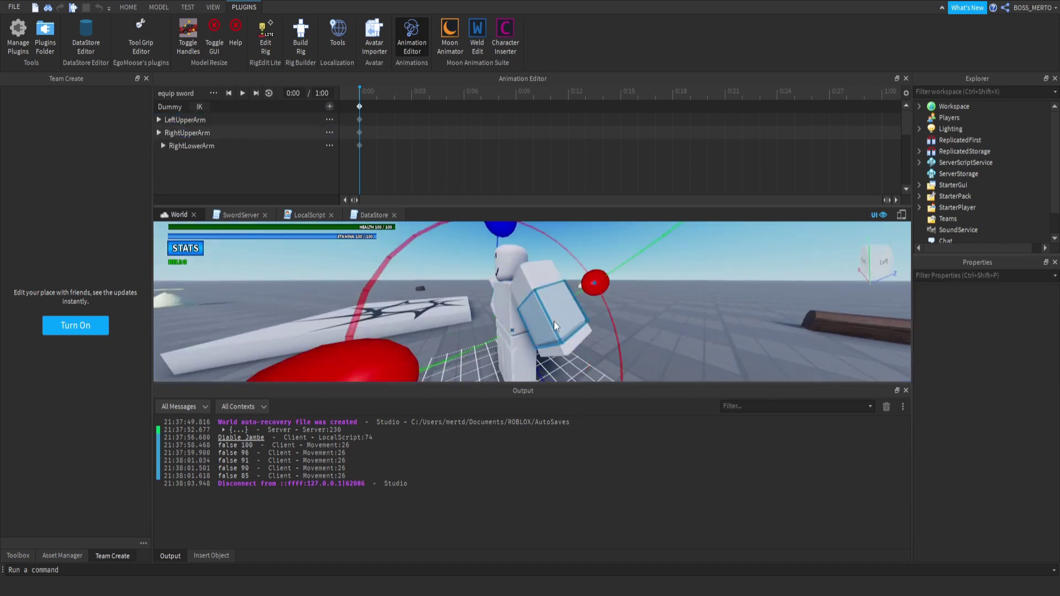
scroll(501, 335, "down", 3)
key("d")
right_click_drag(501, 335, 501, 336)
left_click_drag(493, 319, 485, 313)
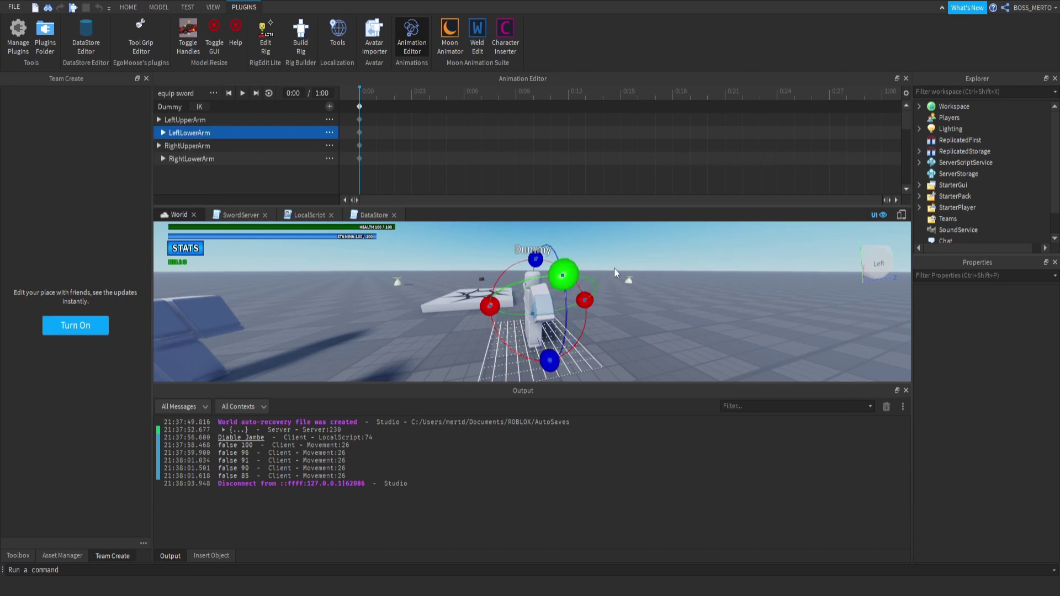
Step: Examine the dummy's starting arm pose from the front and both sides
left_click(633, 263)
key("a")
right_click_drag(635, 264, 634, 264)
key("a")
key("d")
right_click_drag(567, 274, 565, 274)
key("w")
key("a")
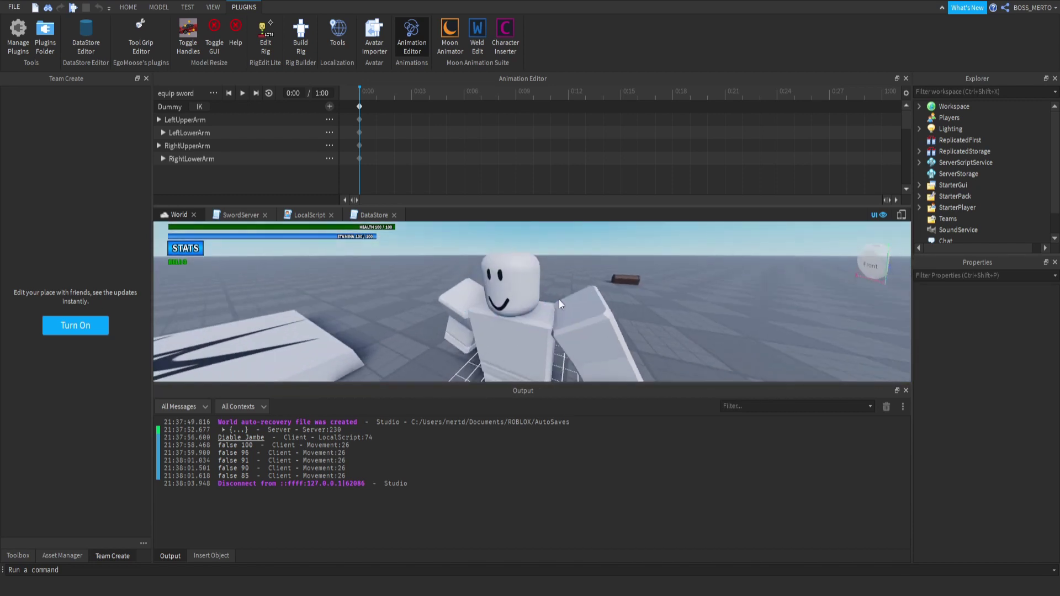
key("s")
right_click_drag(552, 310, 518, 312)
key("w")
scroll(518, 313, "down", 5)
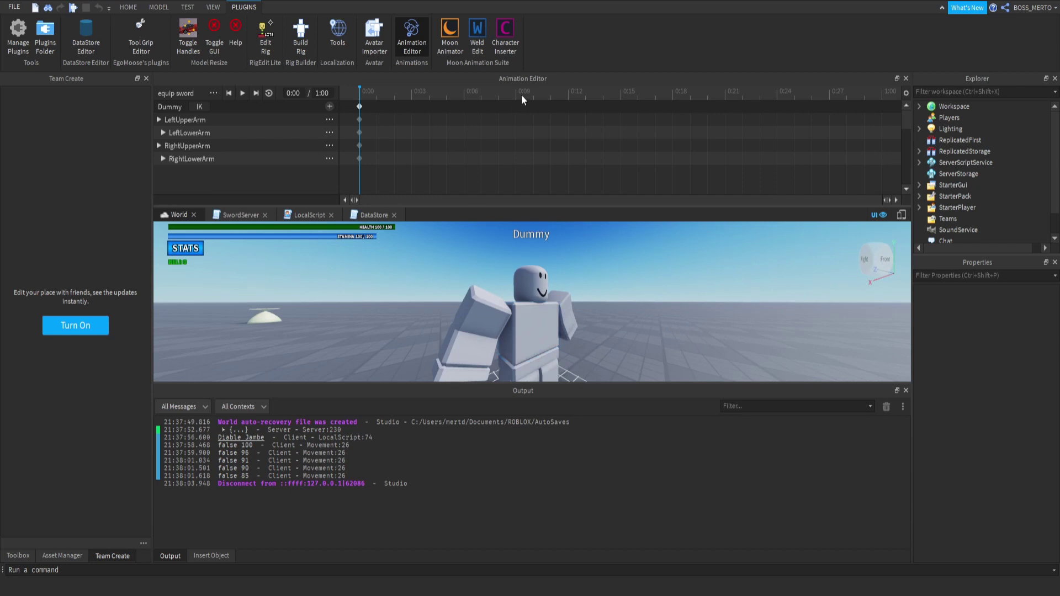
Step: Set the animation's timeline length to 2:00
left_click(318, 94)
key("BackSpace")
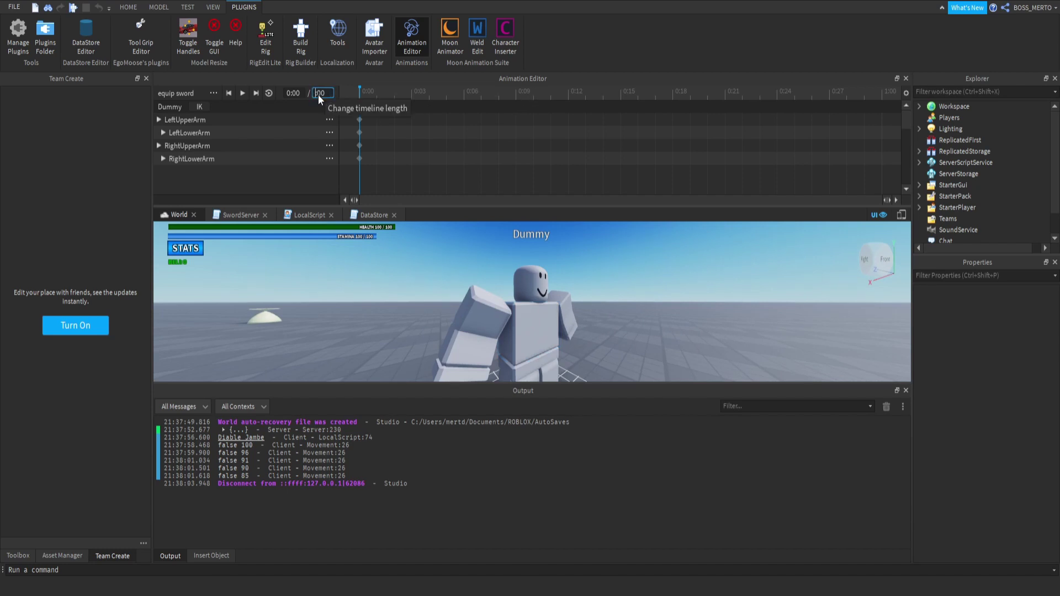
type("2")
key("Return")
Step: Rotate the right upper arm slightly at 1:00 to key a second arm pose
left_click(620, 92)
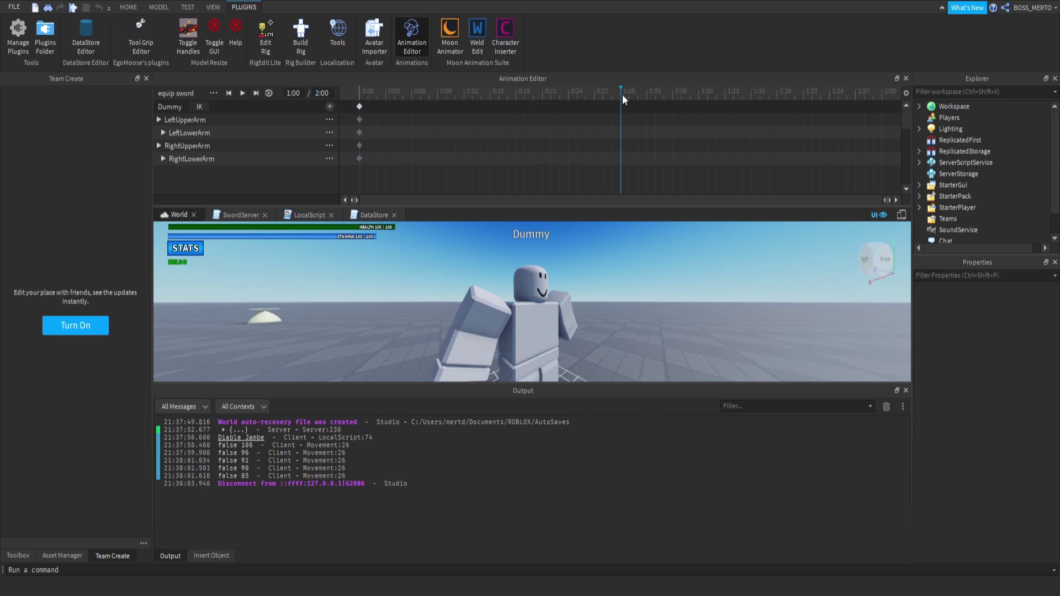
left_click(482, 313)
right_click_drag(482, 314, 509, 314)
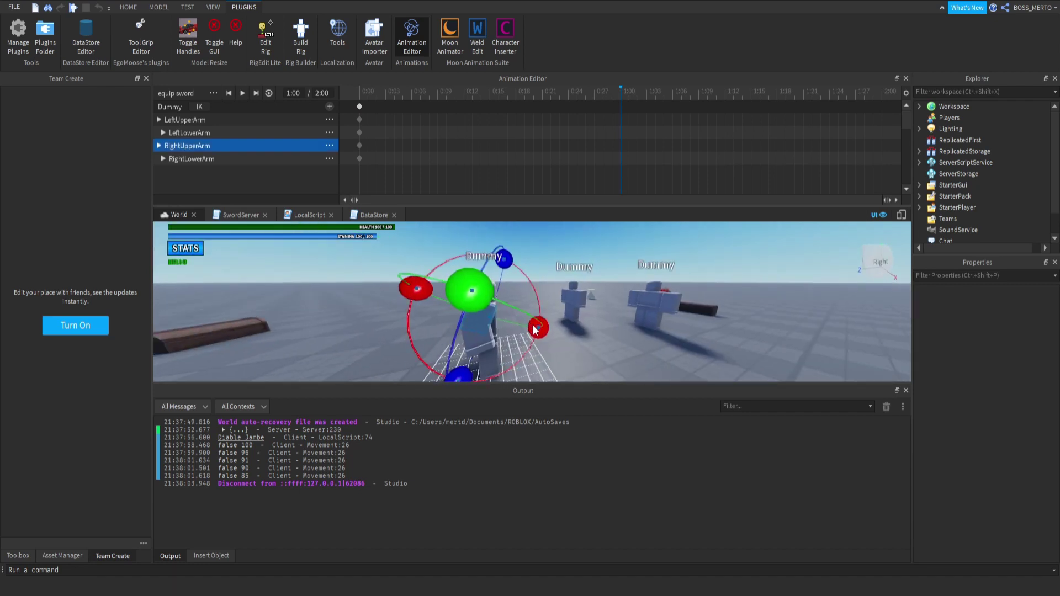
left_click_drag(533, 328, 522, 336)
key("d")
right_click_drag(522, 336, 522, 280)
Step: Turn off move grid snapping and shift the dummy's upper torso slightly along the vertical axis at 1:00
left_click(546, 285)
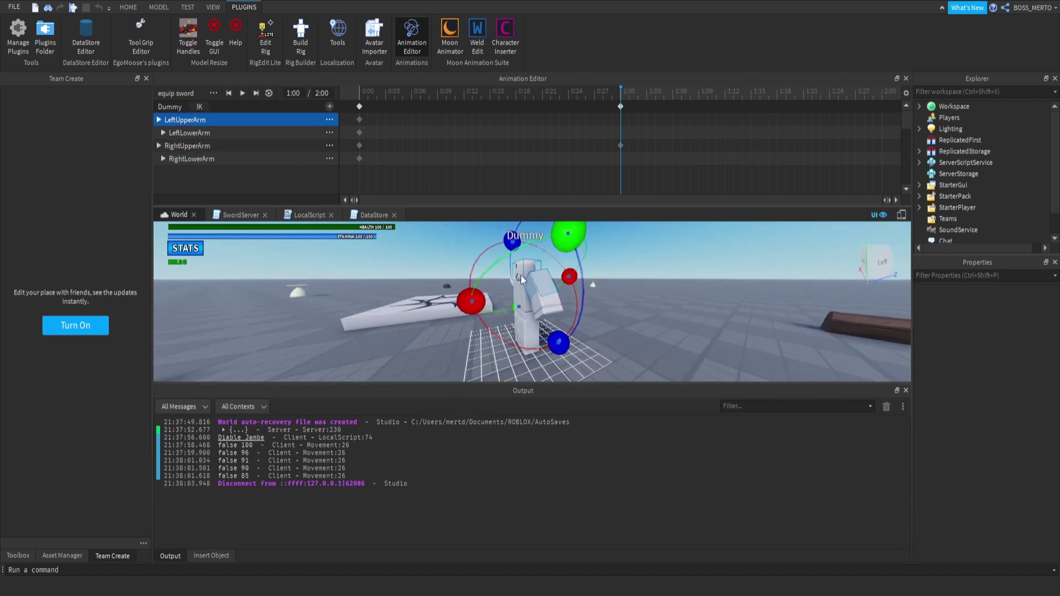
left_click(521, 292)
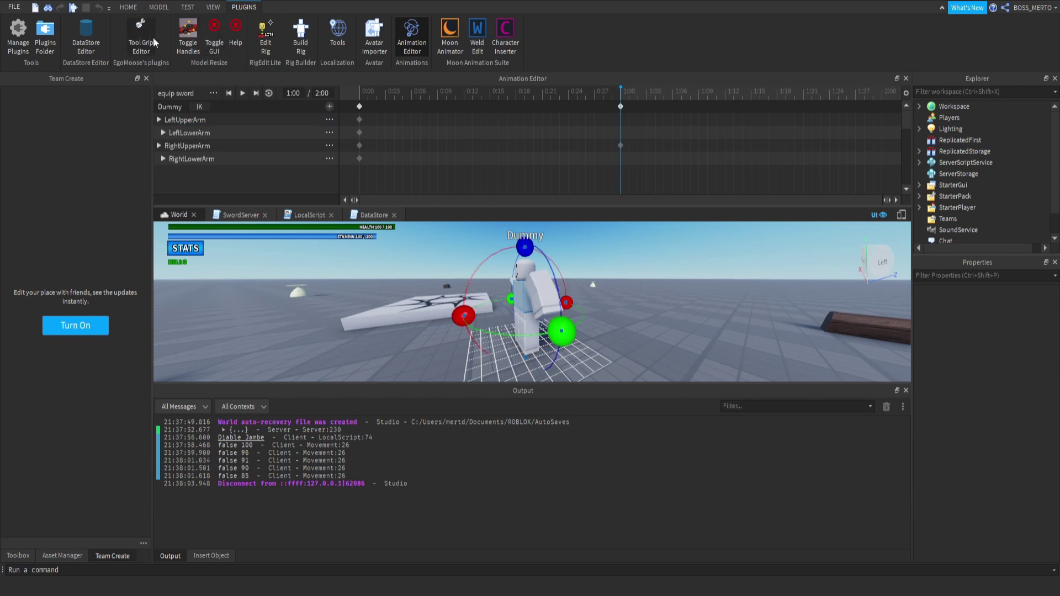
left_click(128, 6)
left_click(110, 30)
left_click(158, 6)
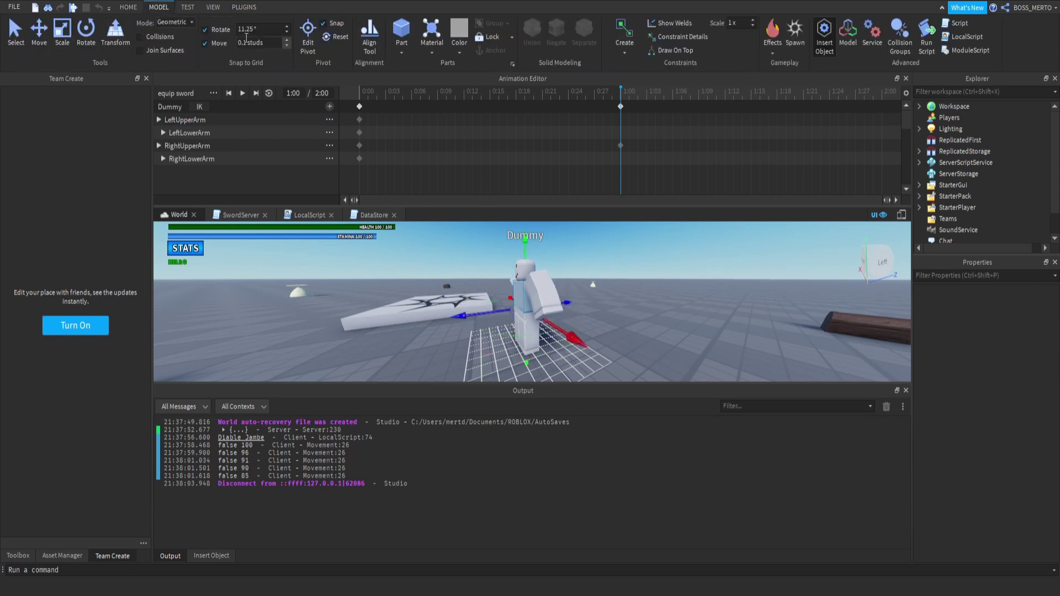
right_click_drag(527, 272, 527, 272)
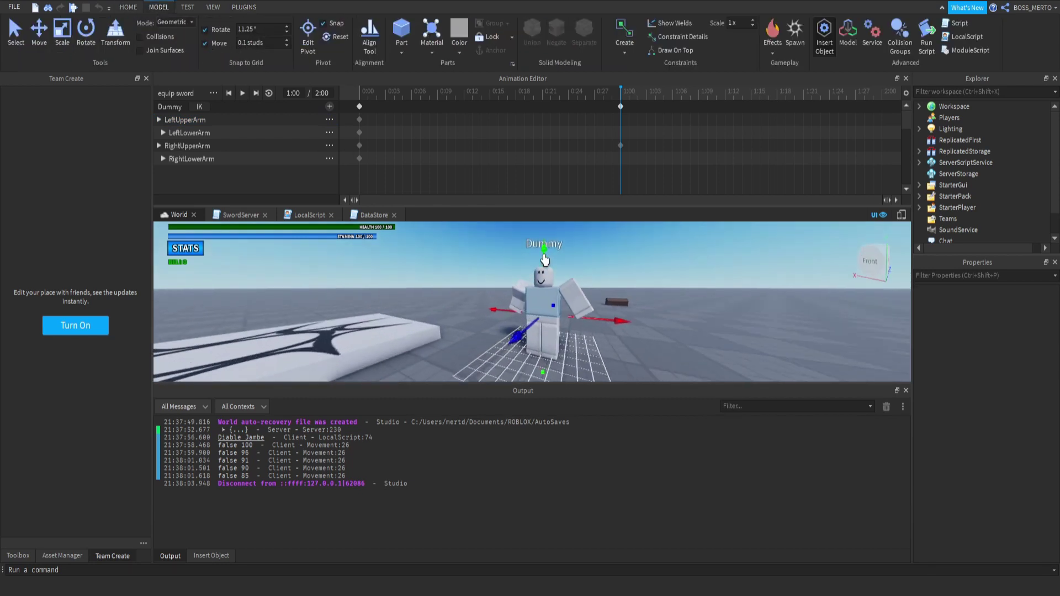
left_click_drag(546, 261, 544, 249)
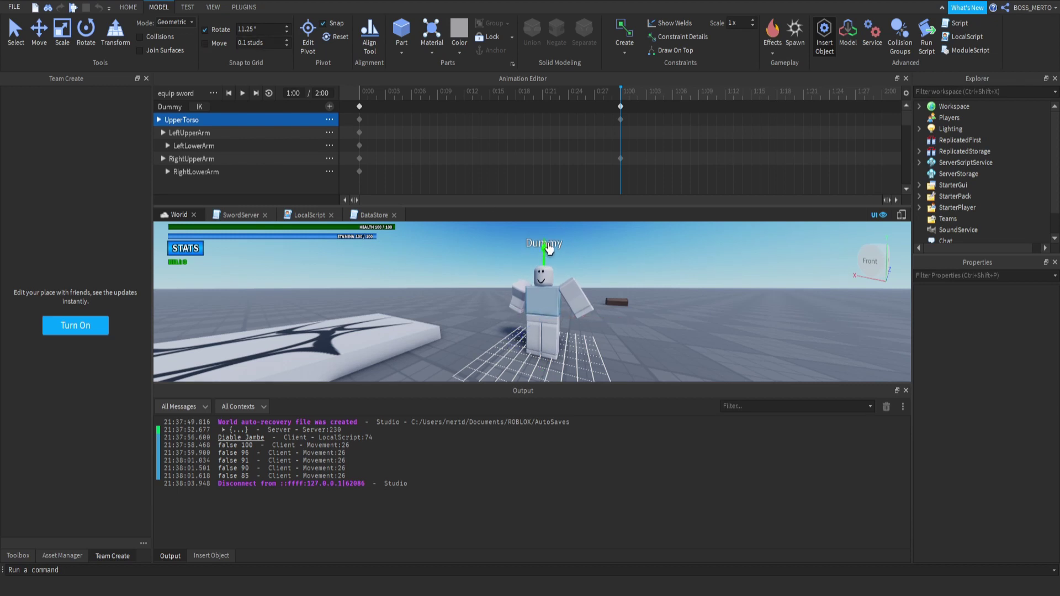
Step: Copy all keyframes at 0:00 and paste them at 2:00
left_click(359, 107)
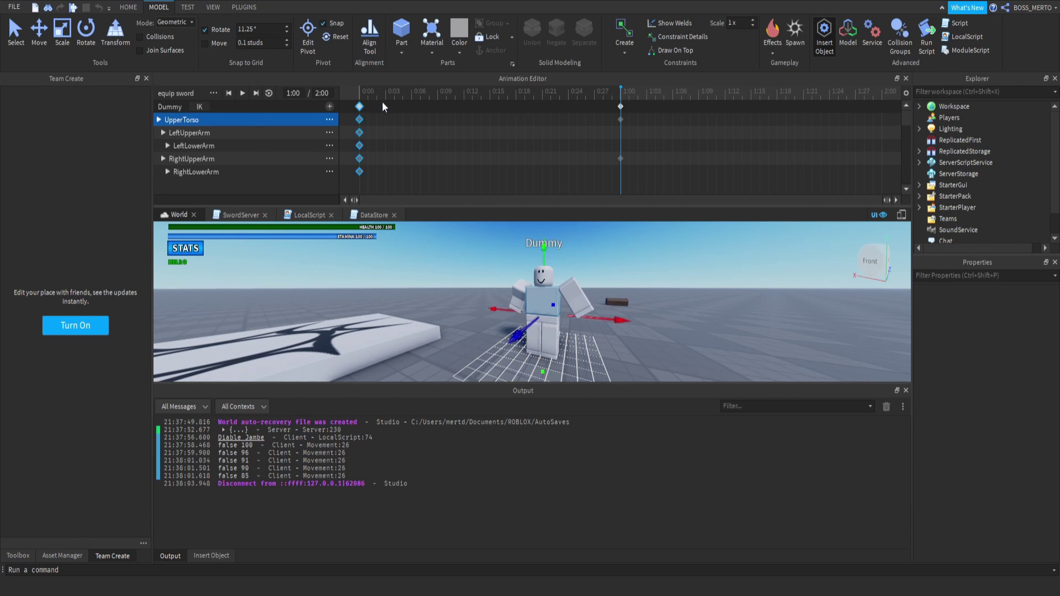
left_click(881, 94)
key("ctrl+v")
Step: Enable looping and play the animation from 0:00 to preview the motion
left_click_drag(767, 101, 335, 94)
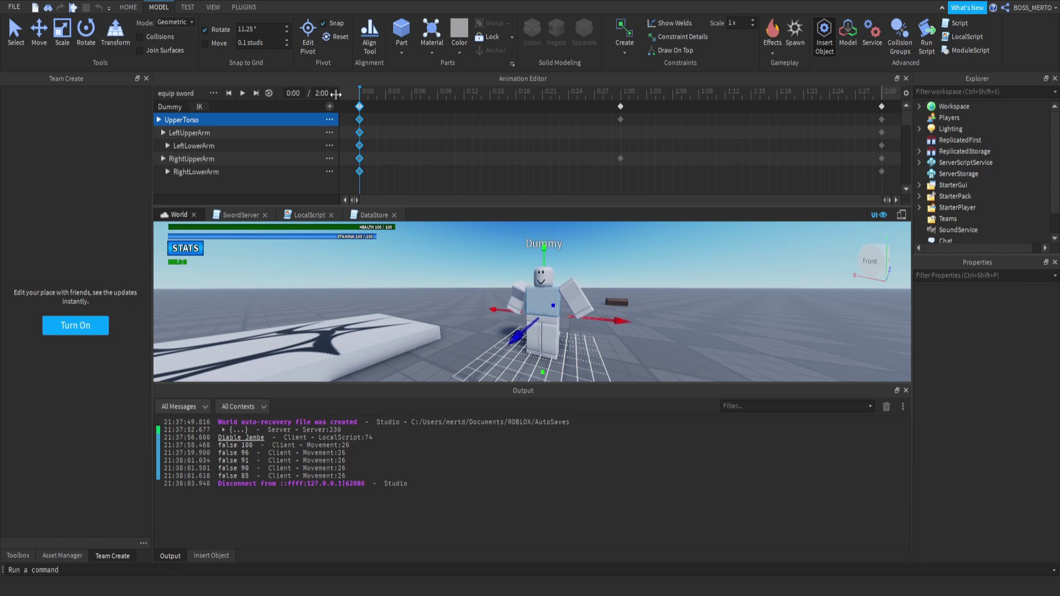
left_click(269, 93)
key("space")
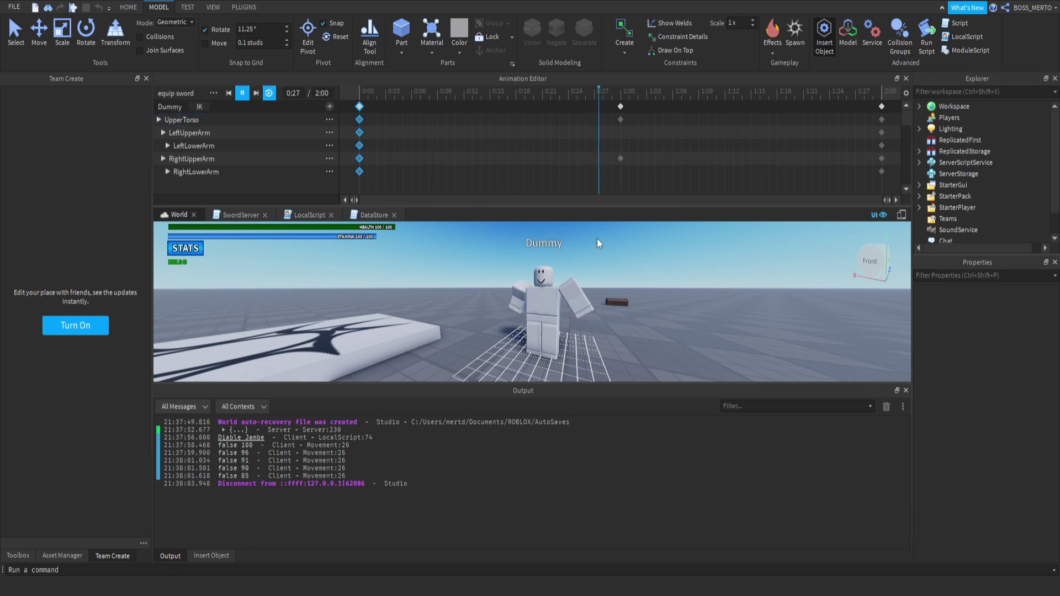
right_click_drag(598, 238, 598, 238)
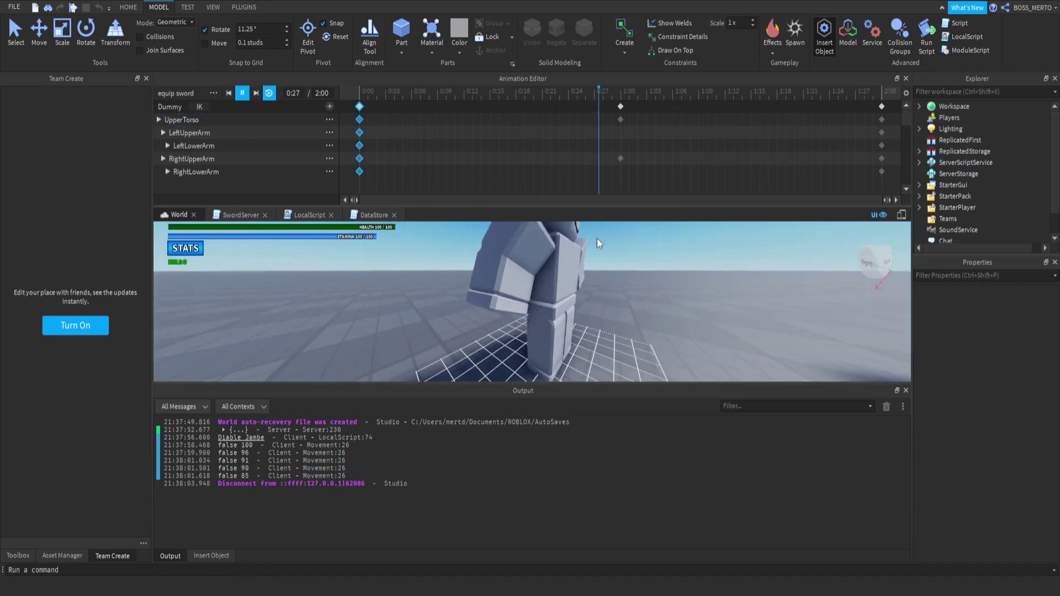
Step: Rotate the left upper arm slightly at 1:00 and scrub back toward the animation's start
left_click(882, 90)
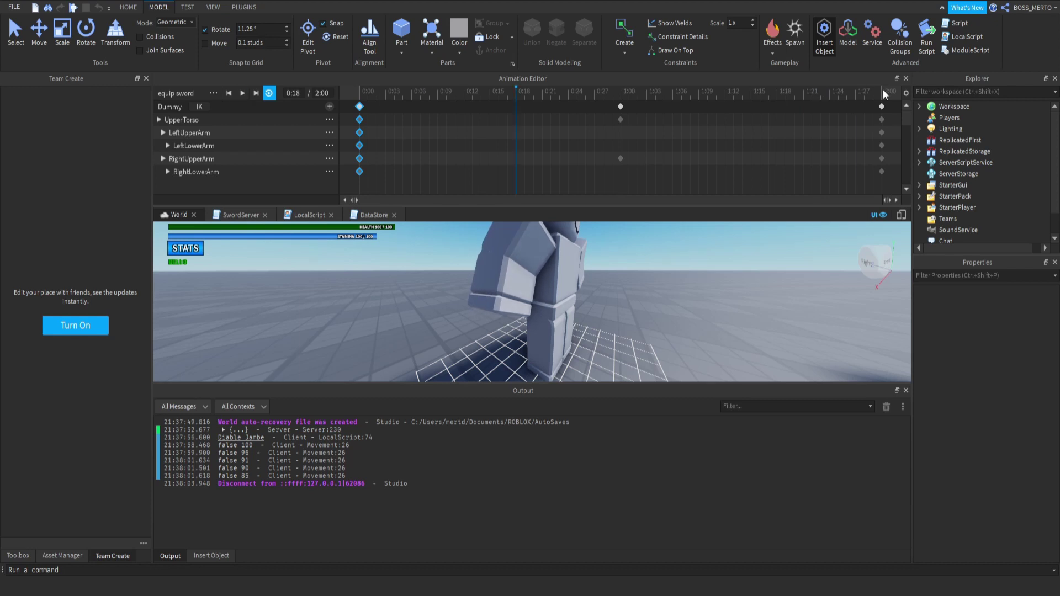
right_click_drag(675, 240, 625, 251)
left_click(537, 253)
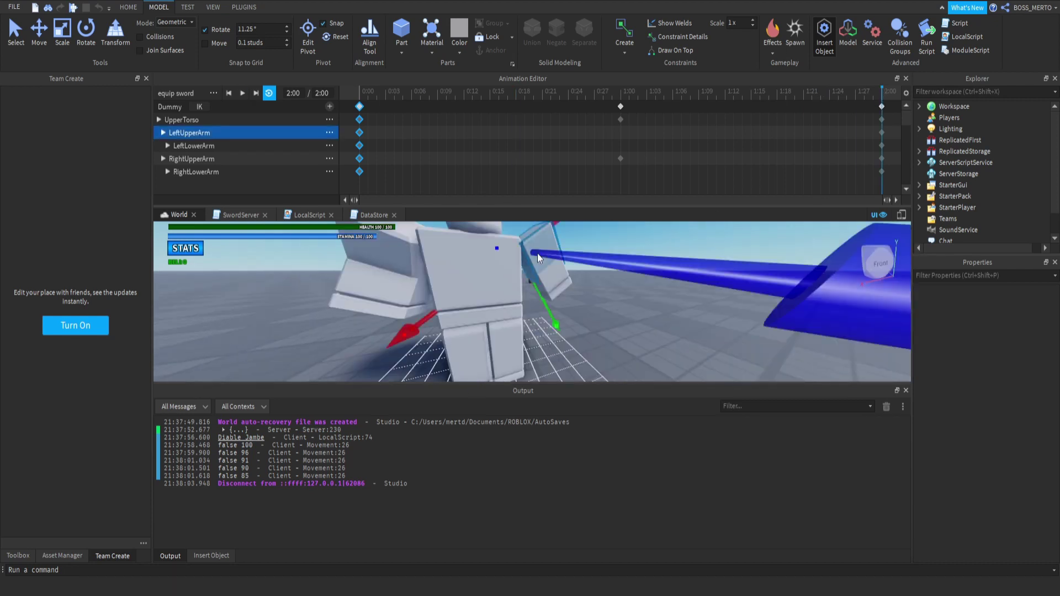
left_click(624, 92)
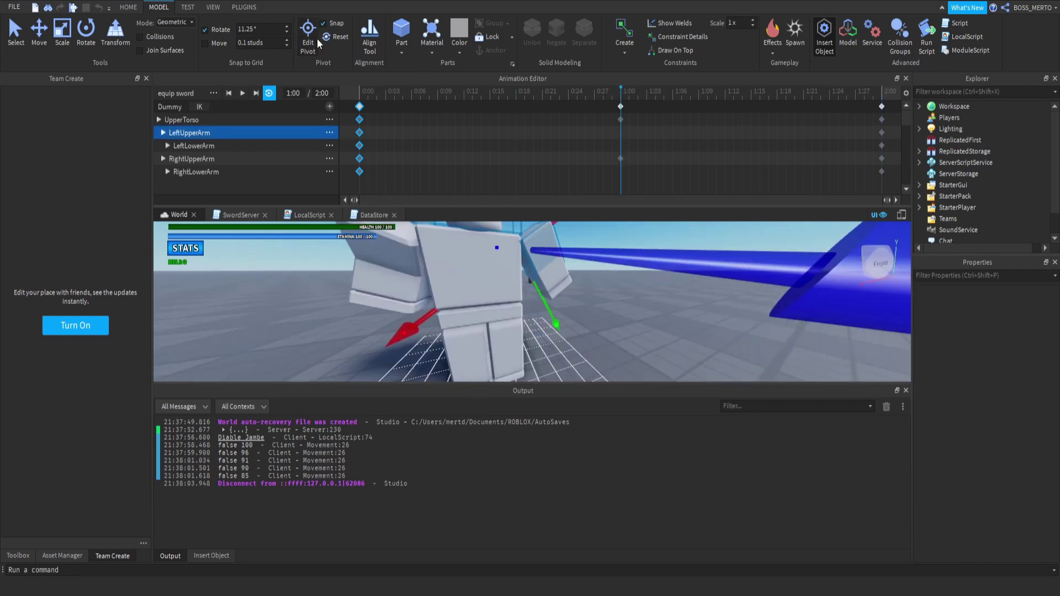
left_click(88, 31)
right_click_drag(546, 317, 516, 312)
left_click_drag(539, 268, 537, 260)
right_click_drag(537, 260, 505, 272)
left_click_drag(378, 97, 365, 97)
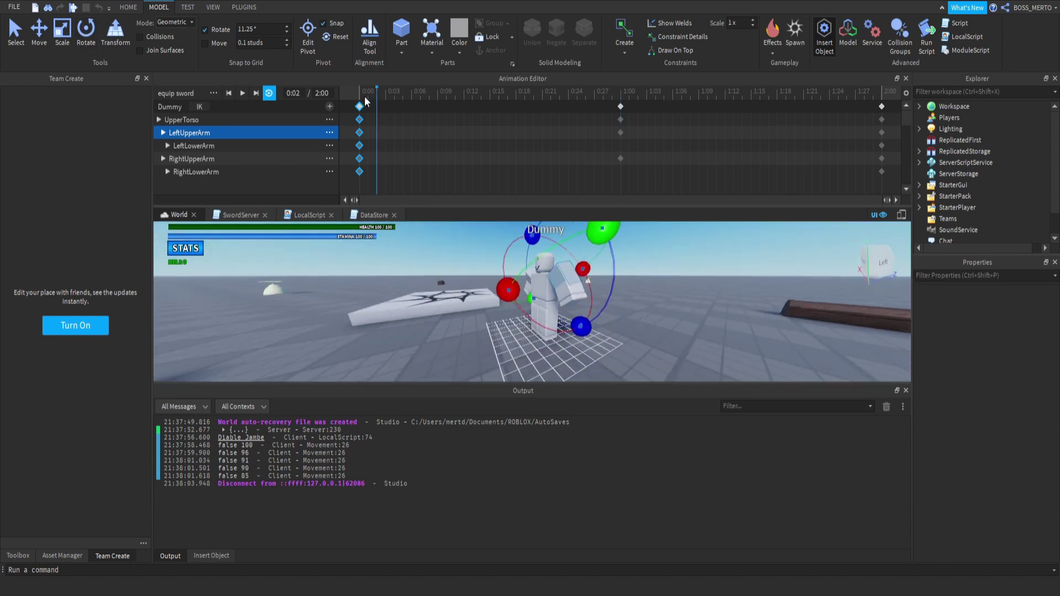
Step: Deselect the arm and preview the looping animation from a higher angle, pausing it after the check
left_click(741, 270)
key("space")
right_click_drag(729, 263, 729, 263)
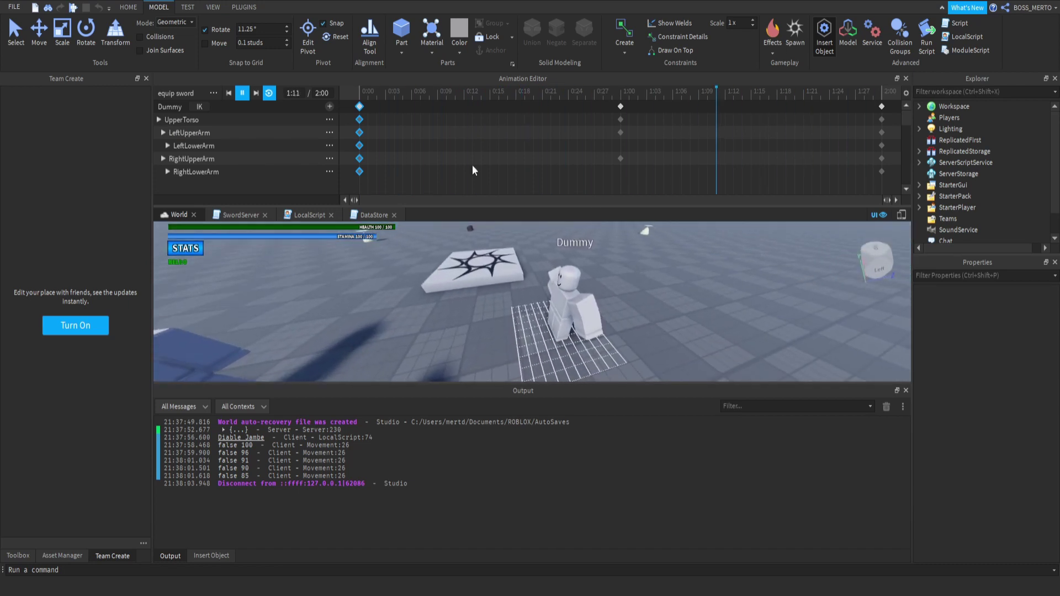
key("space")
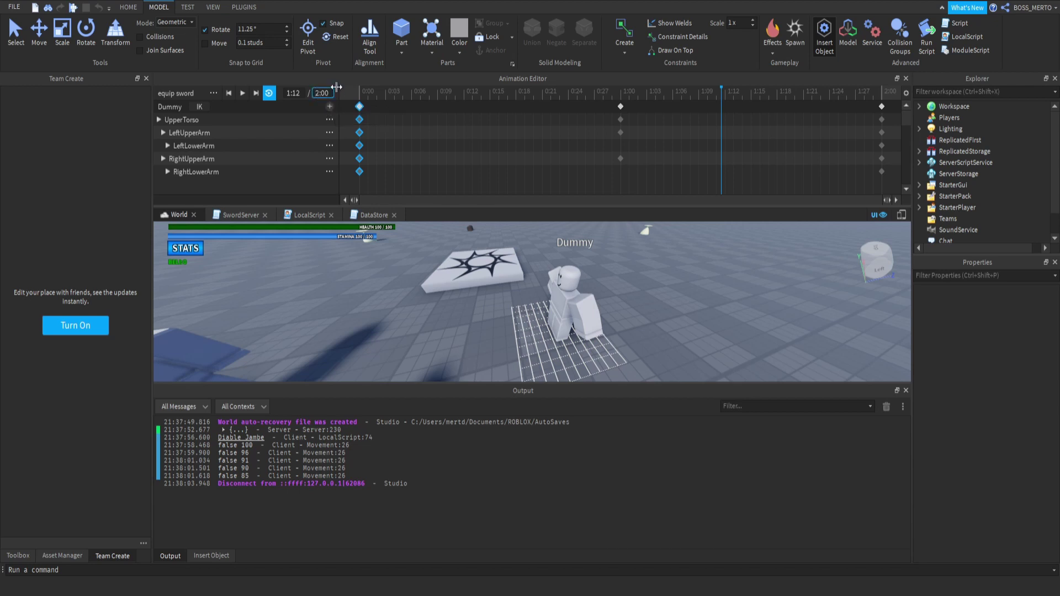
Step: Extend the animation length to 4:00, moving the end keyframes to 4:00 and the middle keyframes to 2:00
type("4")
key("Return")
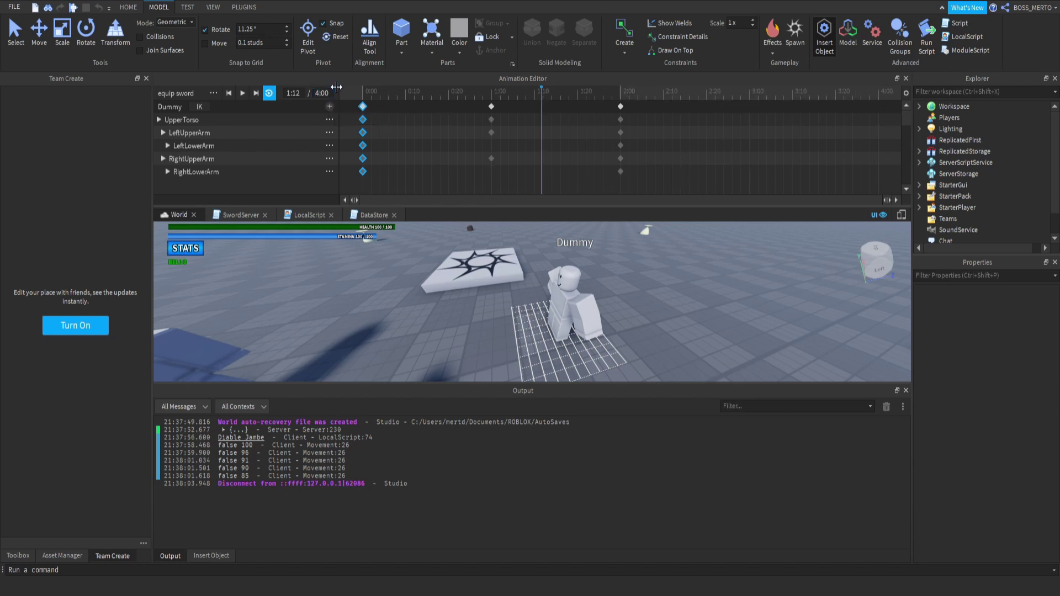
left_click_drag(620, 106, 872, 117)
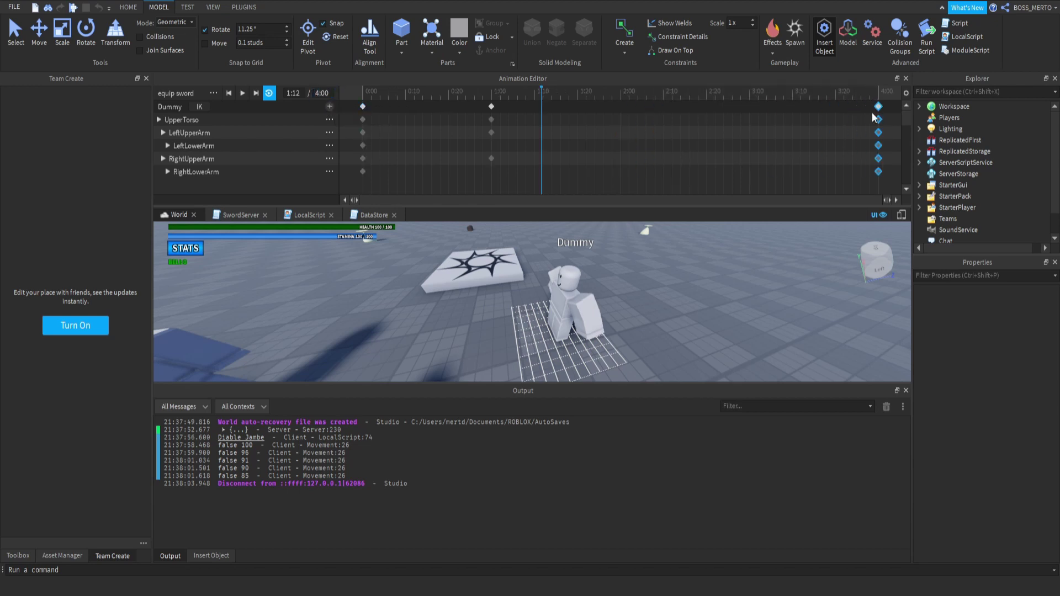
left_click_drag(492, 106, 317, 117)
Step: Play the lengthened animation to check the dummy's motion up close and from several angles, and close the Animation Editor
key("space")
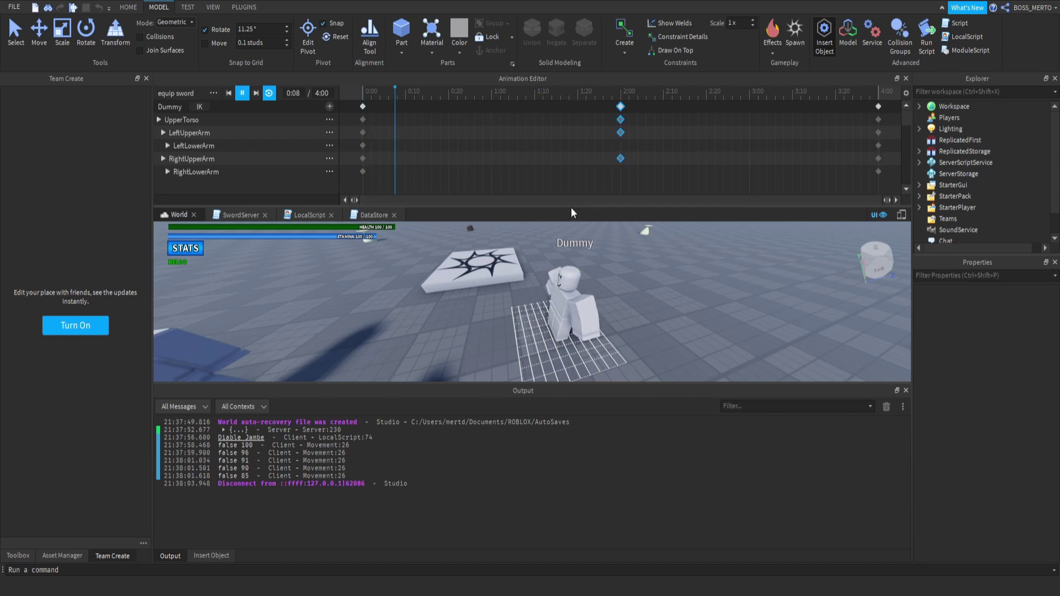
scroll(621, 266, "up", 5)
right_click_drag(616, 276, 620, 266)
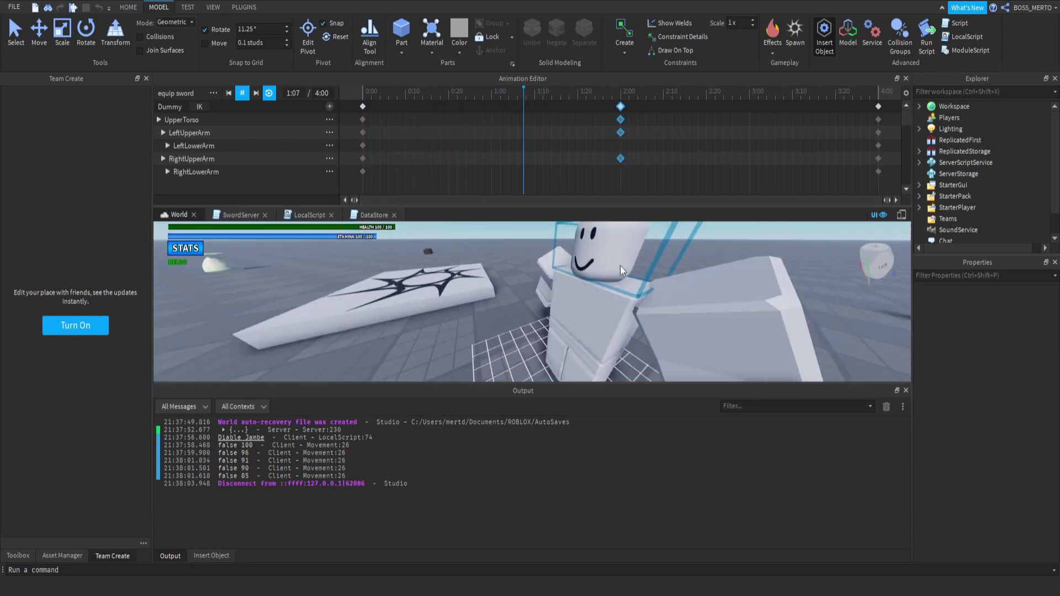
scroll(621, 269, "down", 5)
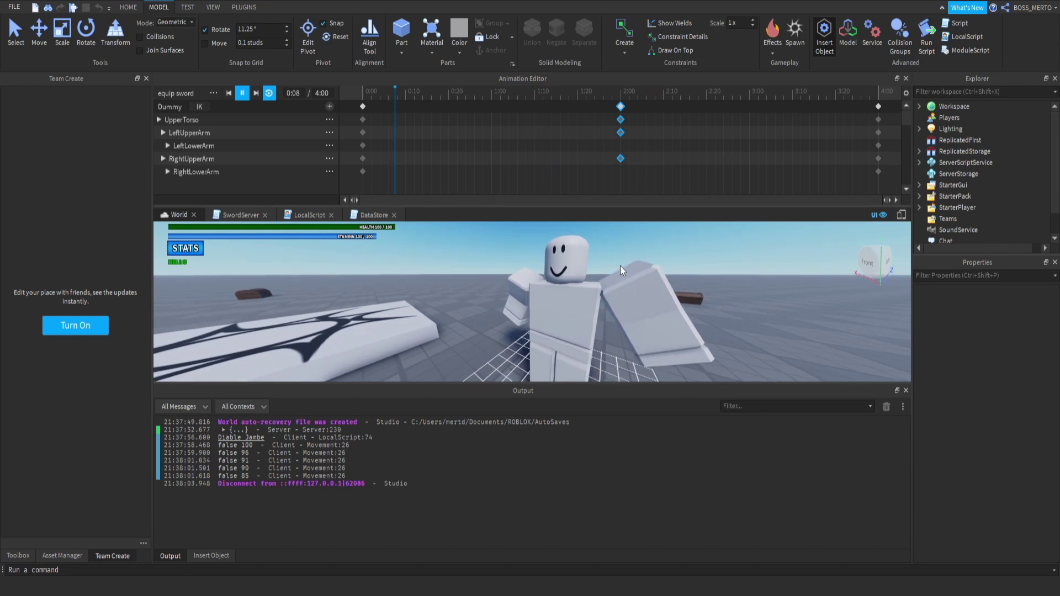
right_click_drag(620, 266, 620, 265)
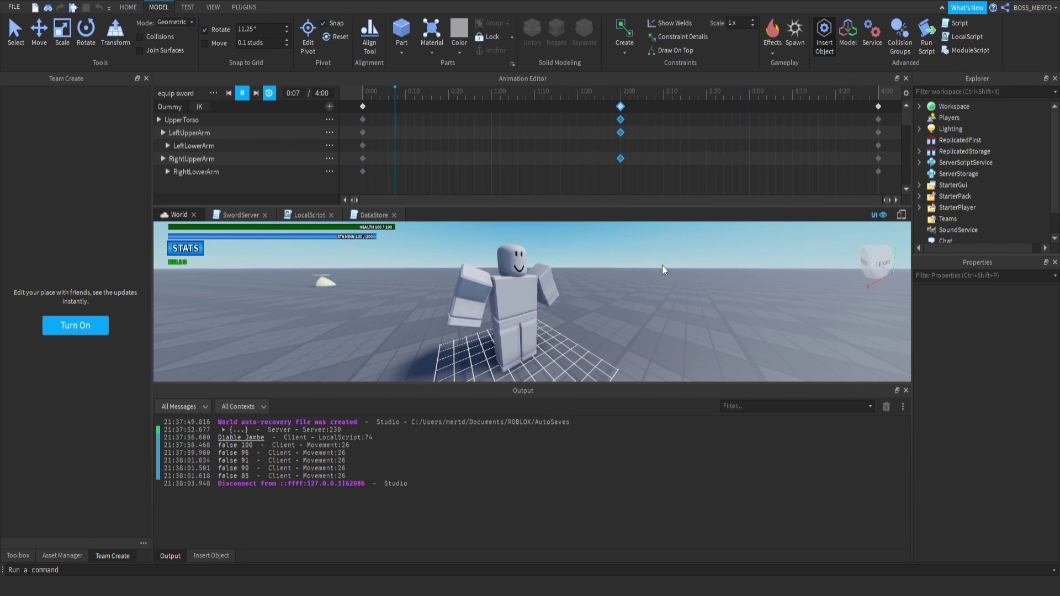
key("space")
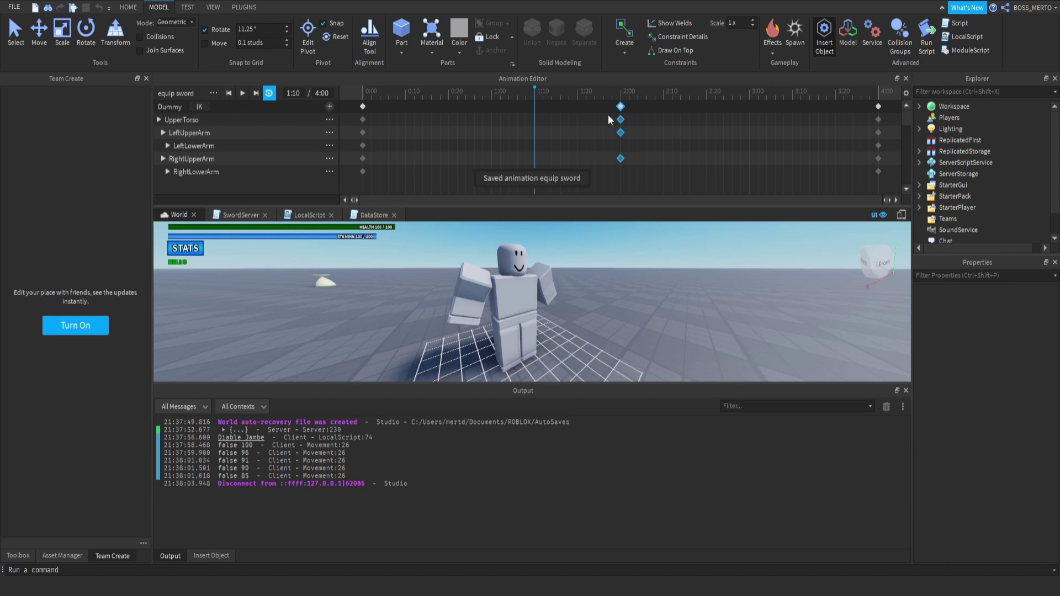
left_click(906, 78)
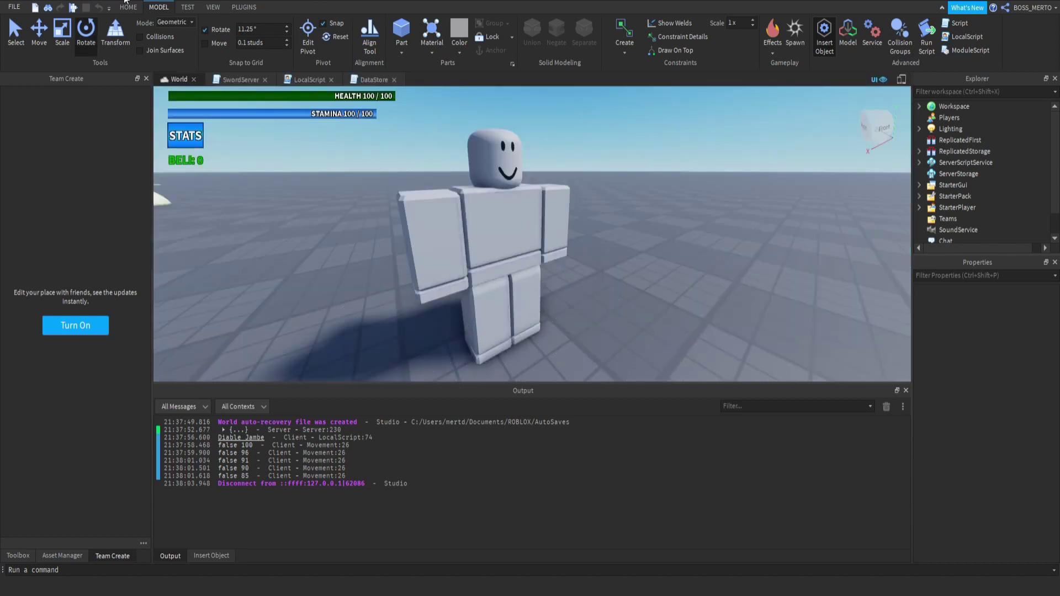
Step: Playtest the game, running the character across the baseplate away from the dummies, and stop the test
left_click(75, 8)
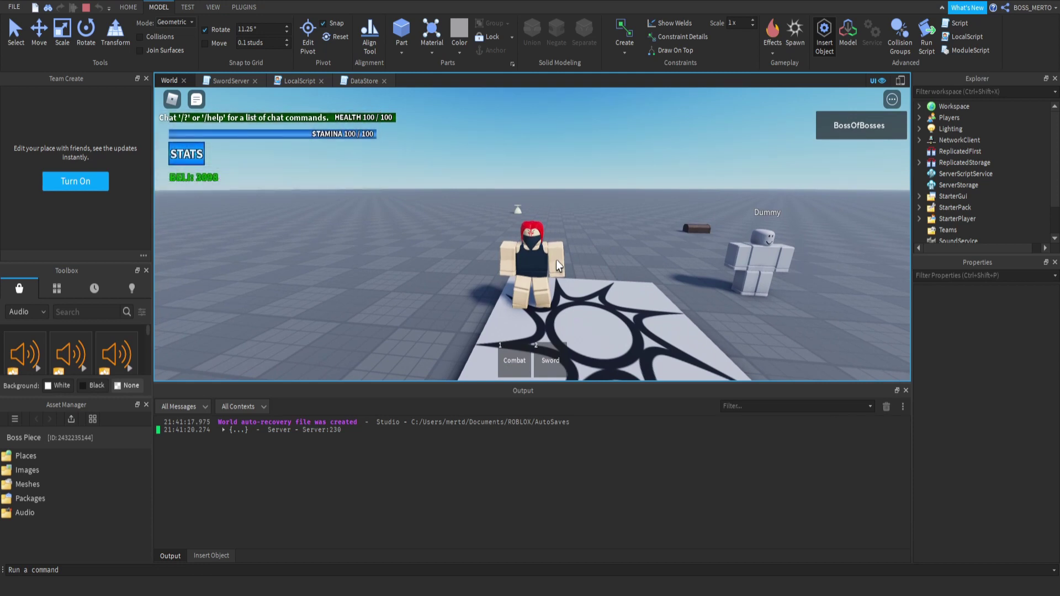
right_click_drag(499, 227, 499, 226)
key("s")
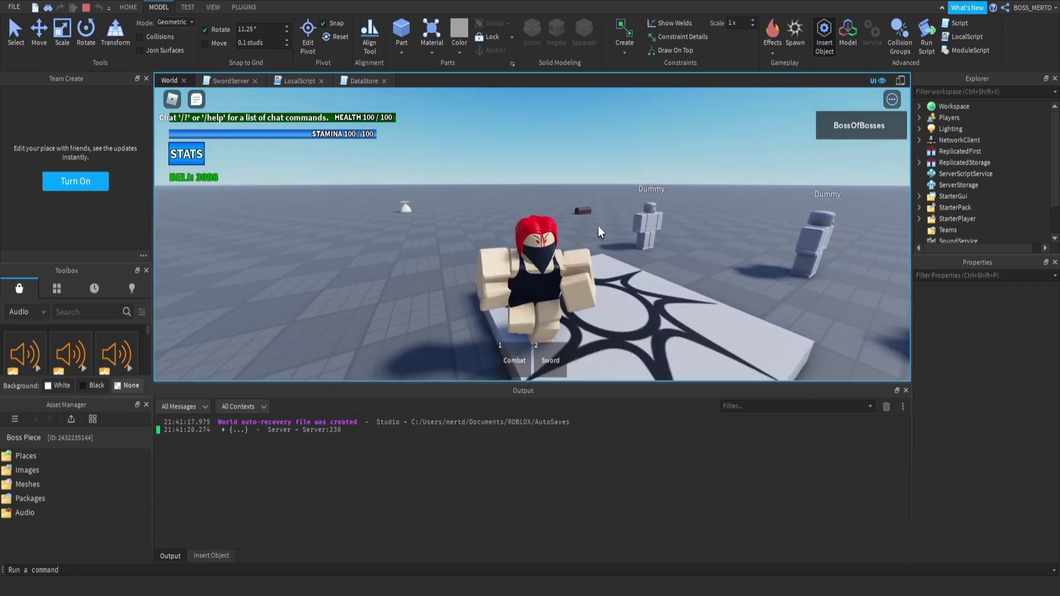
right_click_drag(599, 227, 599, 226)
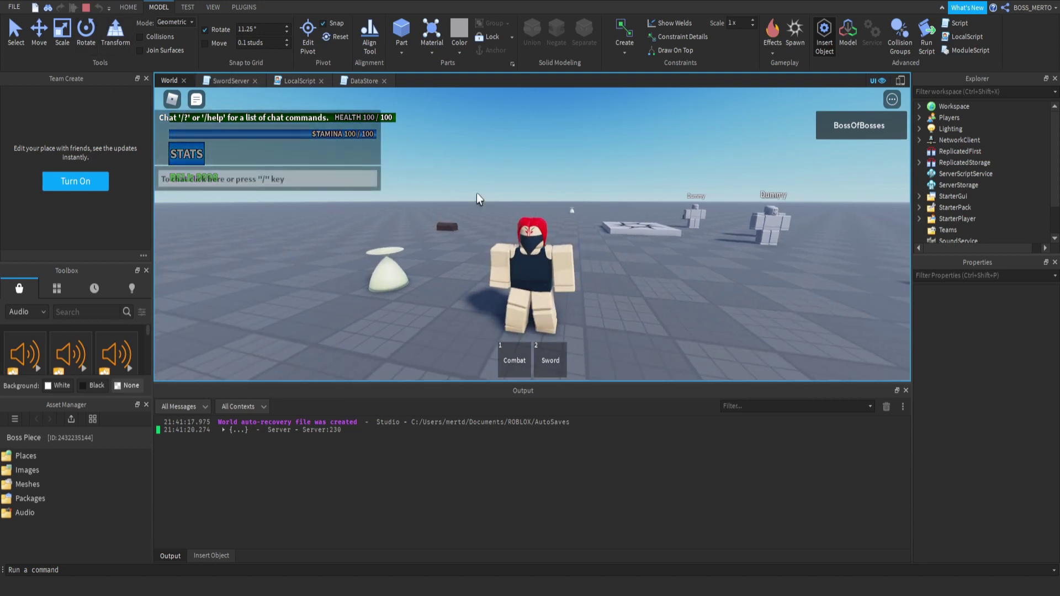
key("s")
key("s")
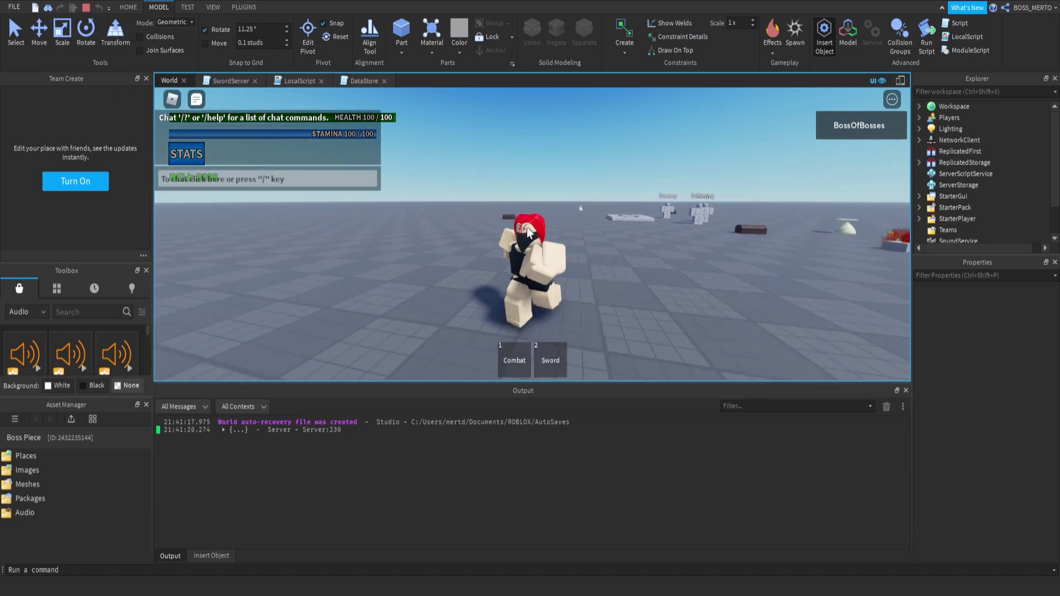
key("s")
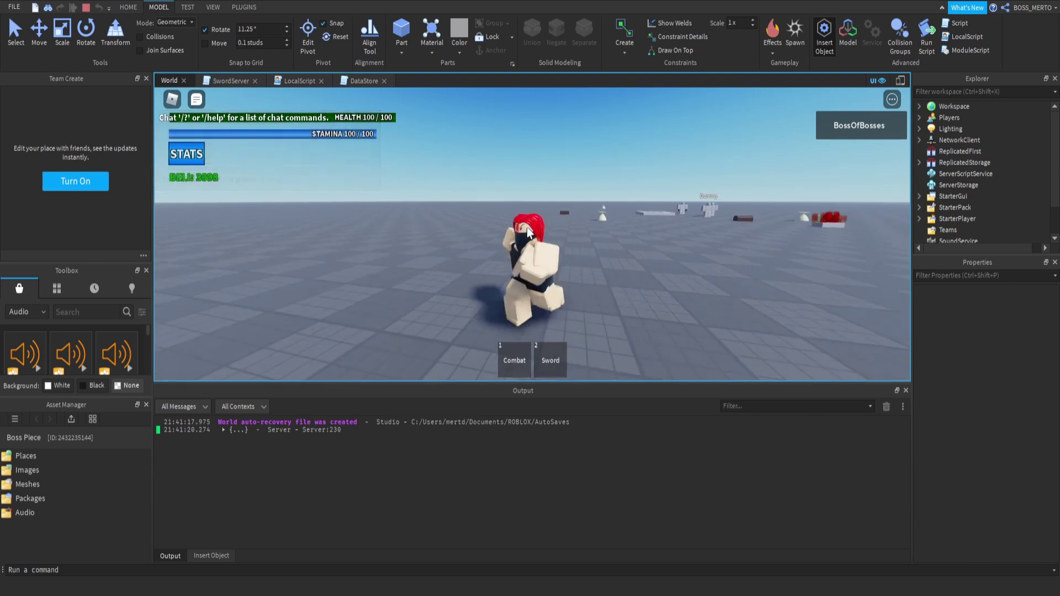
key("s")
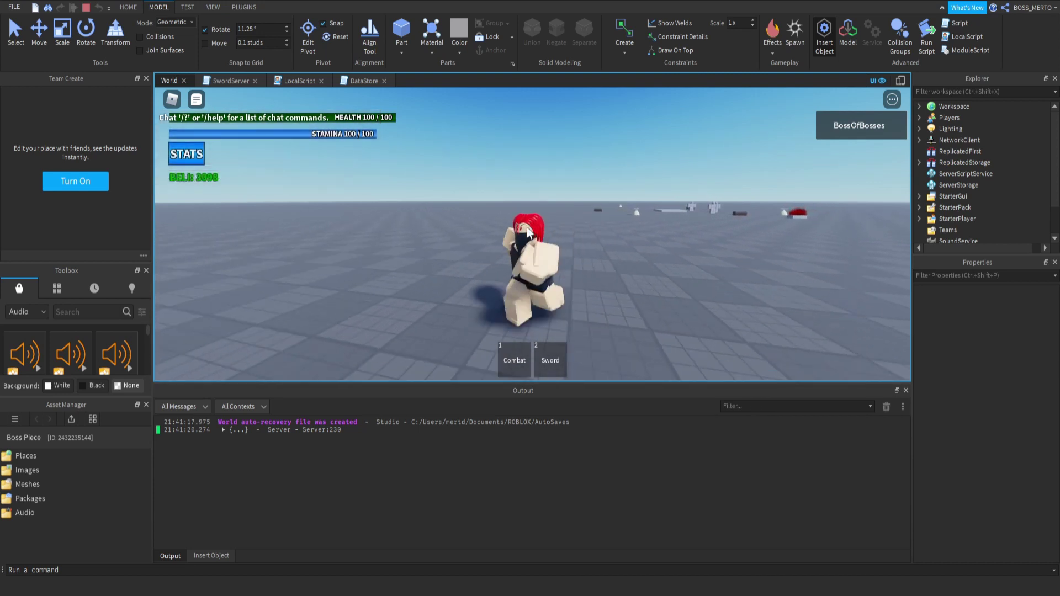
key("s")
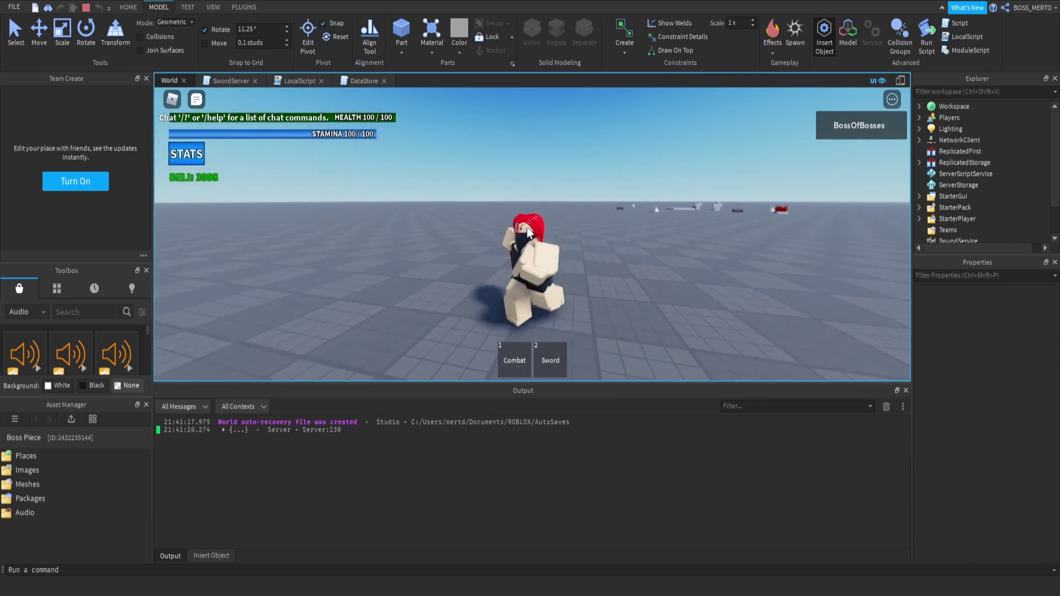
key("s")
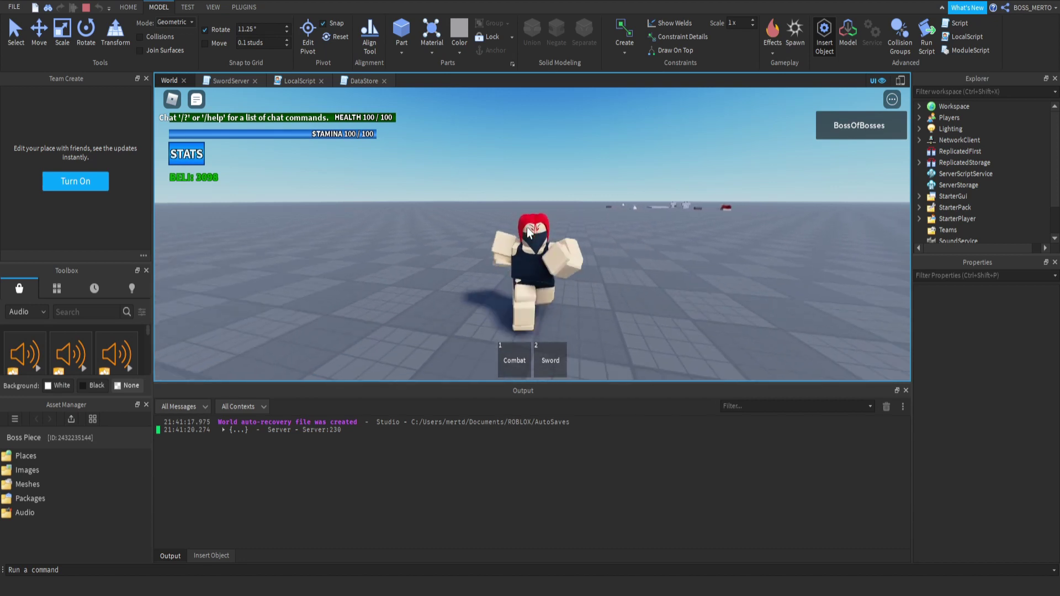
key("s")
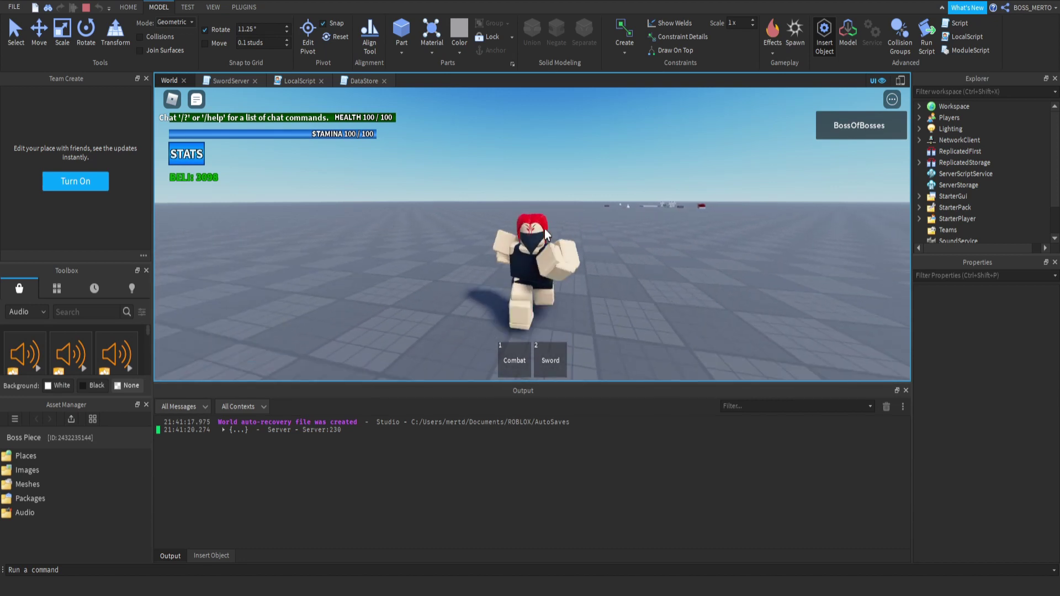
key("s")
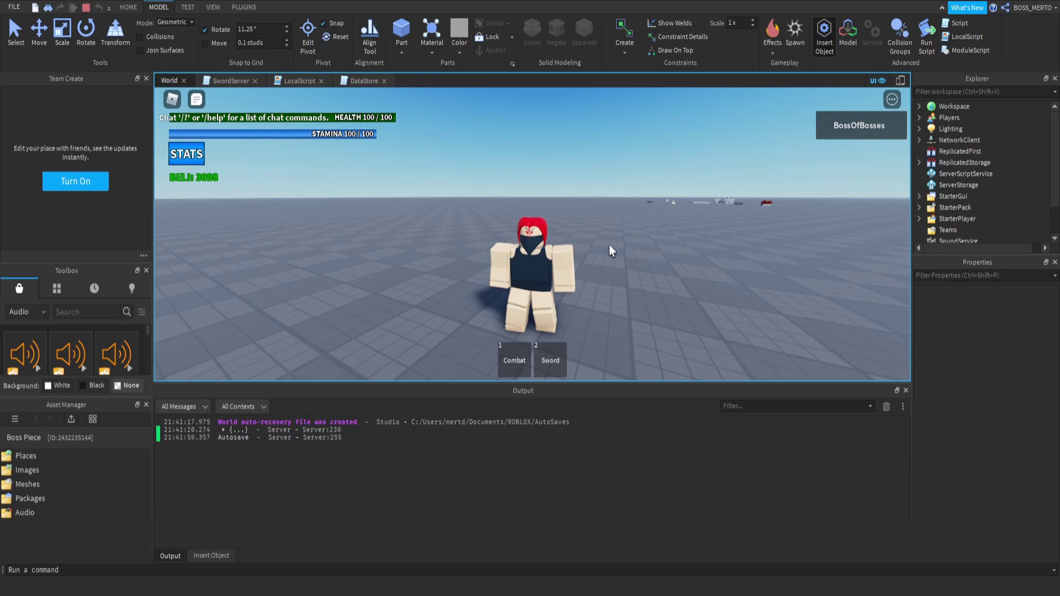
key("s")
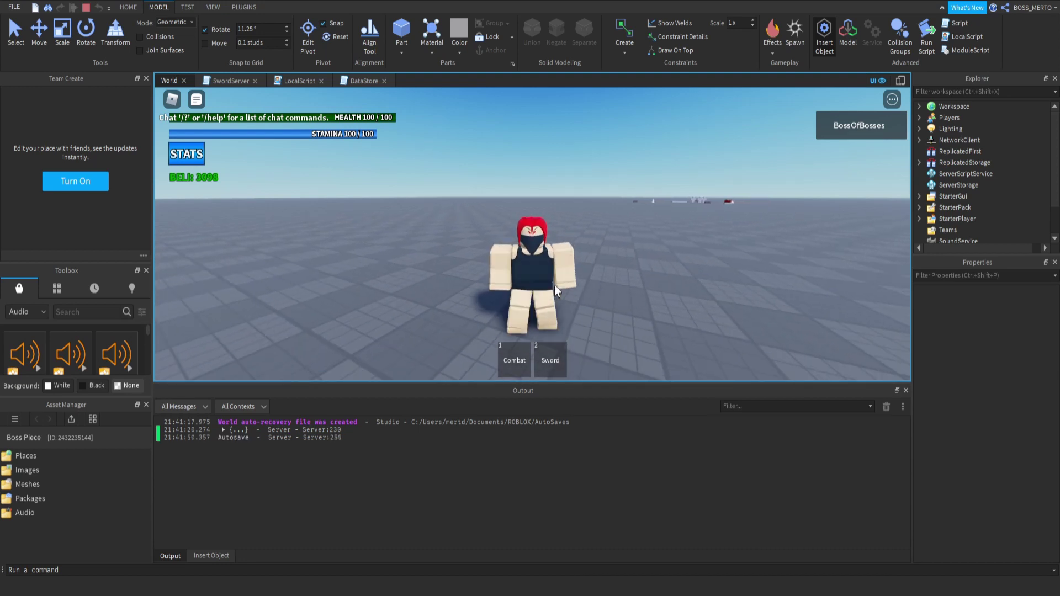
right_click_drag(554, 284, 552, 289)
key("s")
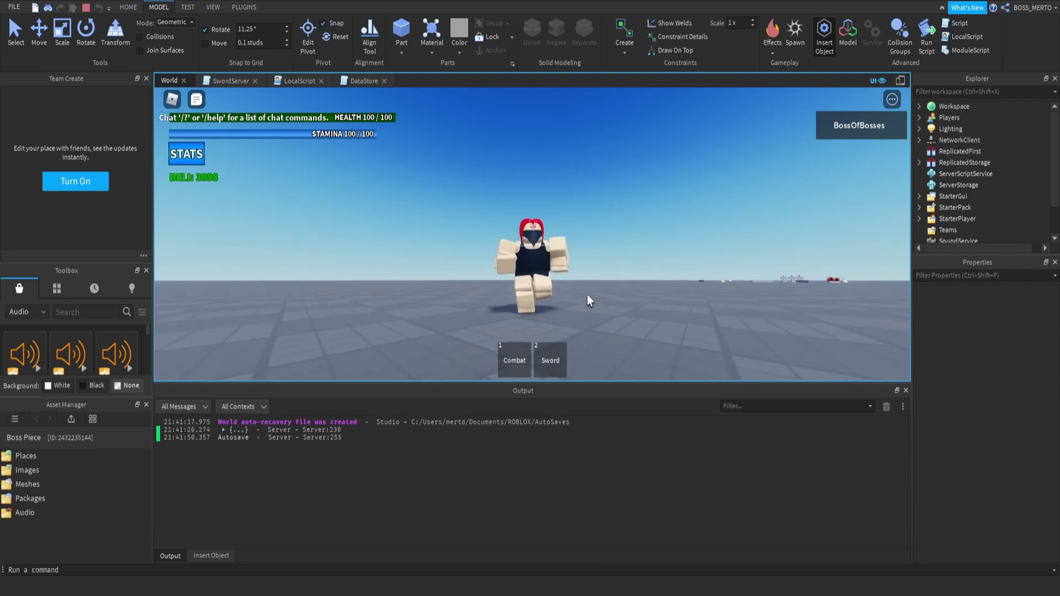
key("a")
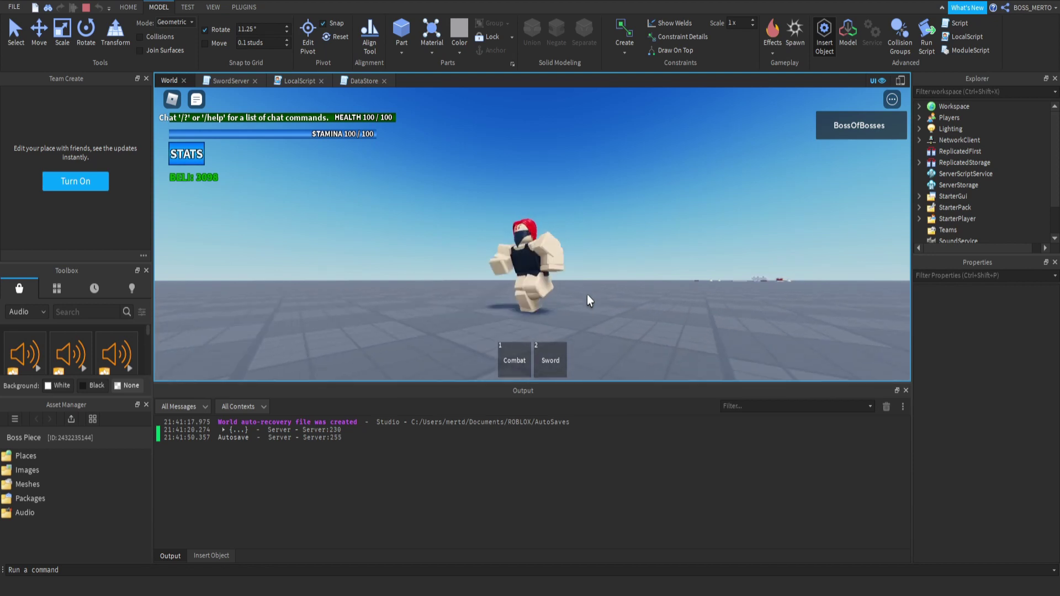
left_click(90, 8)
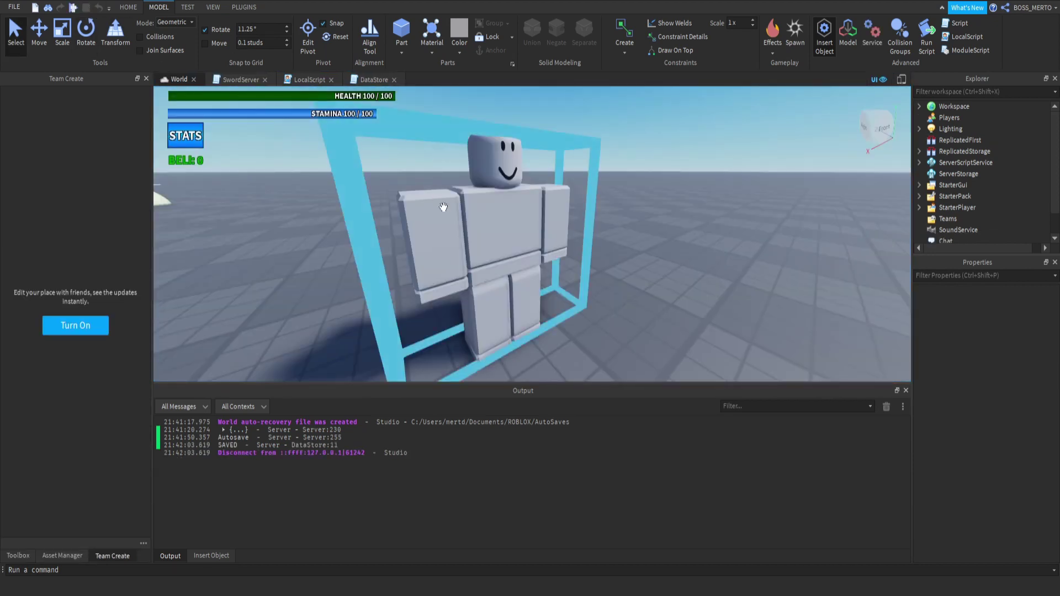
Step: Reopen the dummy's equip sword animation in the Animation Editor and save it
left_click(244, 7)
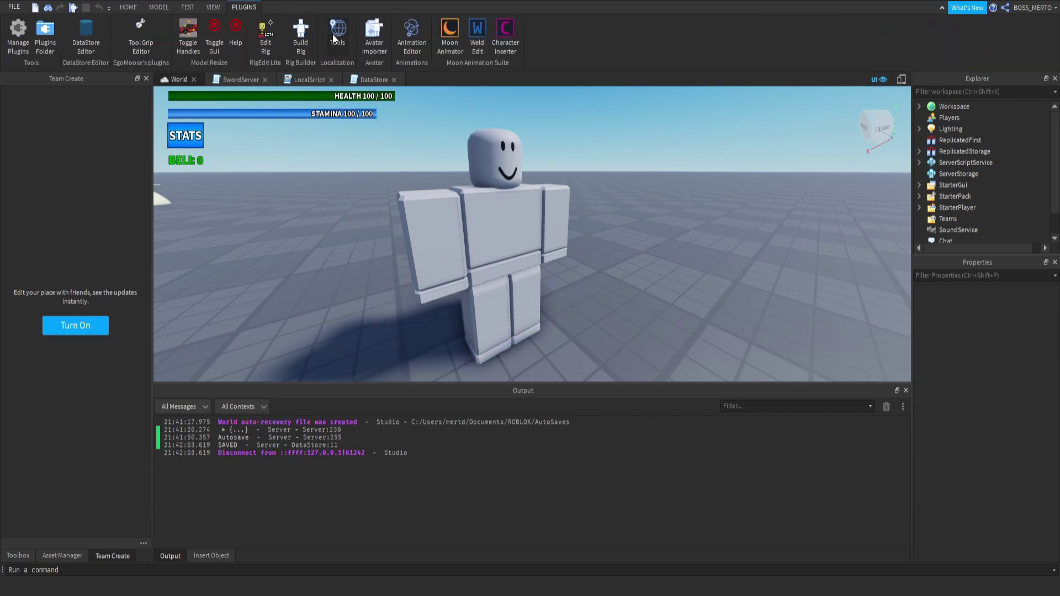
left_click(406, 36)
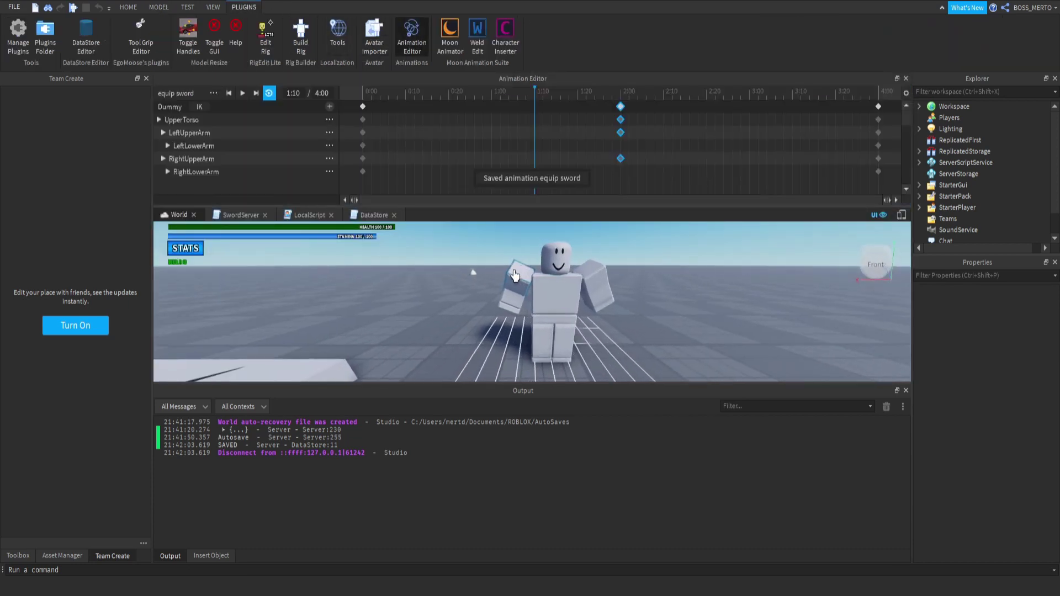
right_click_drag(508, 273, 515, 278)
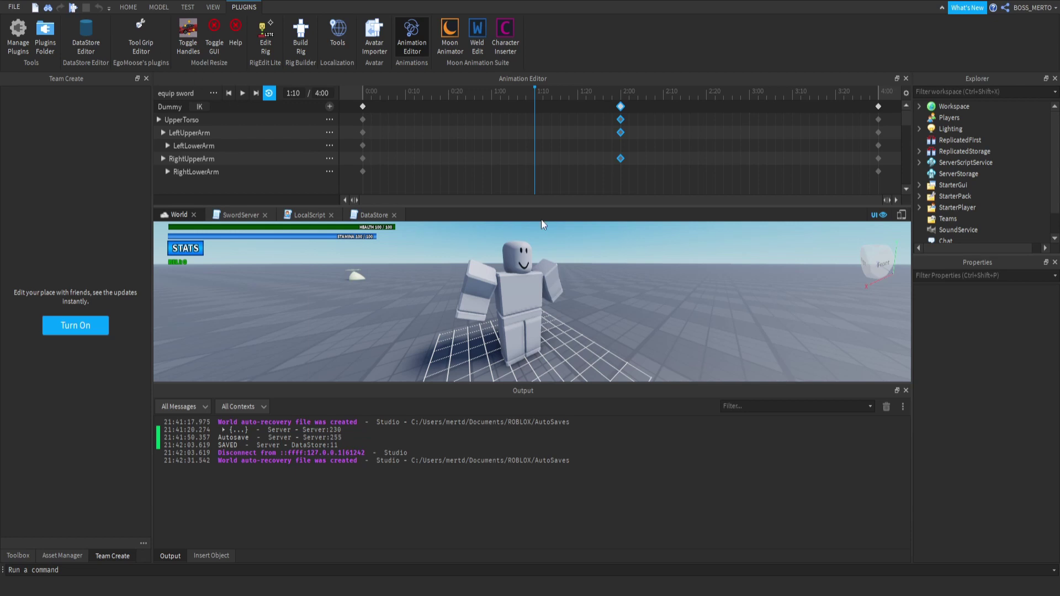
right_click_drag(527, 267, 557, 261)
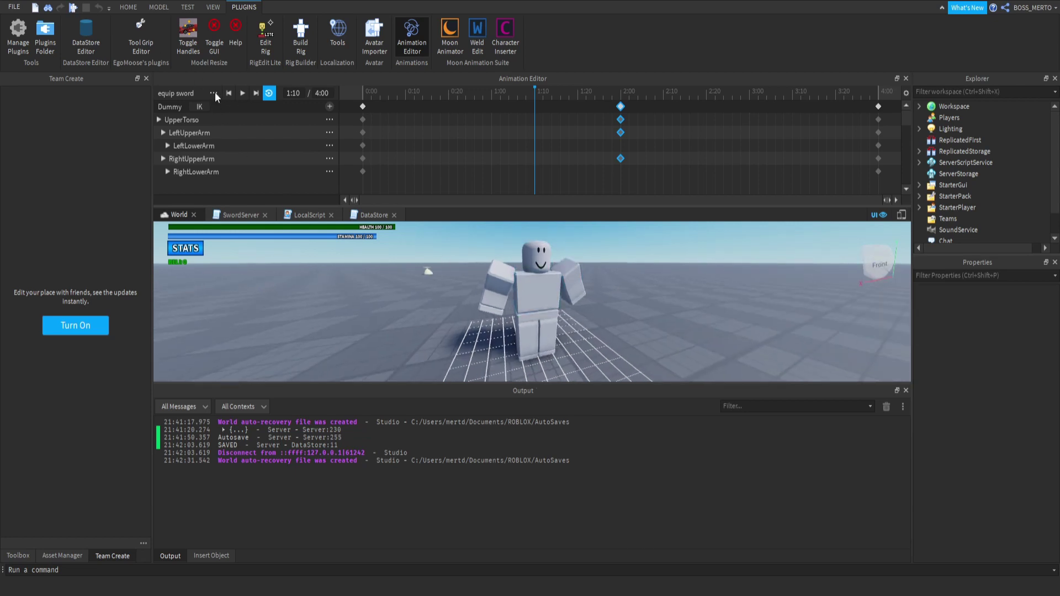
key("ctrl+s")
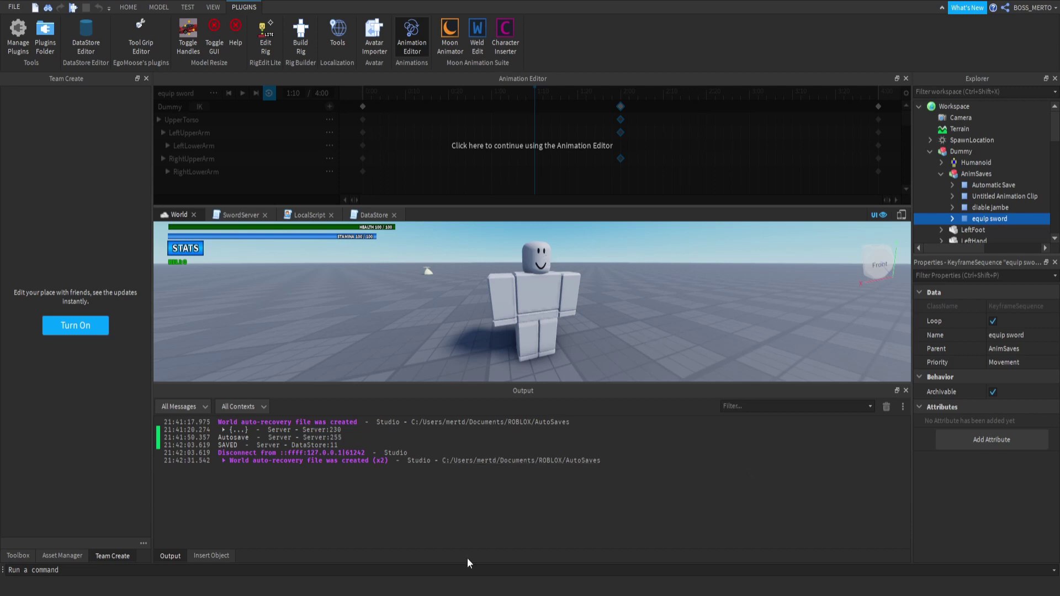
left_click(442, 570)
key("ctrl+v")
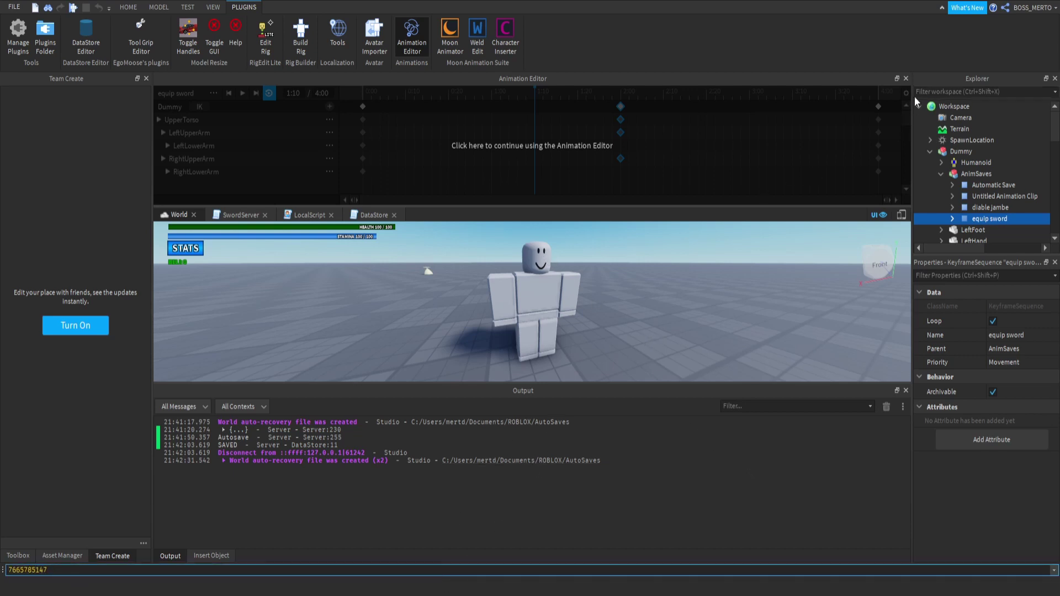
left_click(901, 79)
left_click(906, 78)
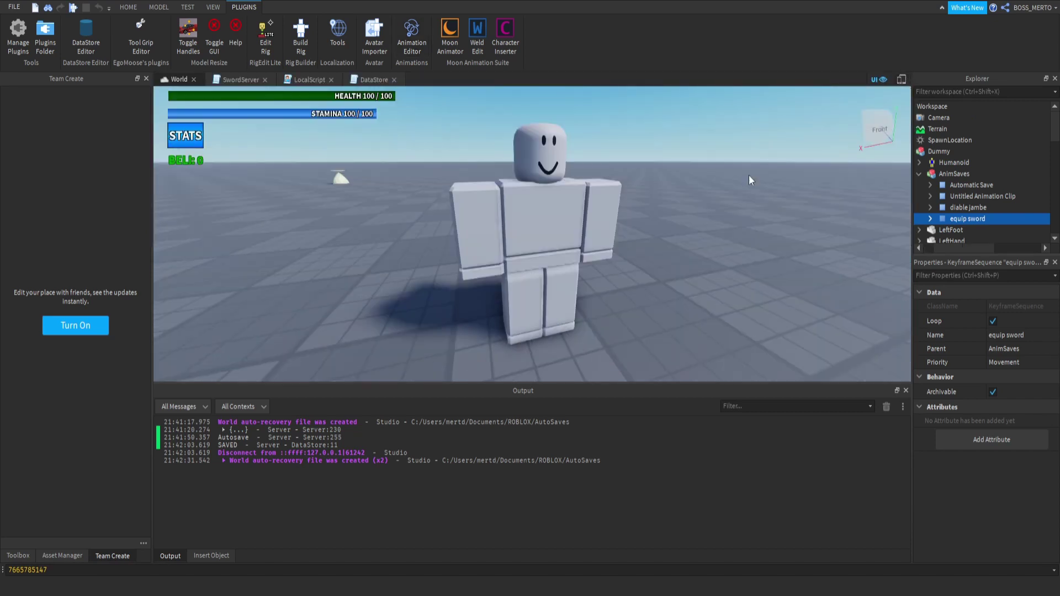
Step: Open the SwordServer script and add blank lines above the `if val1 == 1 then` check in the ApplySwordStyle branch
left_click_drag(78, 571, 8, 570)
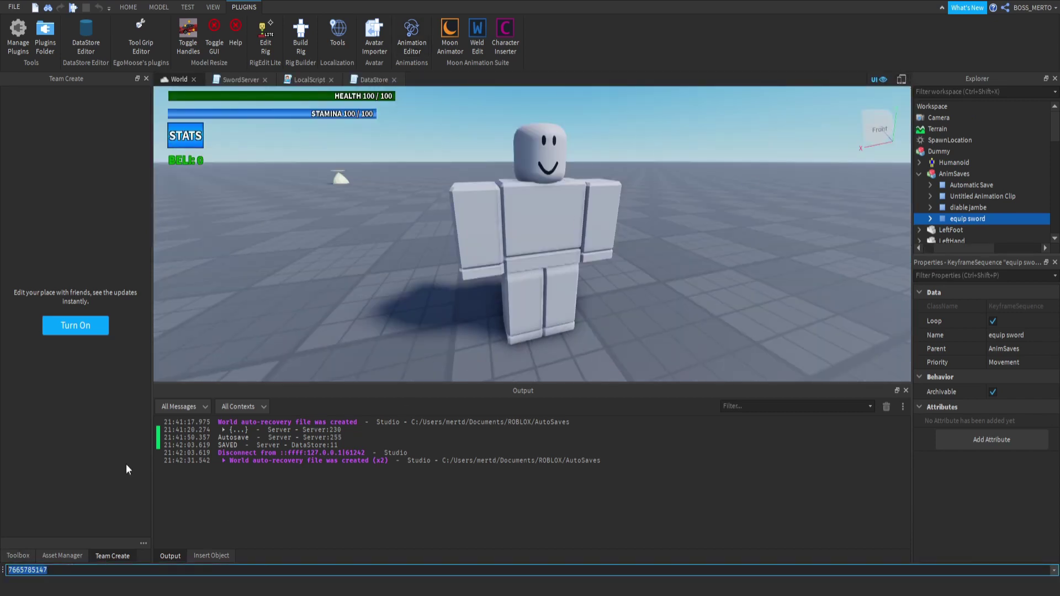
left_click(243, 80)
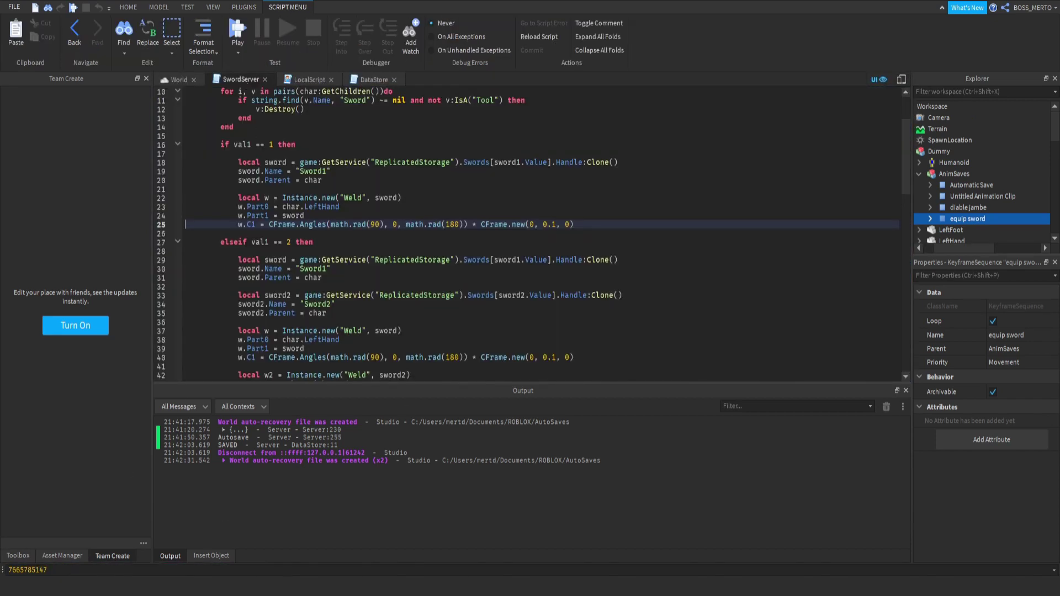
double_click(97, 571)
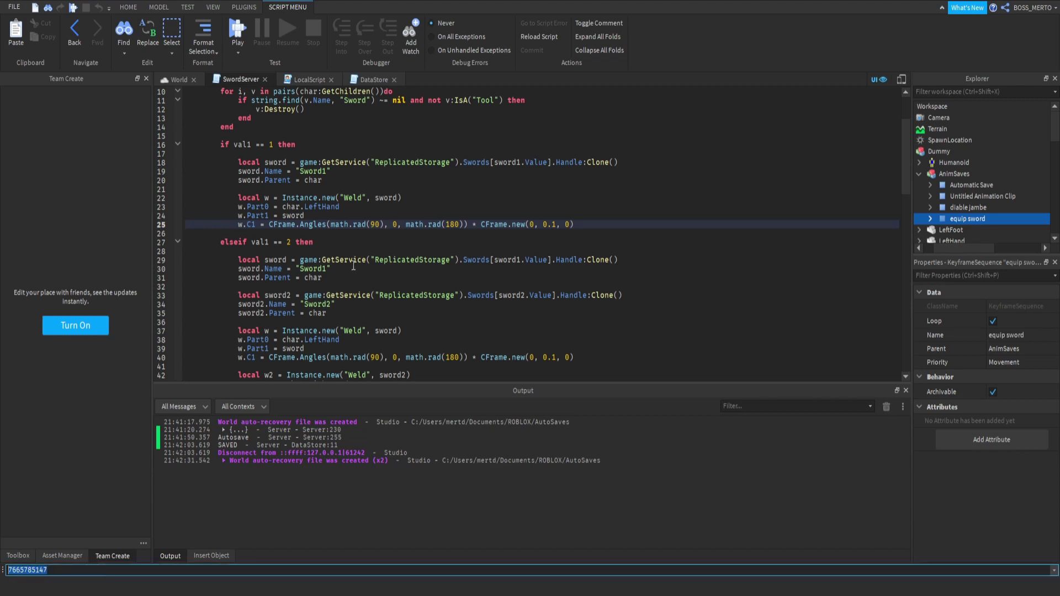
scroll(352, 267, "up", 3)
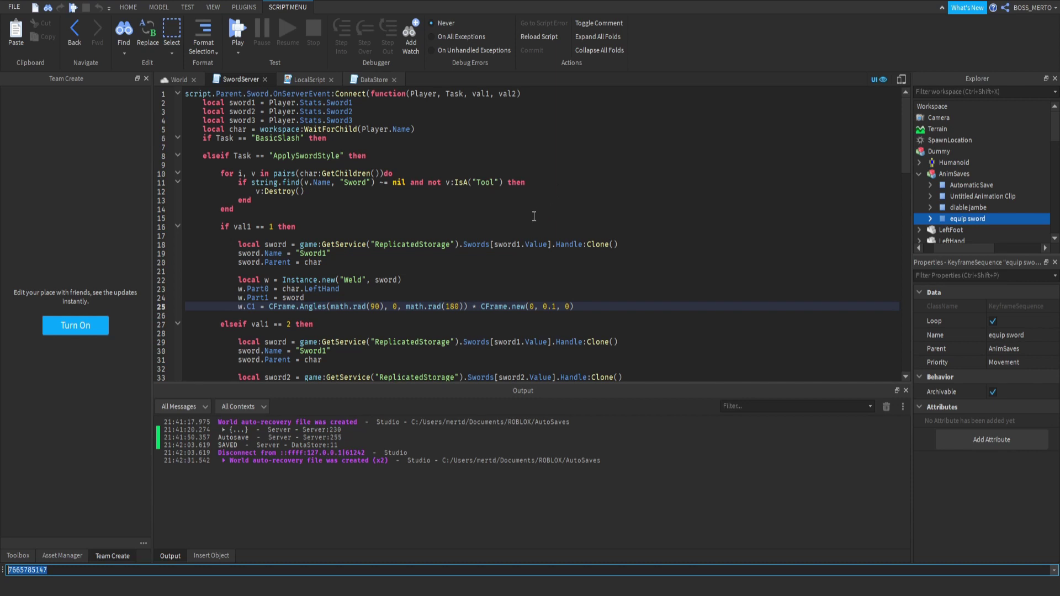
left_click(297, 245)
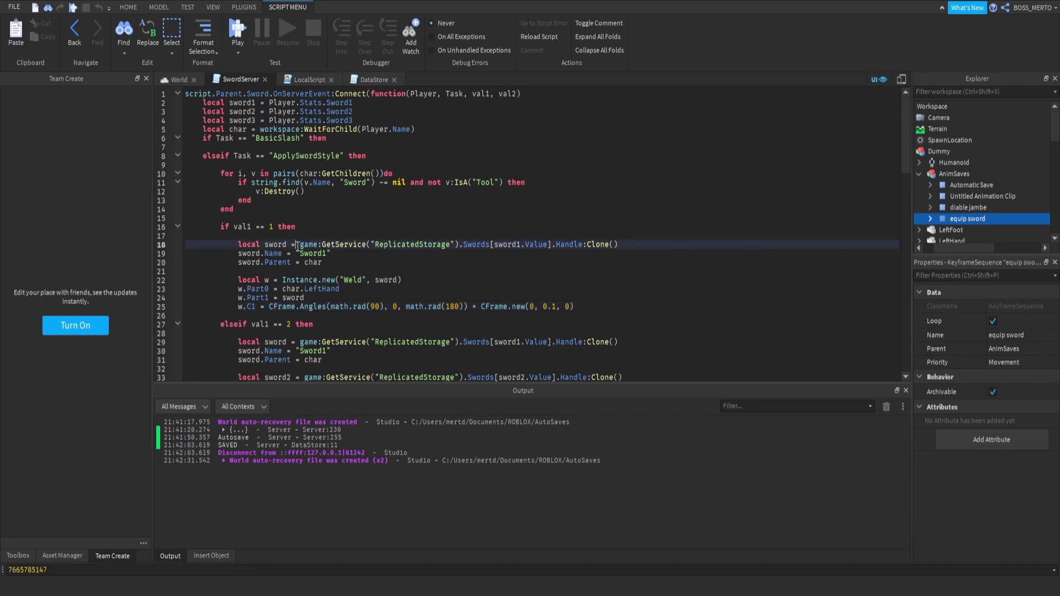
scroll(297, 245, "down", 1)
left_click(258, 187)
key("Return")
key("Return")
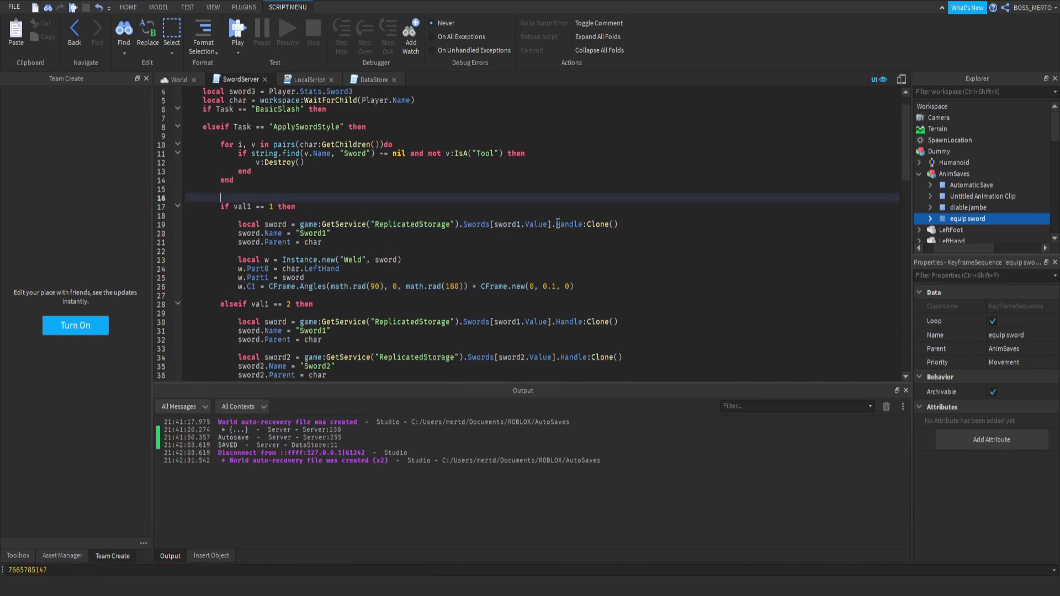
key("Up")
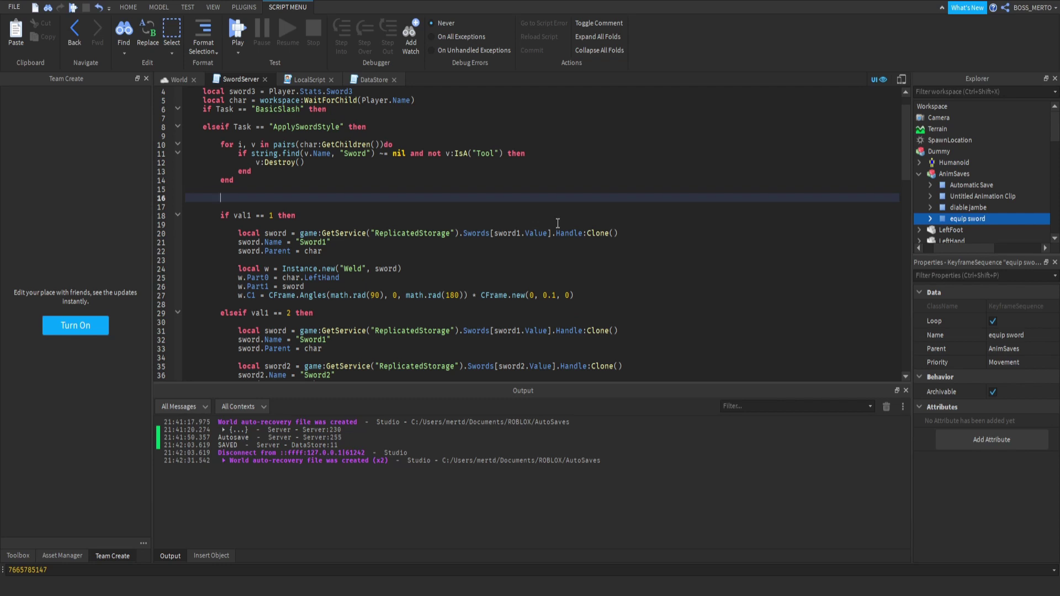
Step: Begin declaring a local variable x with `Instance.new("` on the blank line below the sword cleanup loop
left_click(503, 153)
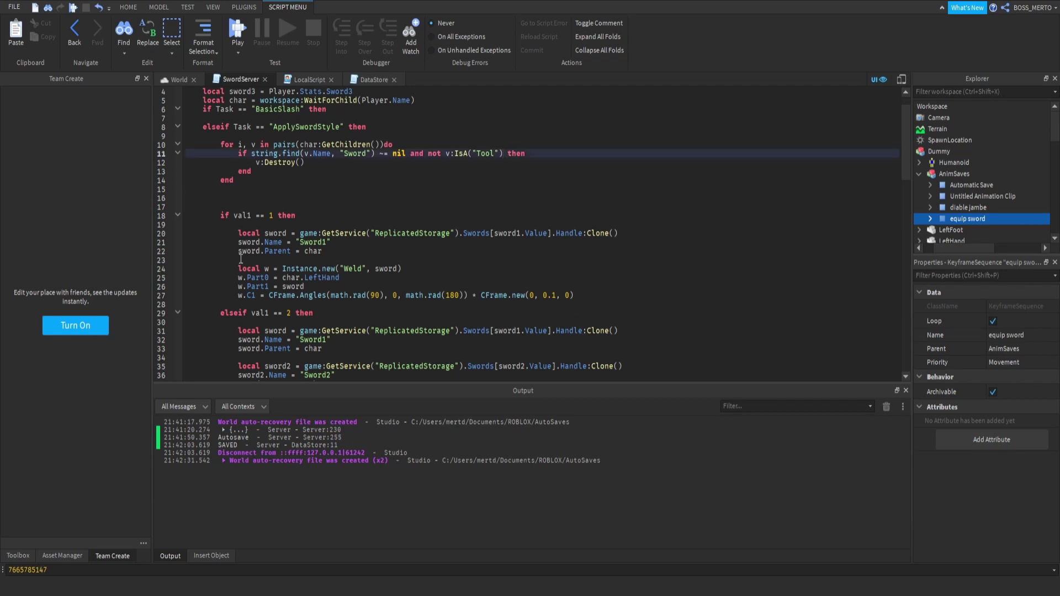
left_click(255, 198)
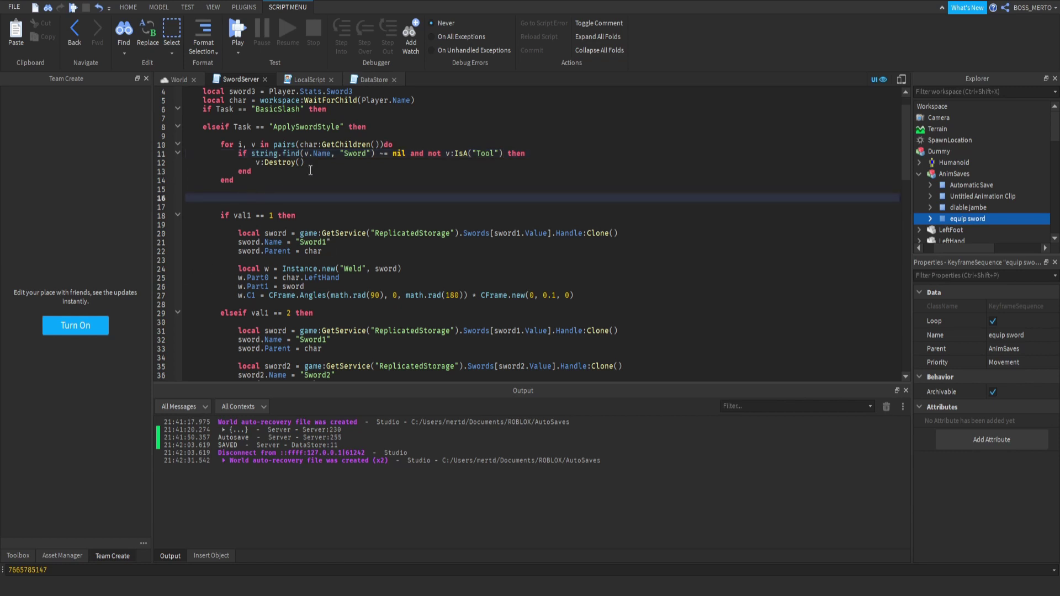
left_click(507, 154)
left_click(272, 197)
type("local")
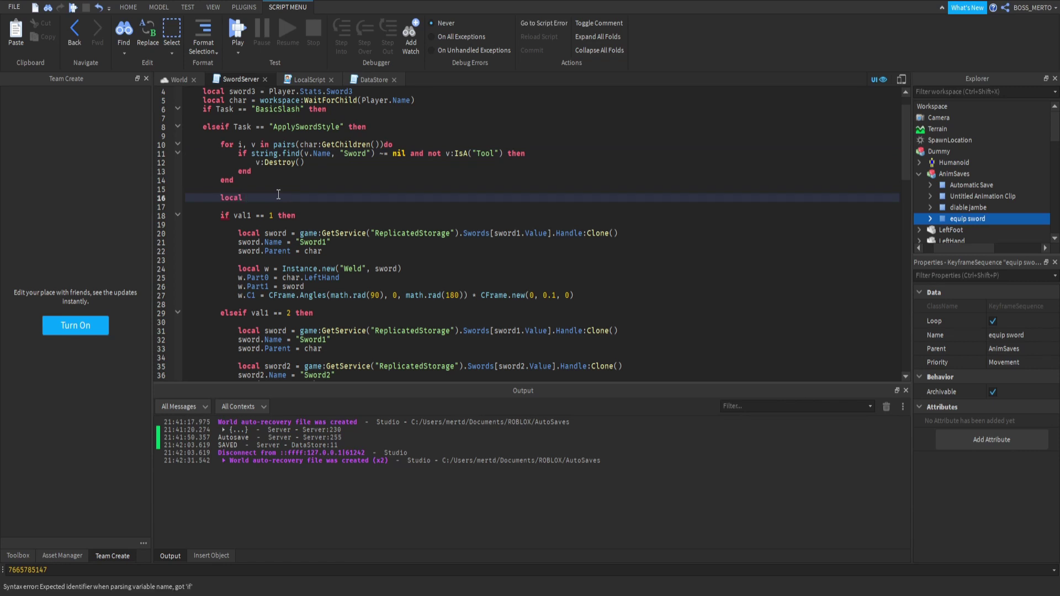
type(" x = Instance.new(\"")
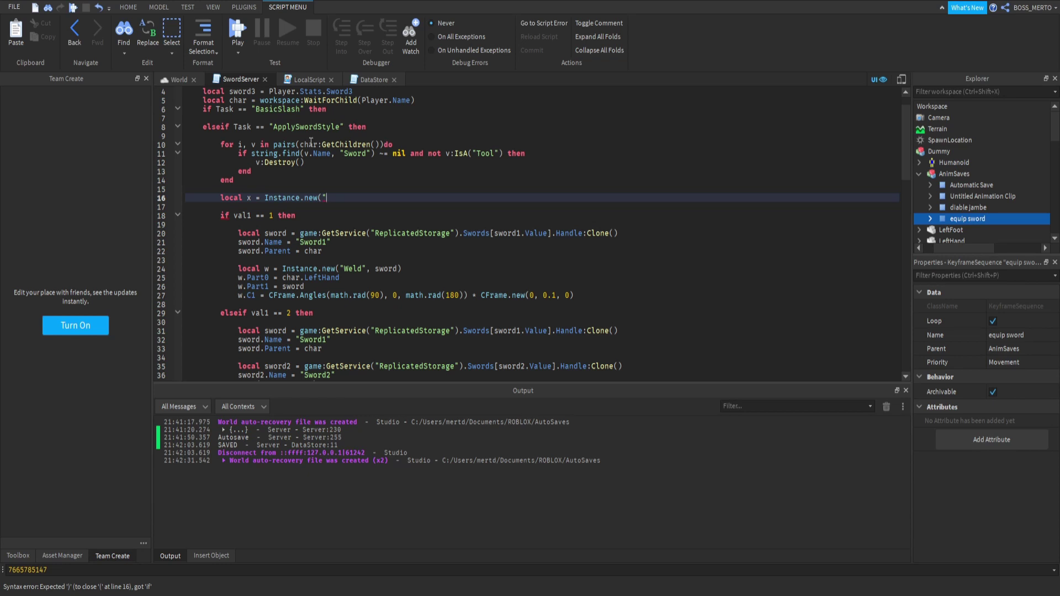
type("Q")
key("BackSpace")
left_click_drag(211, 198, 328, 198)
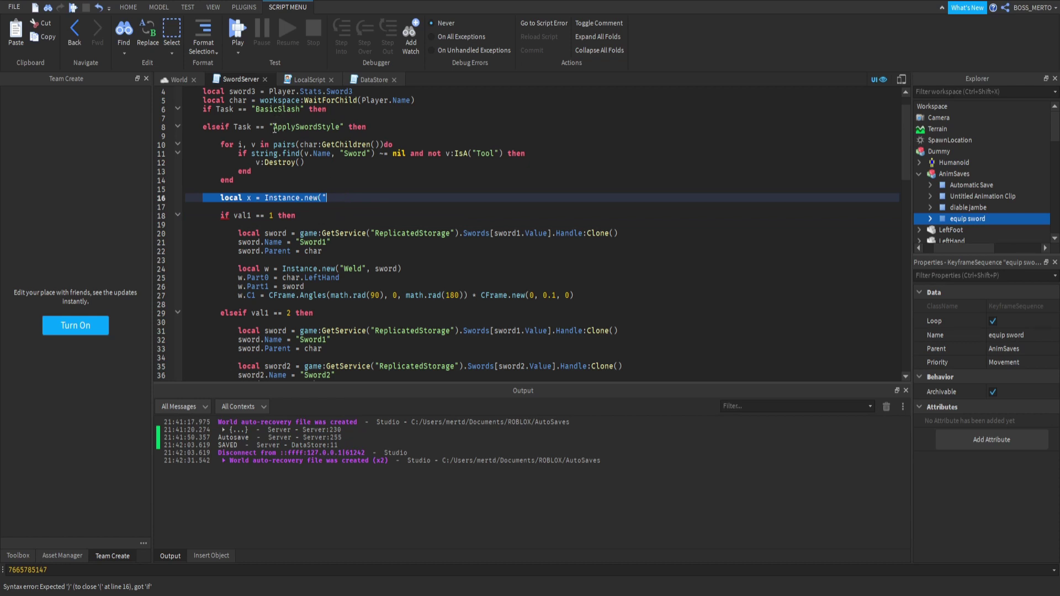
left_click_drag(274, 127, 340, 127)
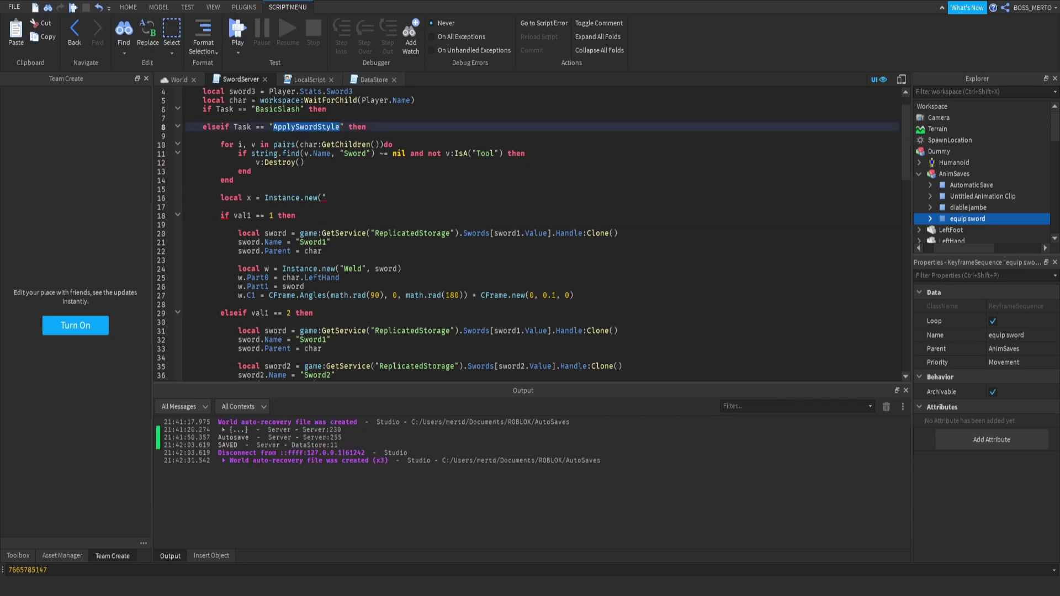
left_click(337, 198)
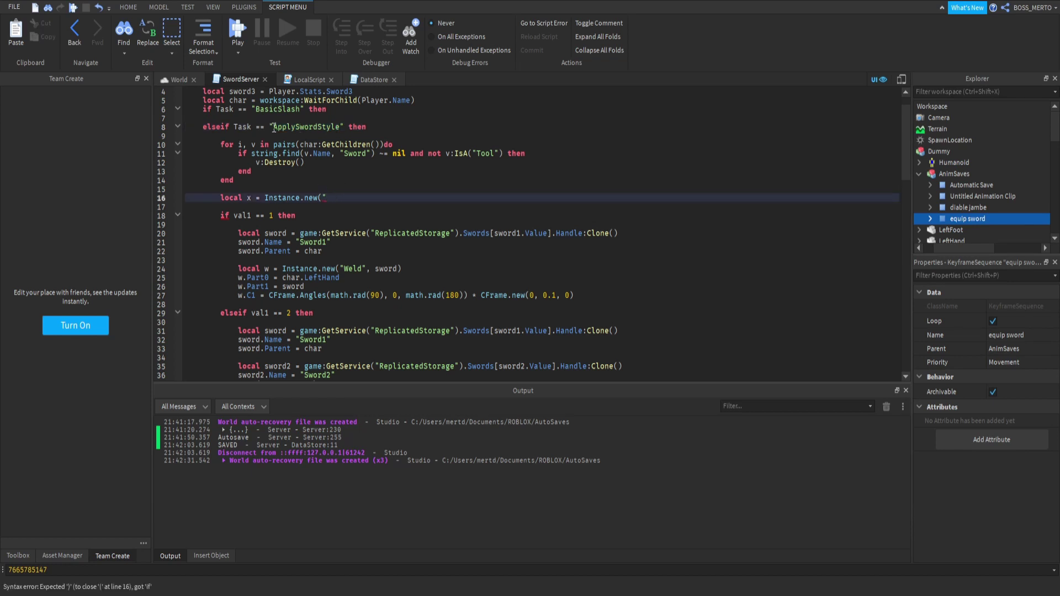
left_click_drag(270, 127, 341, 127)
left_click_drag(221, 198, 327, 197)
mouse_move(270, 127)
left_mouse_down()
mouse_move(345, 127)
mouse_move(275, 127)
left_mouse_up()
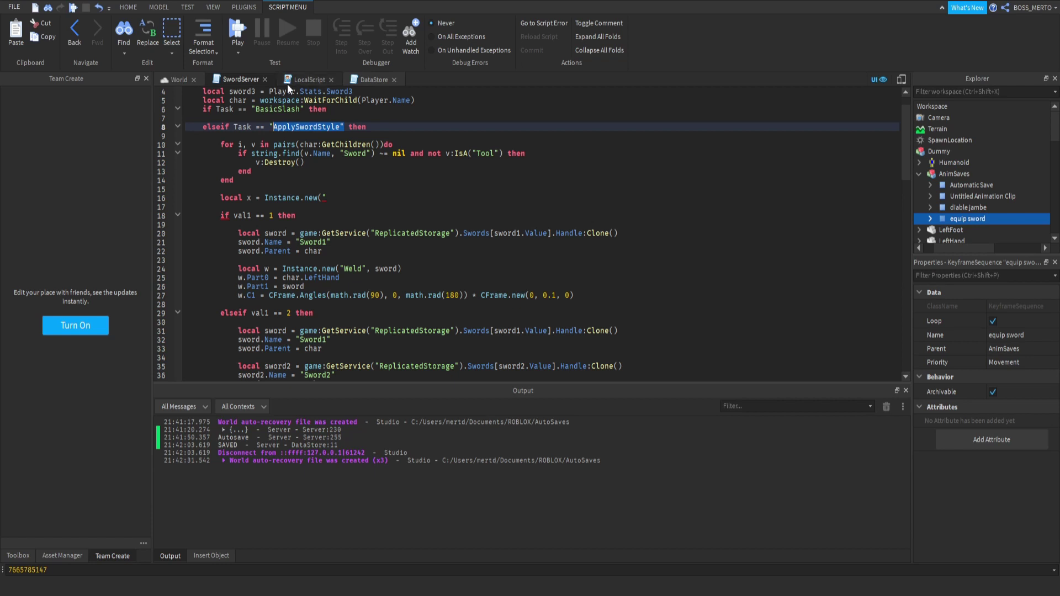
left_click(337, 199)
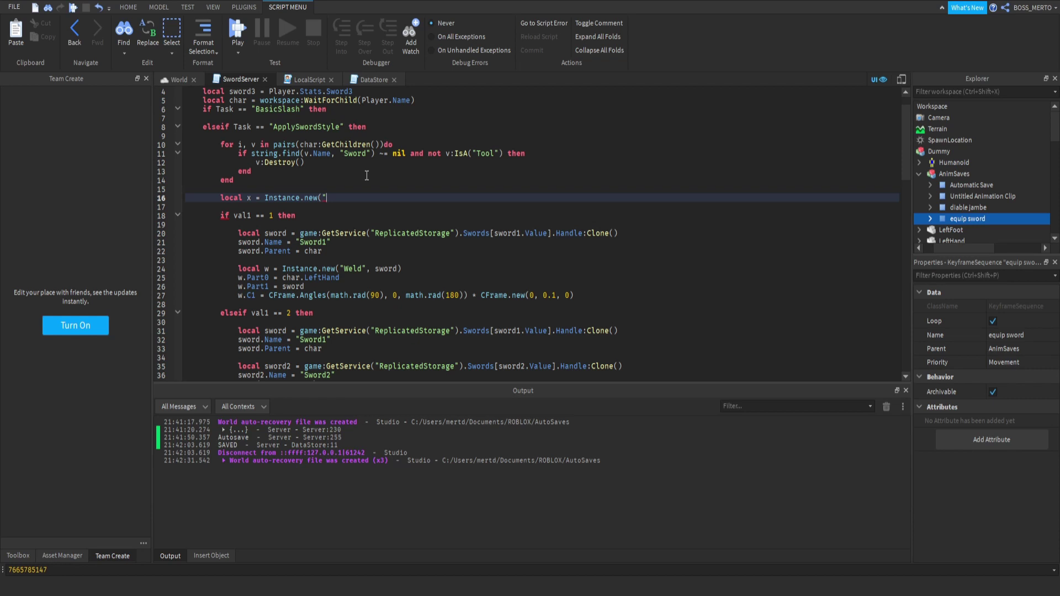
Step: Complete the declaration of x as an "Animation" instance parented to char and name it "SwordAnim"
type("Animation\"")
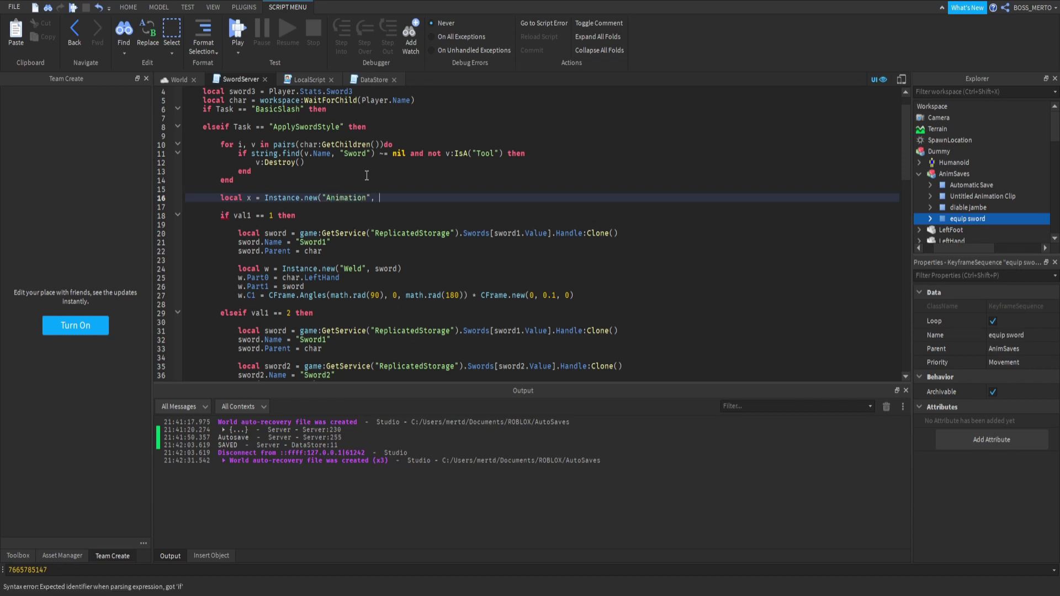
type(", char)")
key("Return")
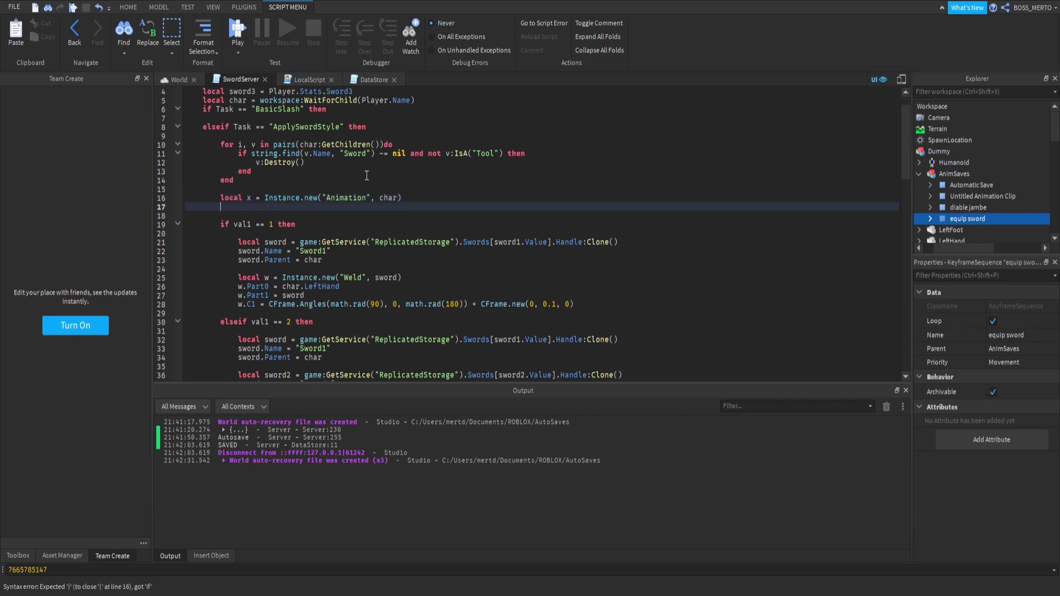
type("x.Name = \"SwordAnim\"")
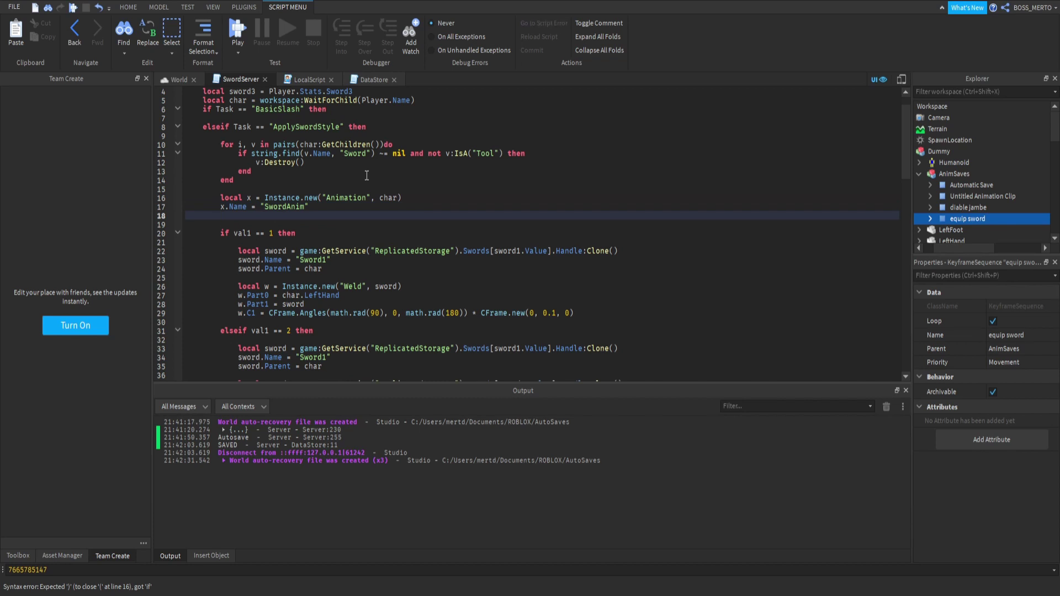
type("AnimationId =")
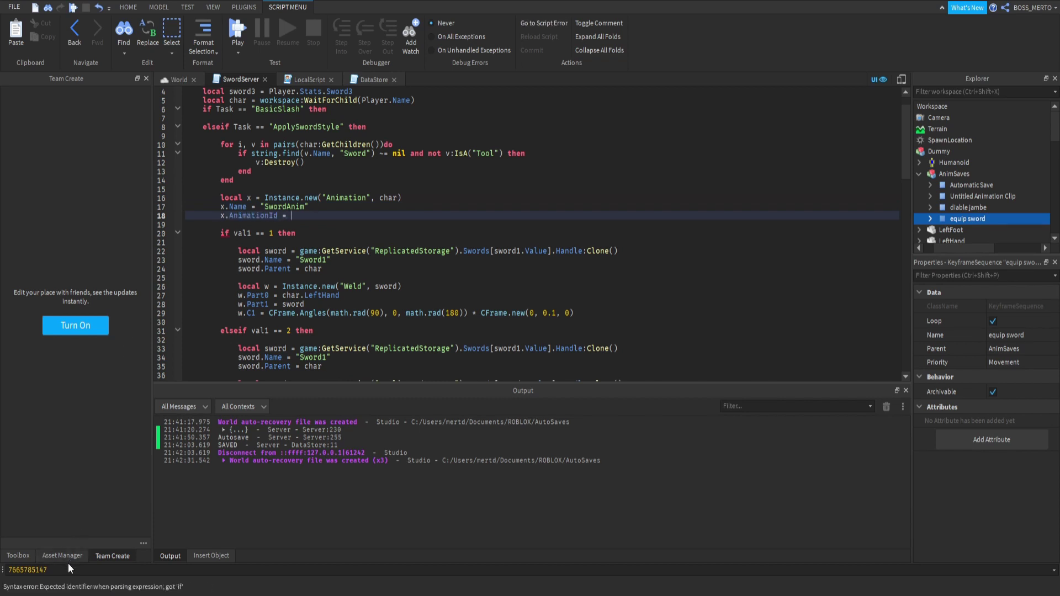
key("ctrl+a")
left_click(69, 570)
key("ctrl+a")
key("ctrl+c")
left_click(228, 261)
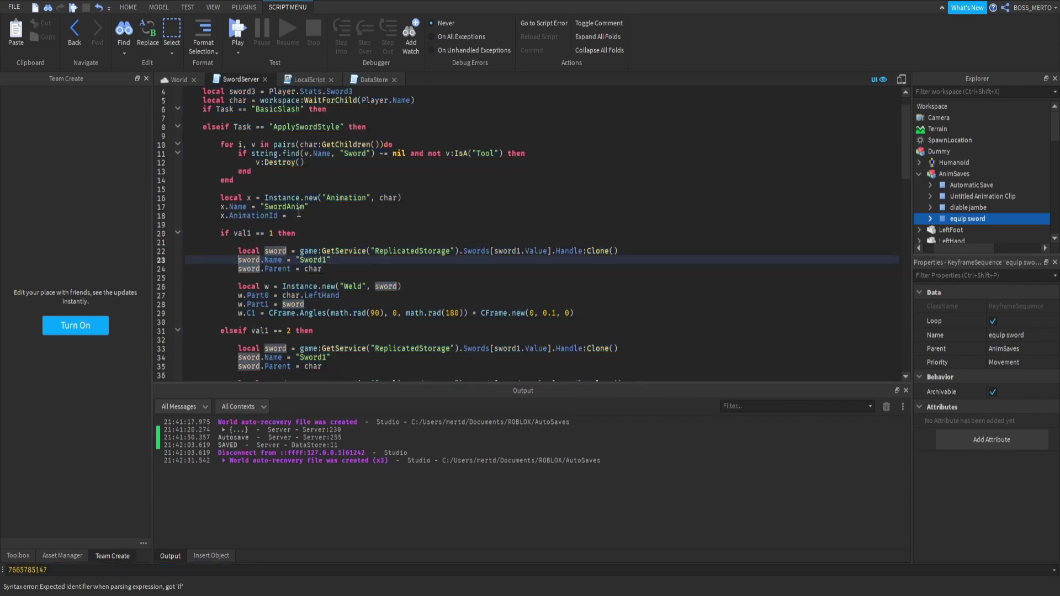
left_click(305, 215)
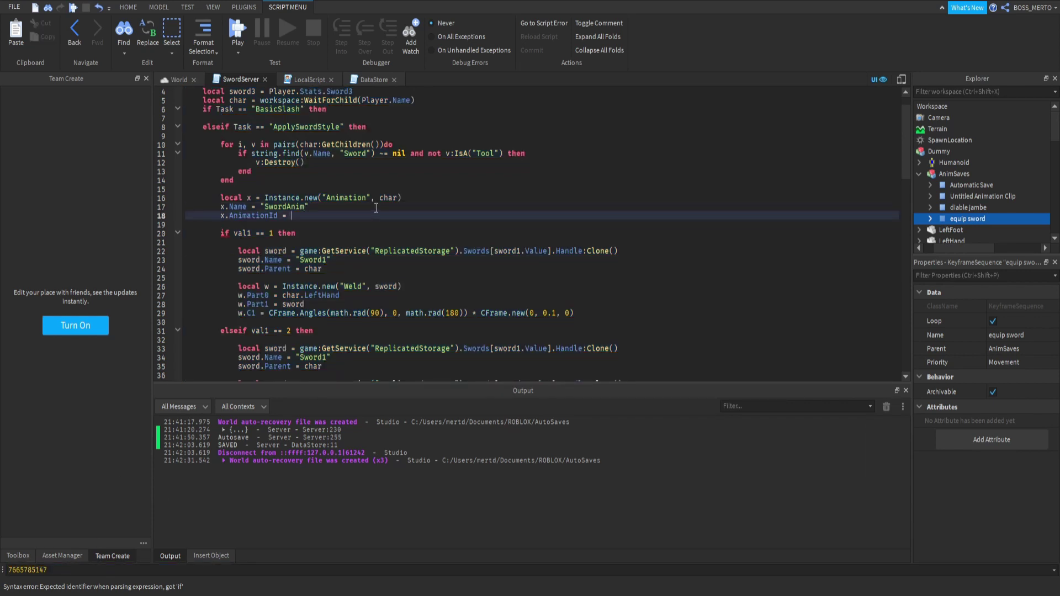
type("\"rbxassetid://")
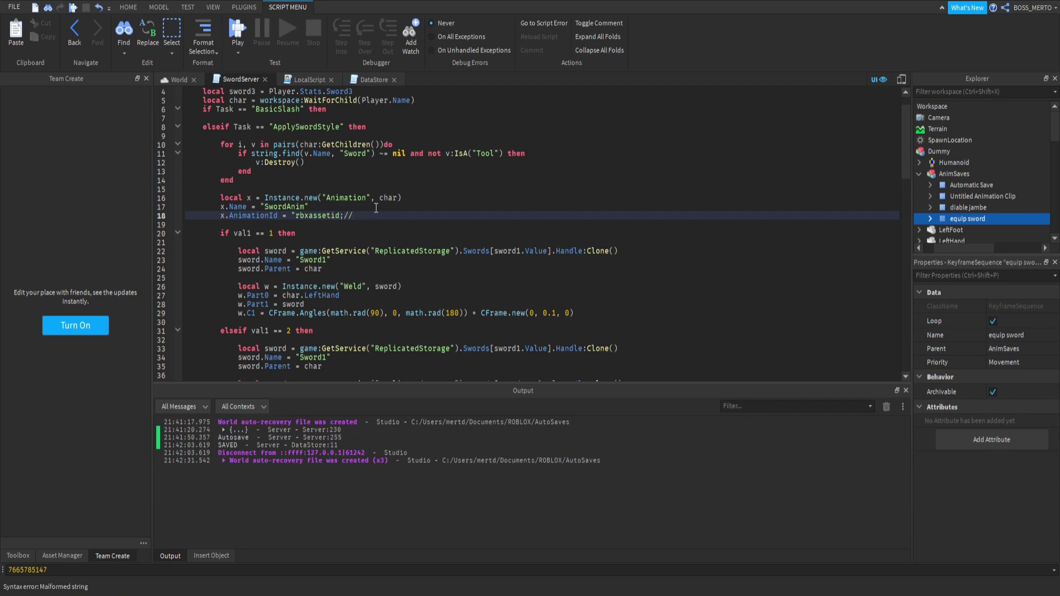
key("ctrl+v")
key("Left")
key("Left")
key("Left")
key("Left")
key("BackSpace")
type(":")
Step: Load x into a local variable loader with `char.Humanoid.Animator:LoadAnimation(x)` and play it with `loader:Play()`
key("Return")
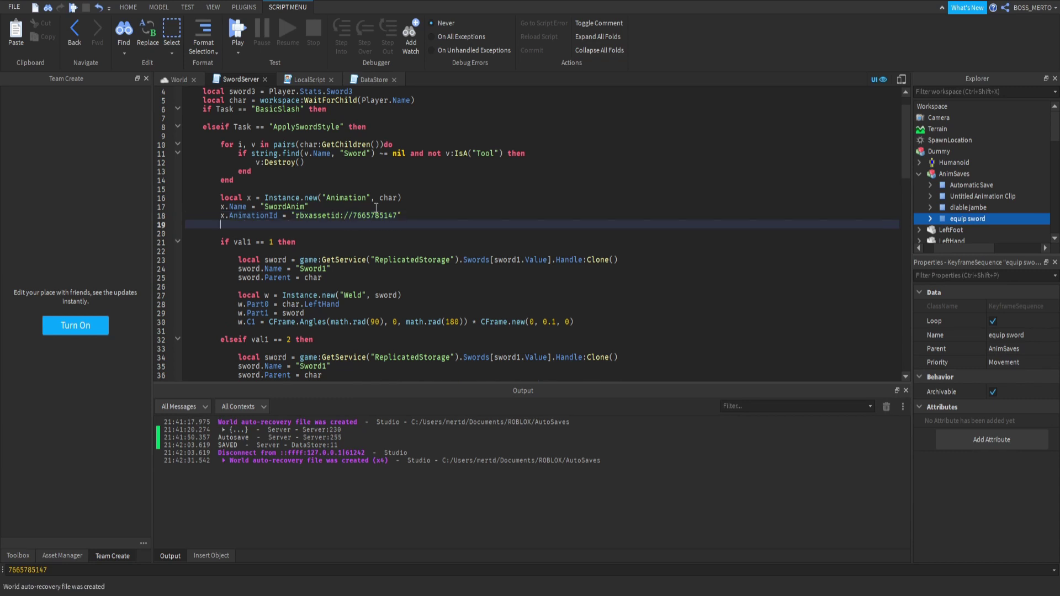
key("BackSpace")
key("BackSpace")
type("lo")
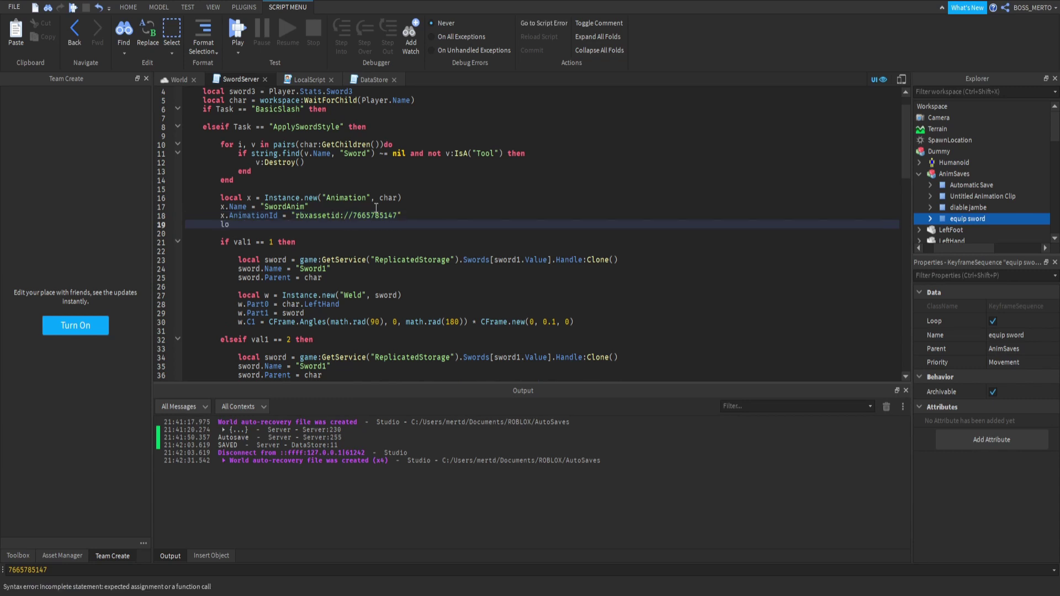
type("cal loader = char.H")
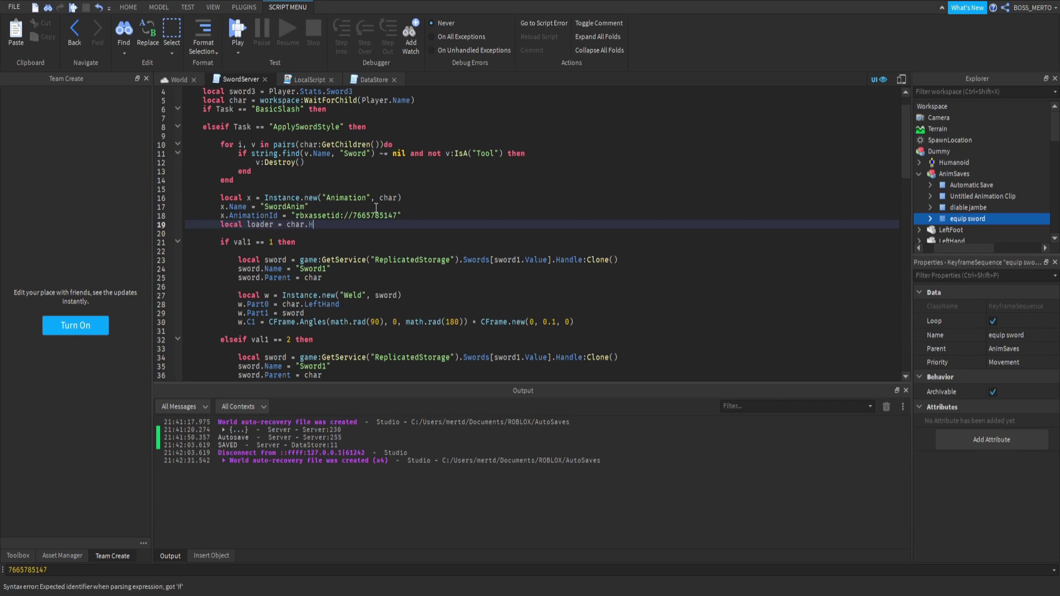
type("umanoidd.Animator:Load")
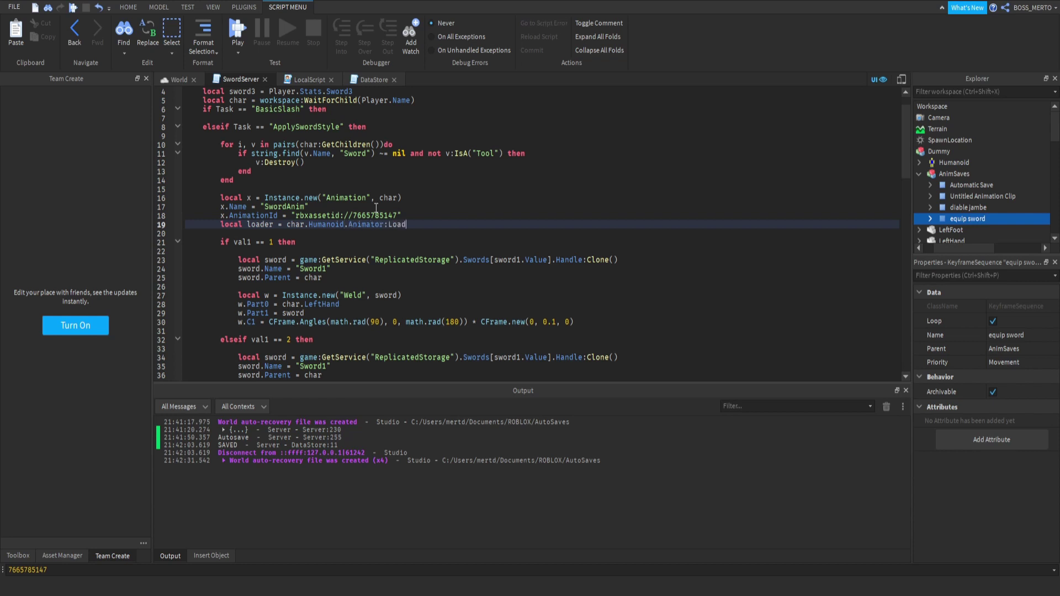
type("Animation(x)")
key("Return")
type("loader:Play()")
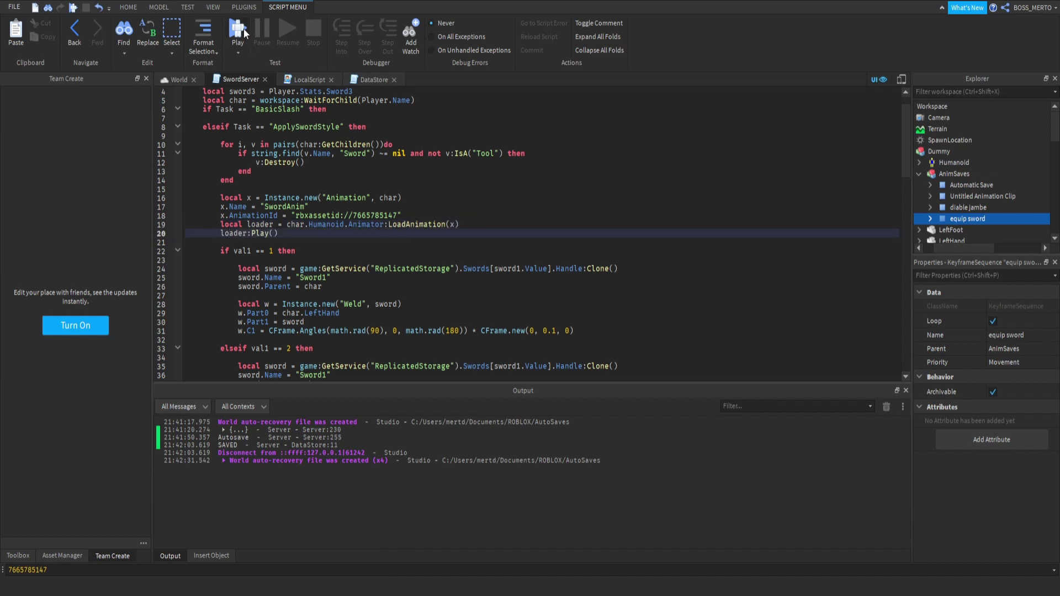
double_click(501, 153)
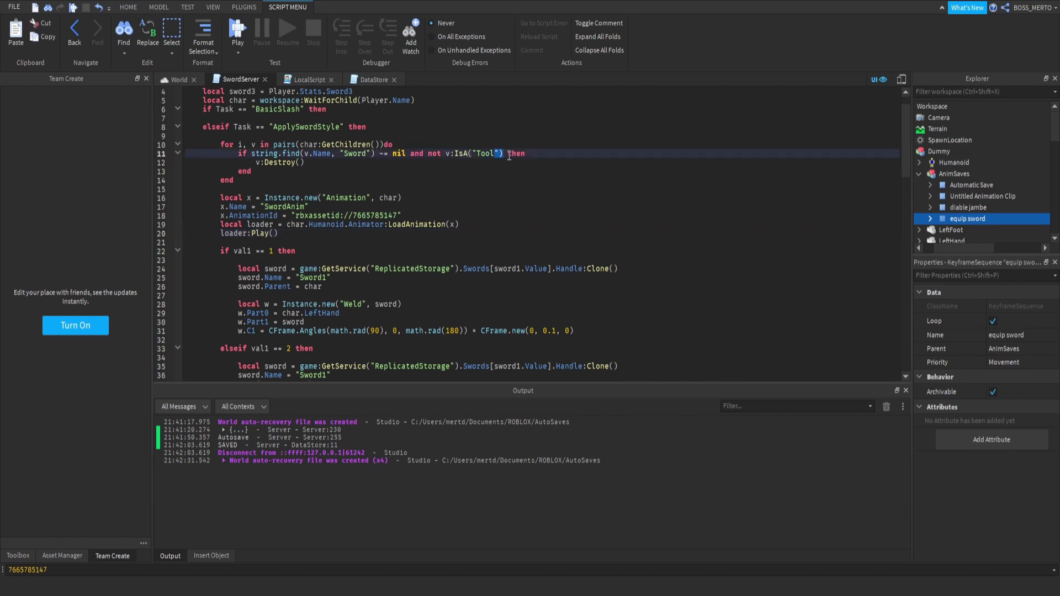
key("Right")
type("and not v:I")
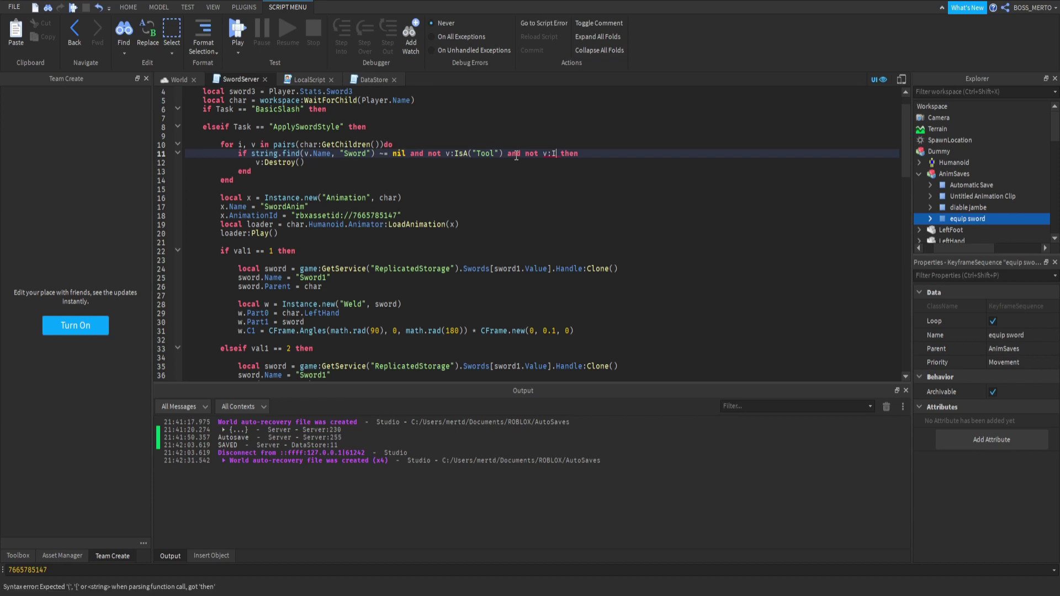
key("BackSpace")
key("BackSpace")
key("BackSpace")
key("BackSpace")
key("BackSpace")
key("BackSpace")
key("BackSpace")
key("BackSpace")
key("BackSpace")
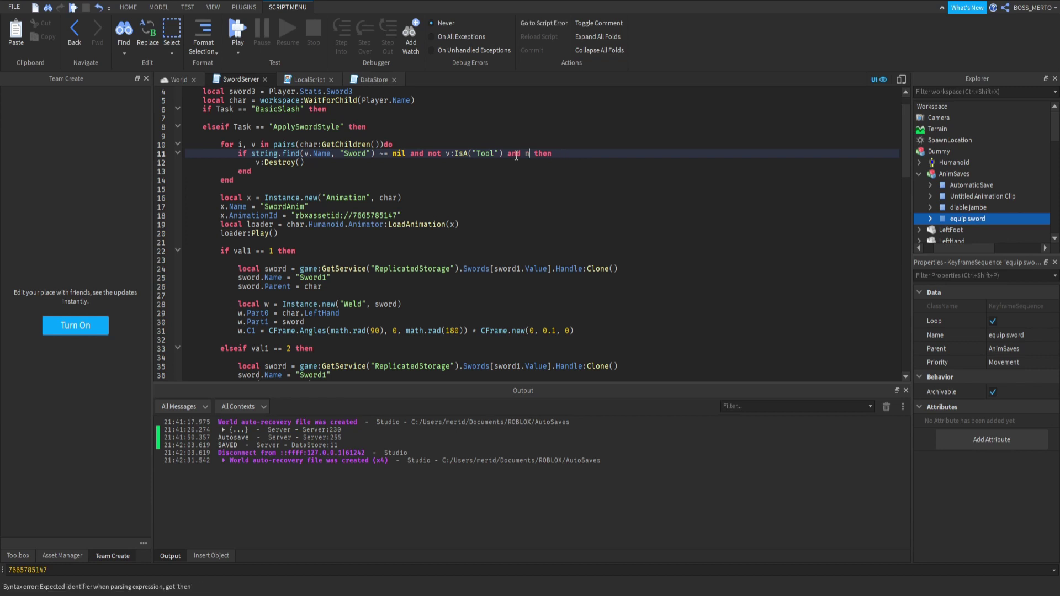
key("BackSpace")
key("BackSpace")
key("BackSpace")
Step: Add a nested `if v:IsA("Animation") then` check above `v:Destroy()` in the sword cleanup loop
key("Return")
type("if v ")
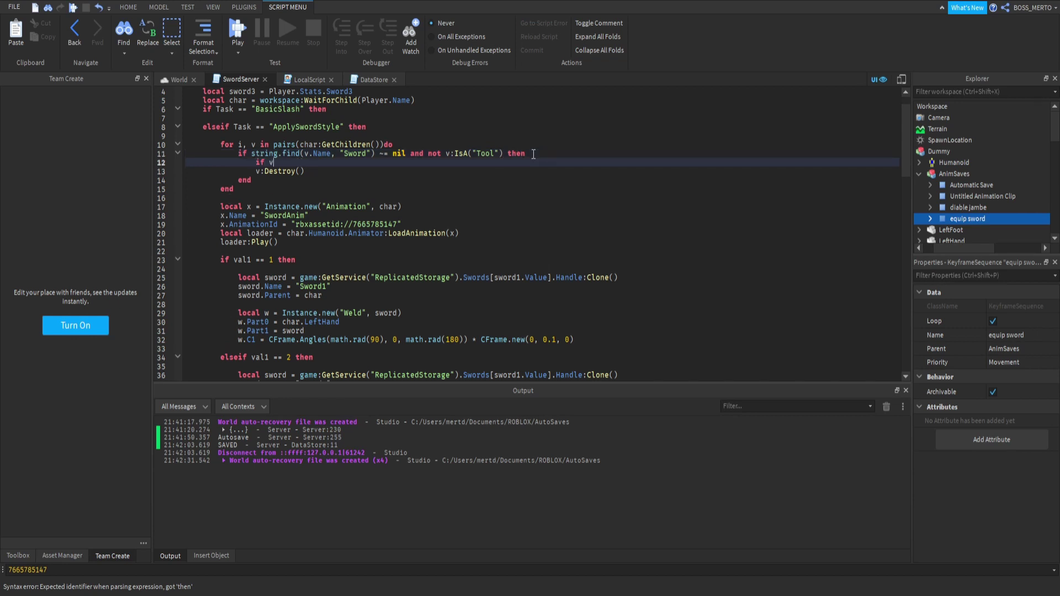
type(":I")
key("BackSpace")
key("BackSpace")
key("BackSpace")
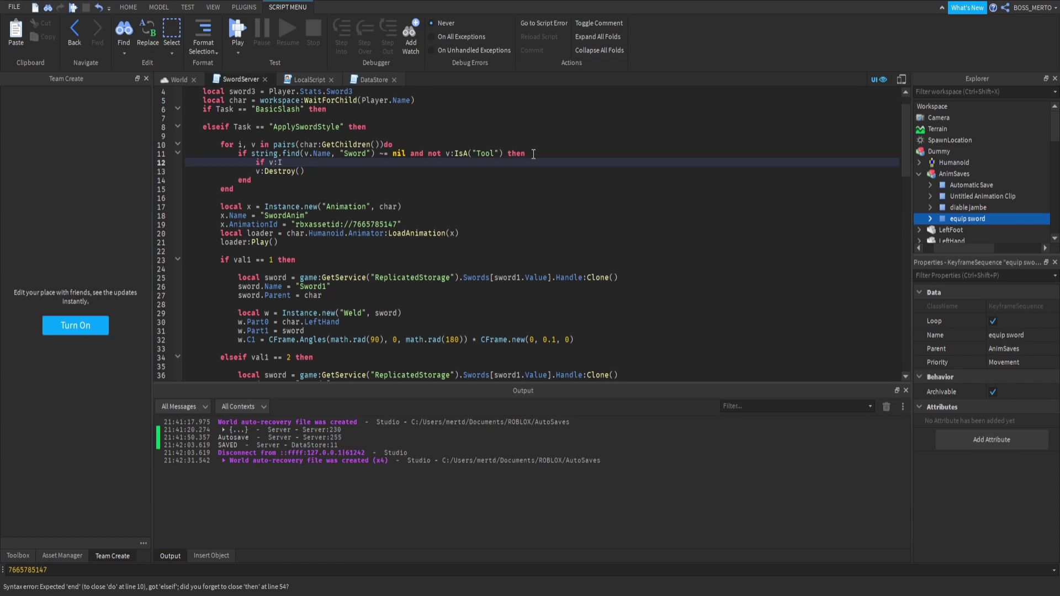
type(":IsA(\"Animation\") then")
Step: Inside the Animation check, add the loop `for i2, v2 in pairs(char.Humanoid:GetPlayingAnimationTracks())do`
key("Return")
type("fo")
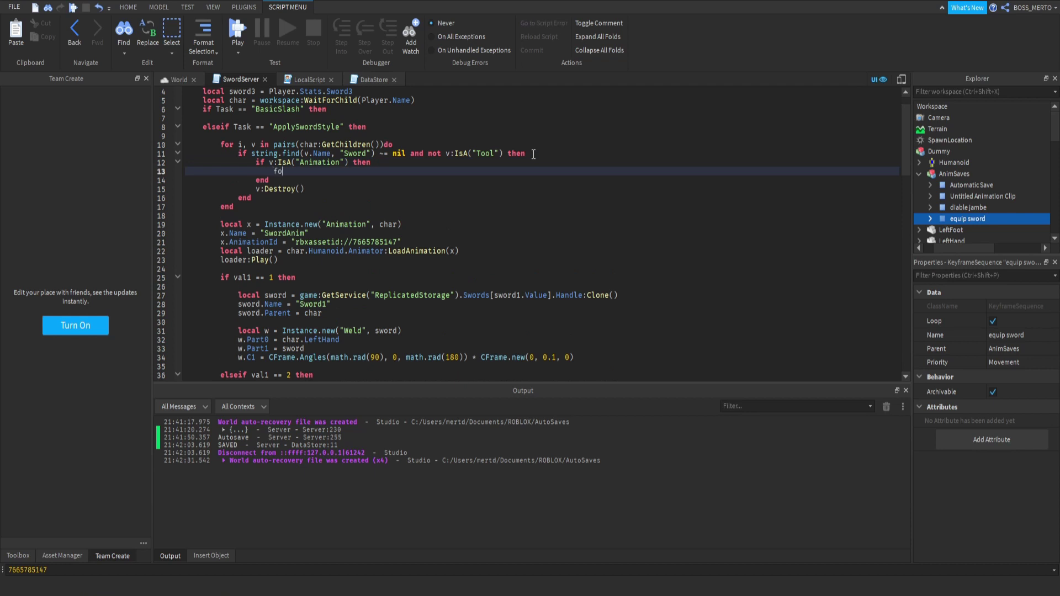
type("r i2,")
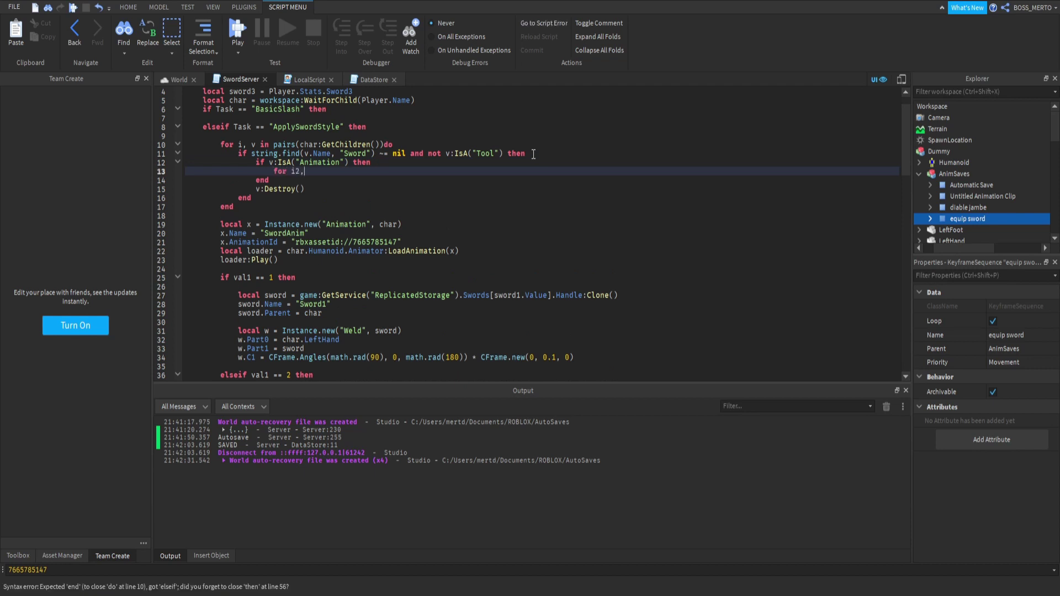
type(" v2 in pairs(char.Humanoi")
key("BackSpace")
type("GetAllPlayi")
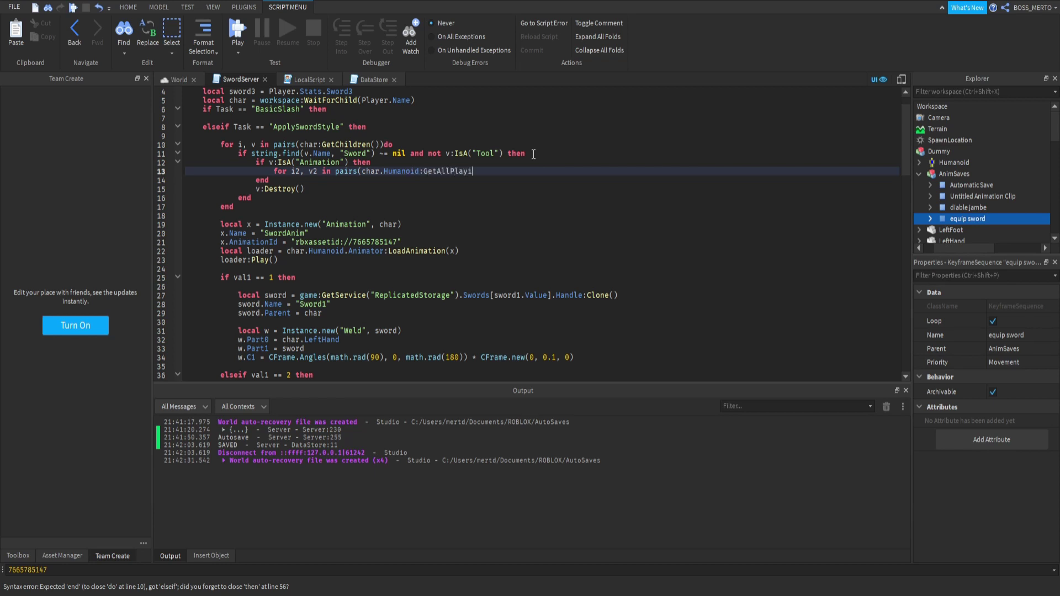
key("BackSpace")
key("BackSpace")
key("BackSpace")
key("BackSpace")
key("BackSpace")
key("BackSpace")
key("BackSpace")
key("BackSpace")
type("PlayingAnimationTracks())do")
Step: Inside the animation track loop, add `if v2.Name == v.Name then` with `v2:Stop()` as its body
key("Return")
type("if v2")
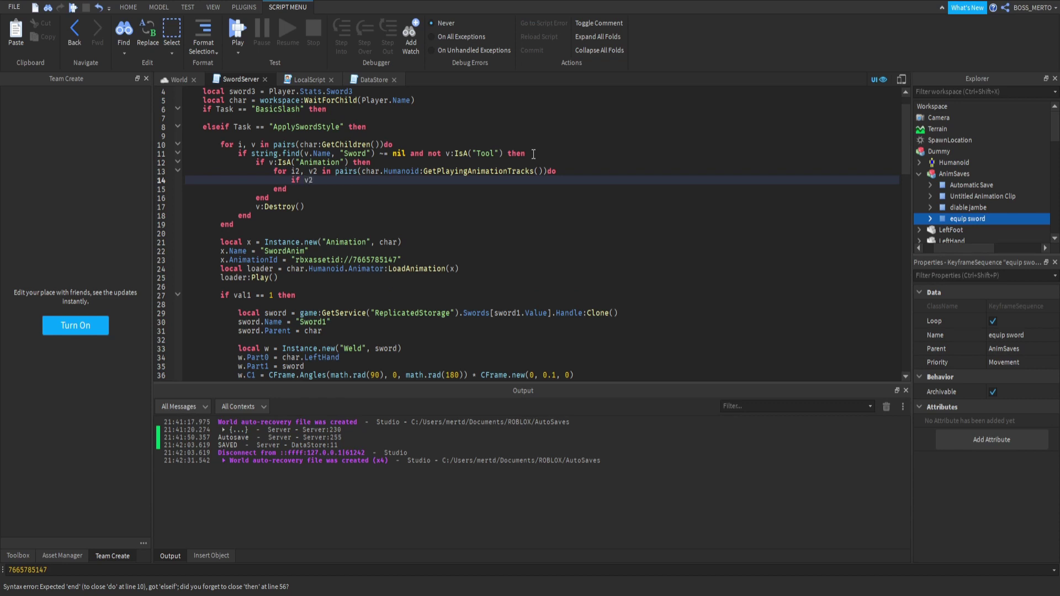
type(".Name == v.Name then")
key("Return")
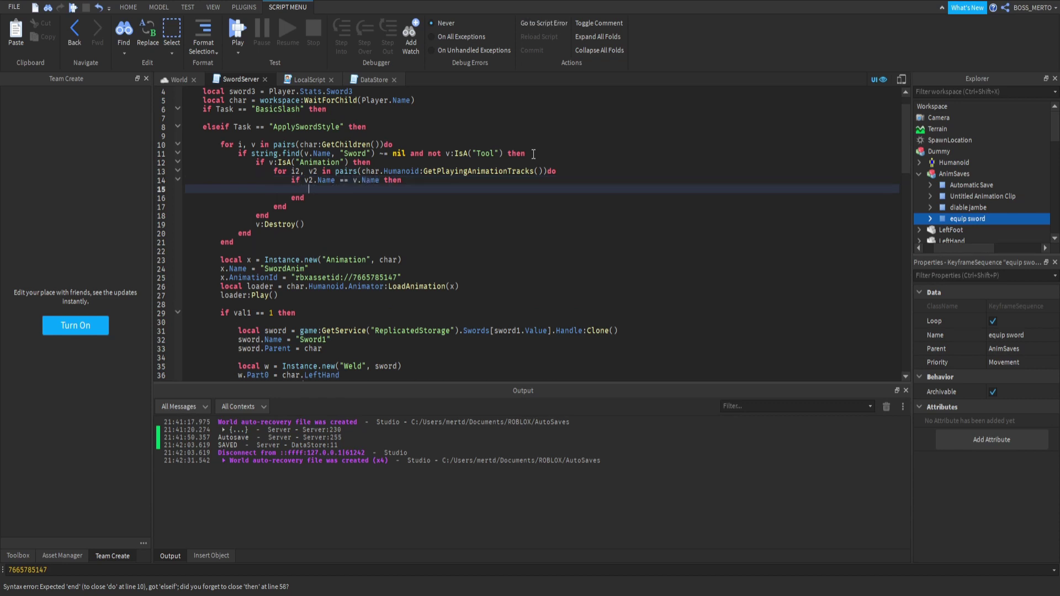
type("v2:Stop()")
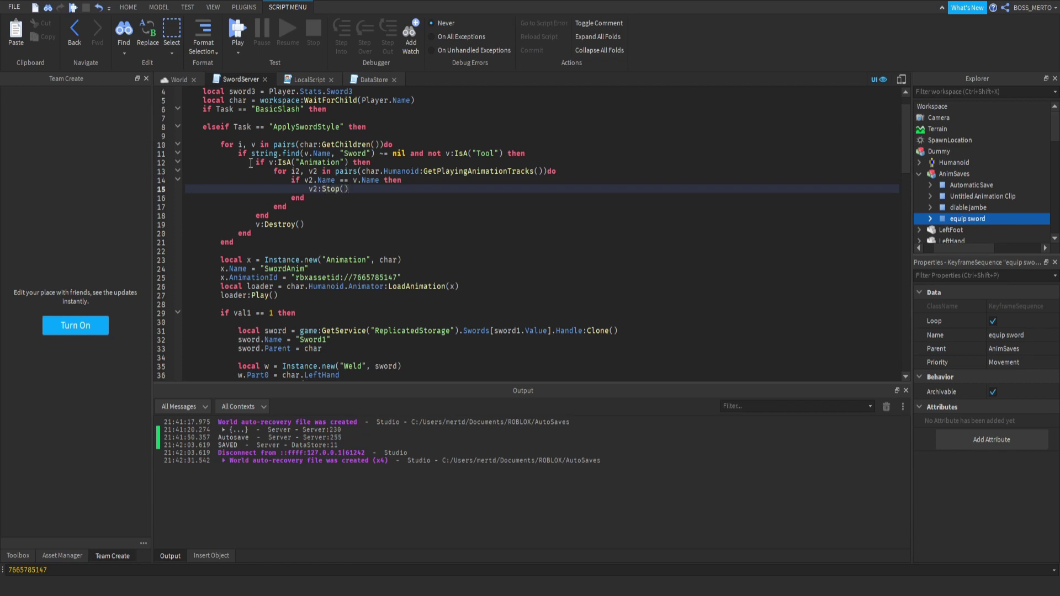
left_click_drag(244, 163, 288, 209)
left_click_drag(297, 225, 297, 231)
left_click_drag(299, 298, 222, 246)
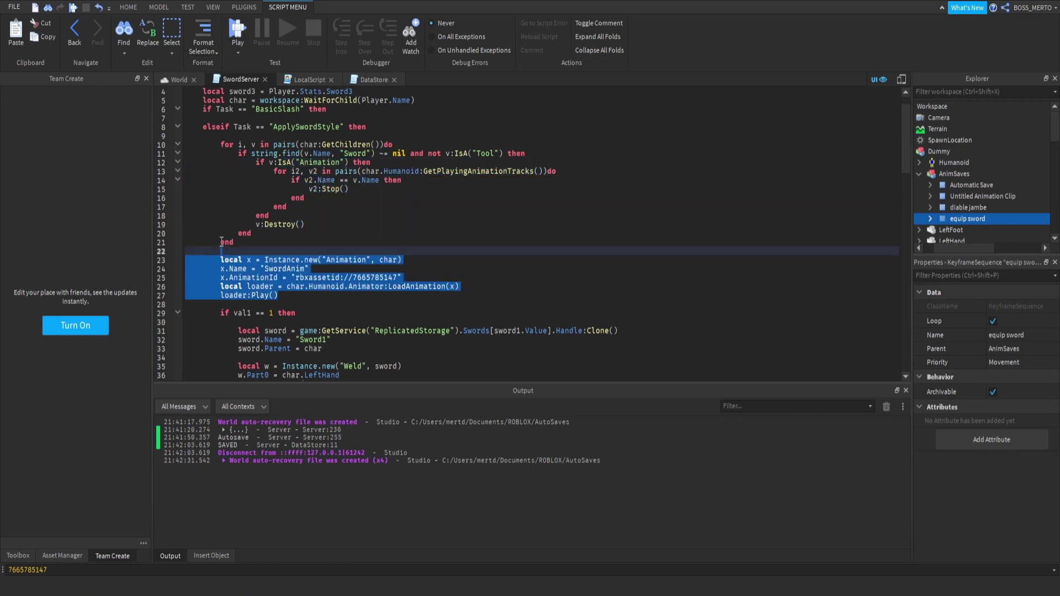
Step: Playtest the game with the Sword tool equipped, check the sword animation while moving and standing still, and end the test
left_click(233, 44)
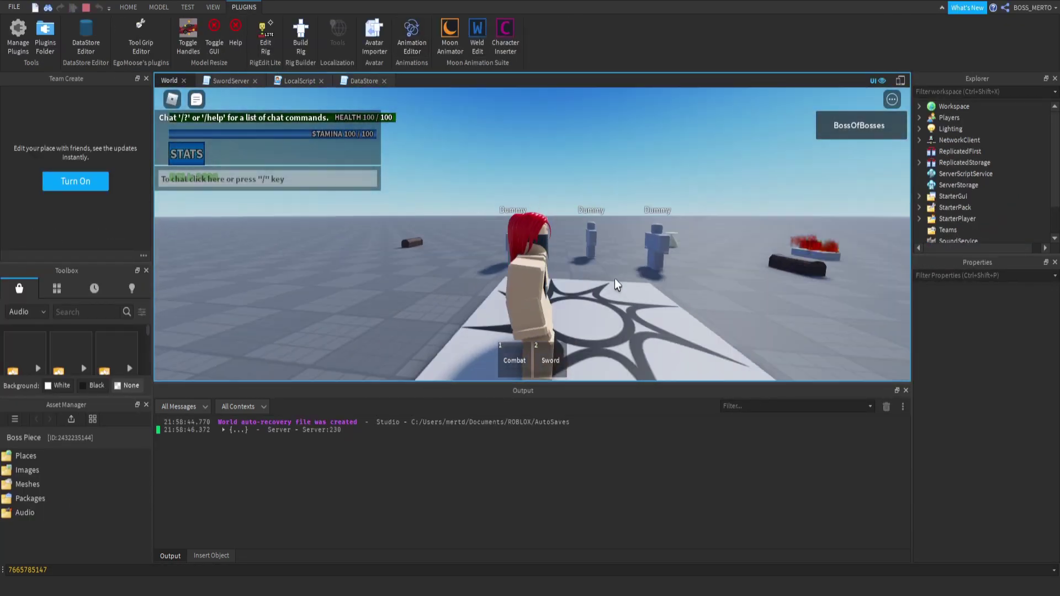
right_click_drag(615, 280, 614, 279)
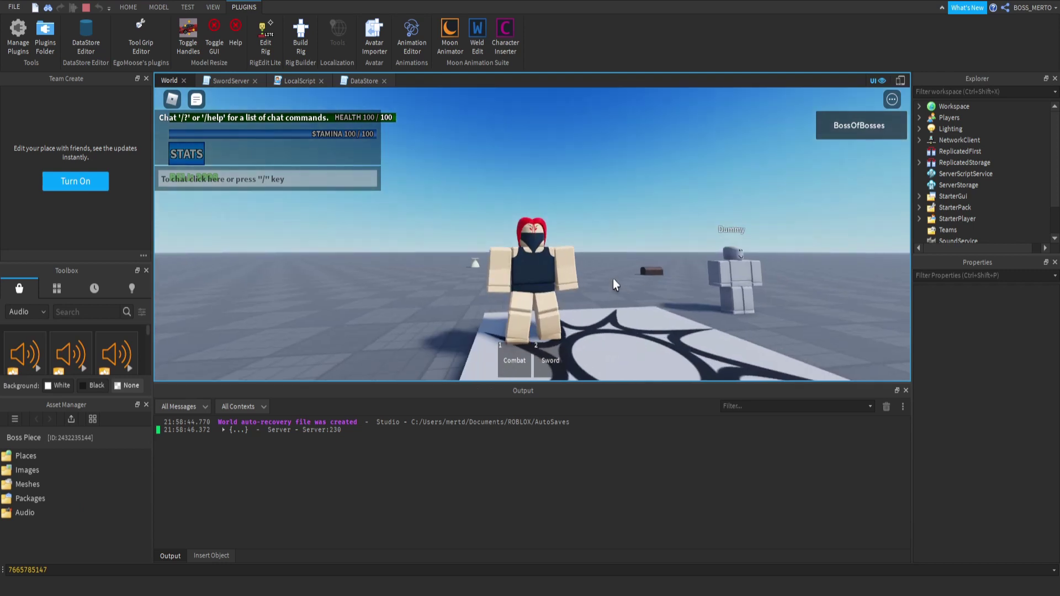
key("2")
key("s")
key("a")
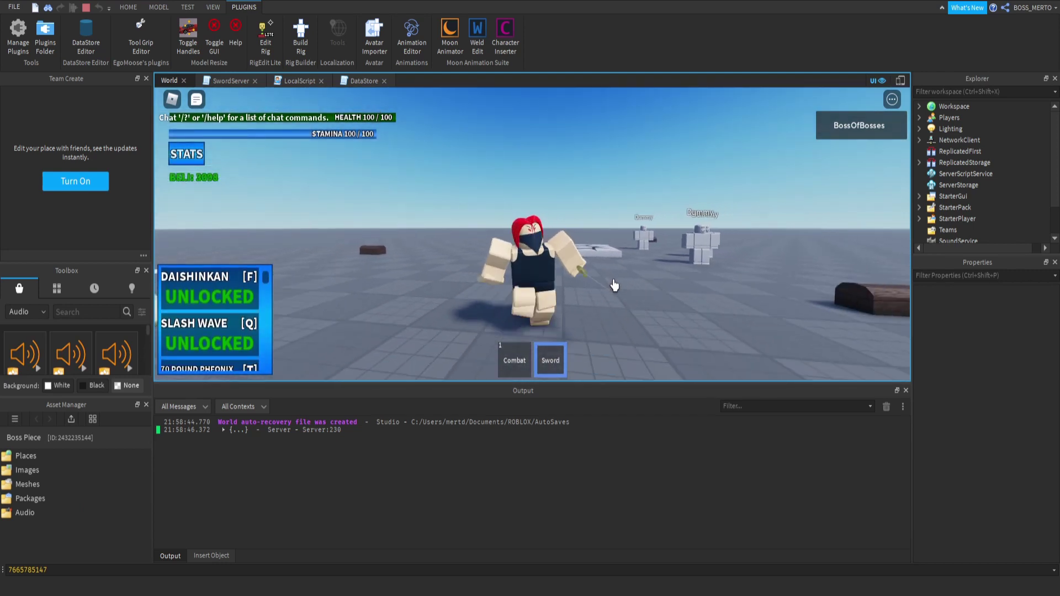
key("a")
key("s")
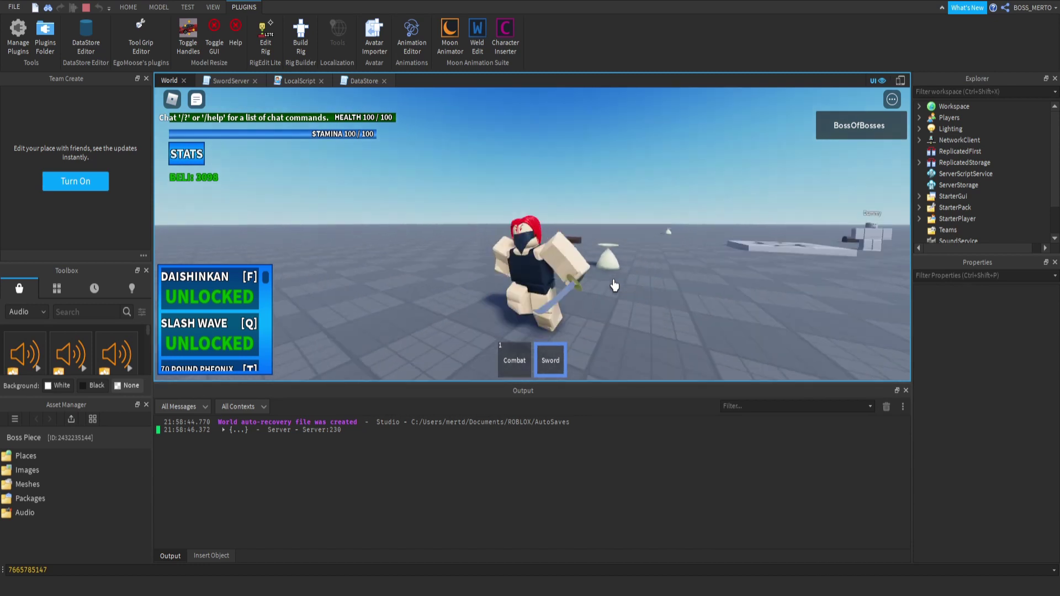
key("w")
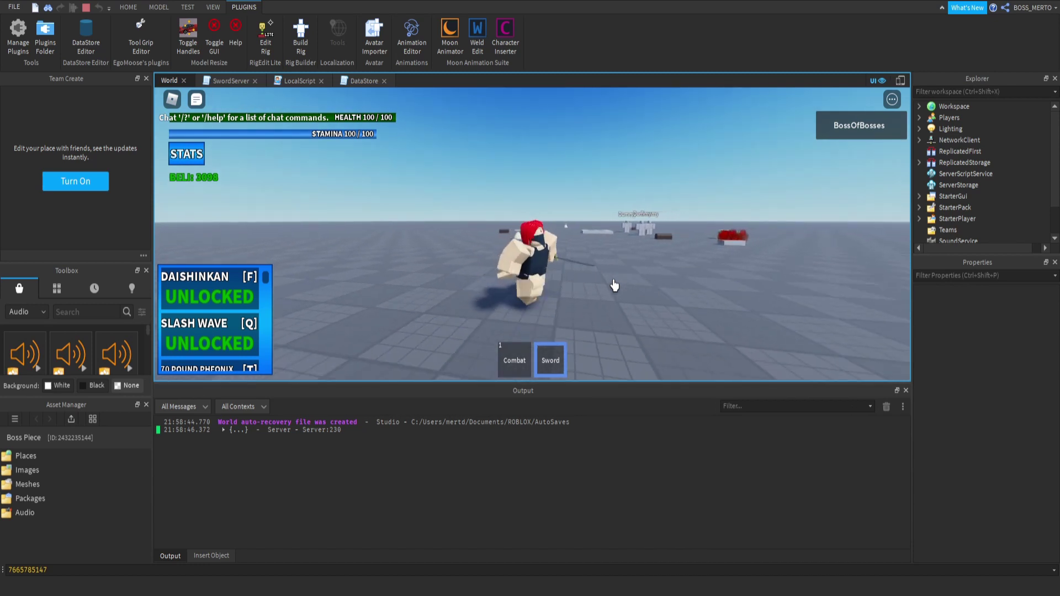
key("s")
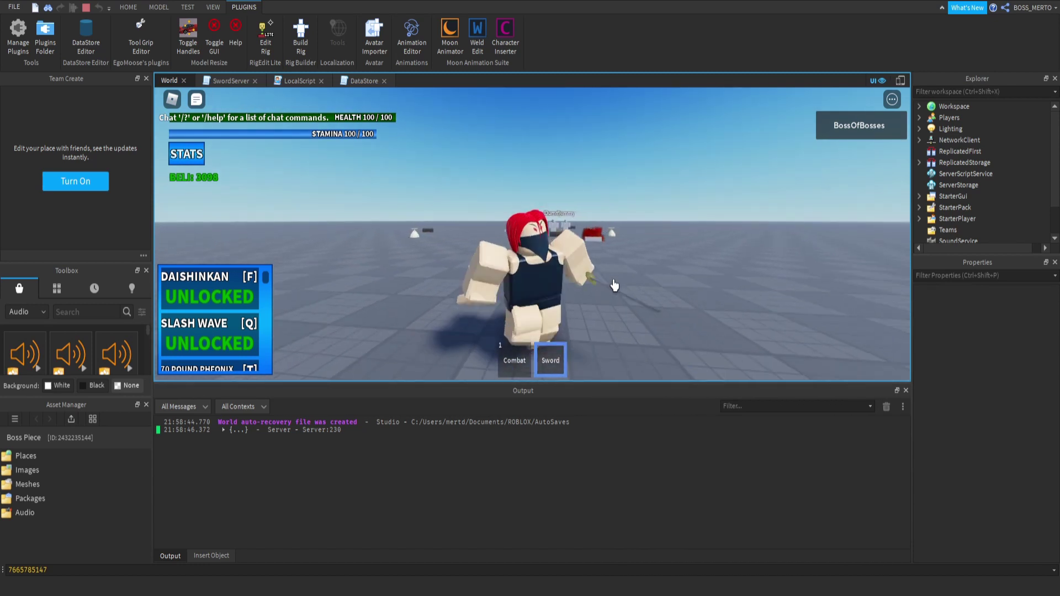
right_click_drag(615, 285, 613, 284)
scroll(613, 285, "down", 2)
scroll(613, 284, "down", 2)
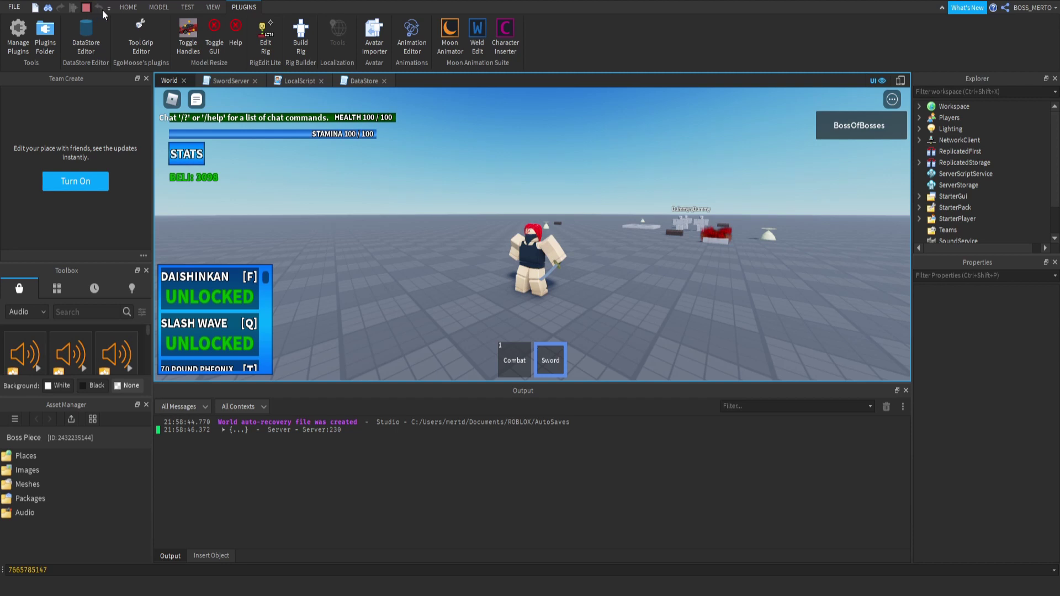
key("shift+F5")
left_click(364, 271)
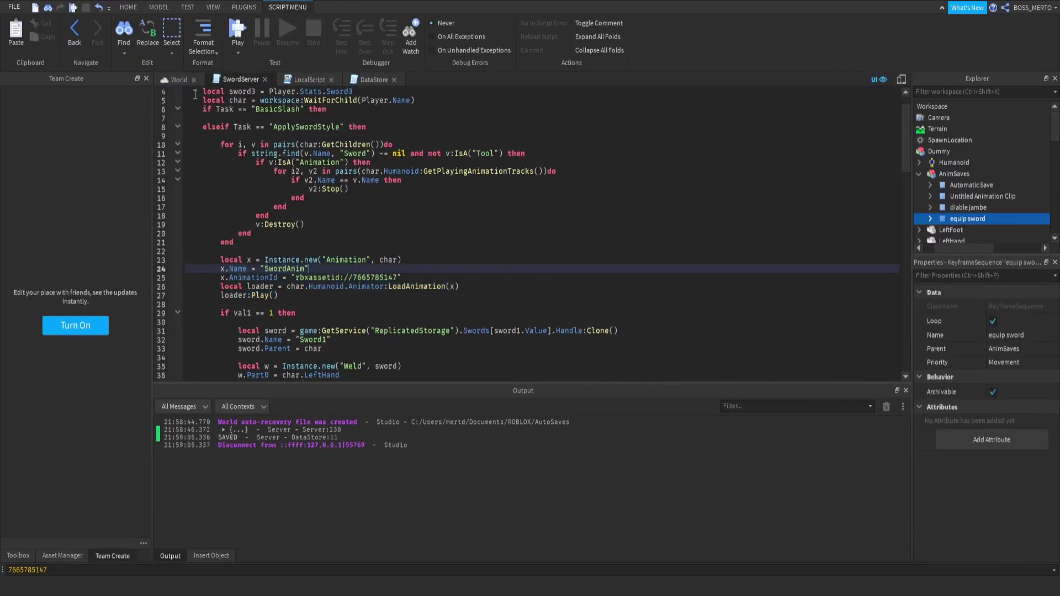
left_click_drag(220, 259, 300, 292)
key("ctrl+c")
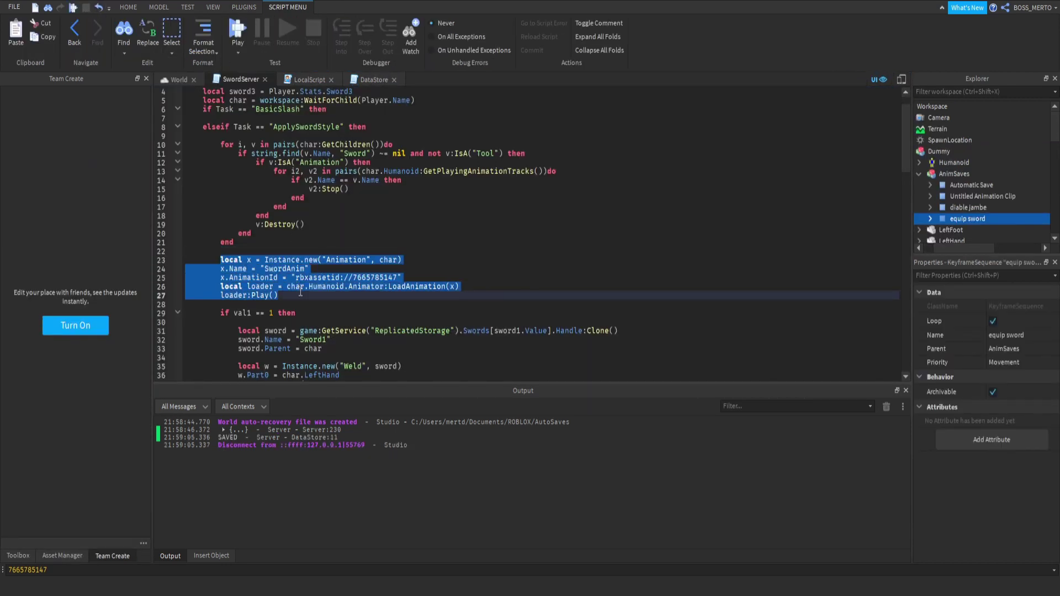
key("BackSpace")
key("BackSpace")
key("BackSpace")
key("BackSpace")
key("BackSpace")
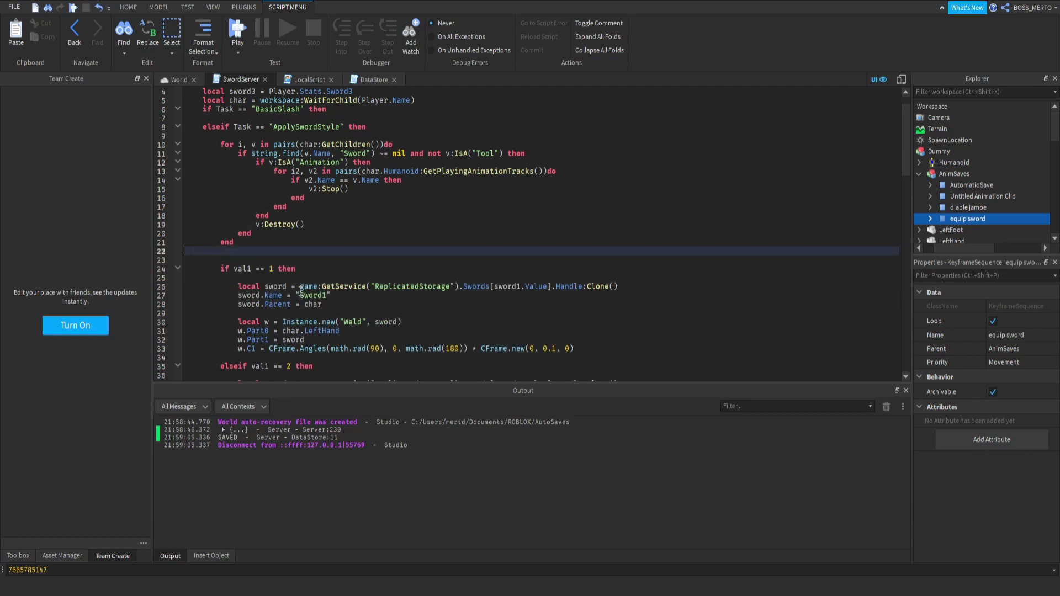
key("Down")
key("Down")
key("Down")
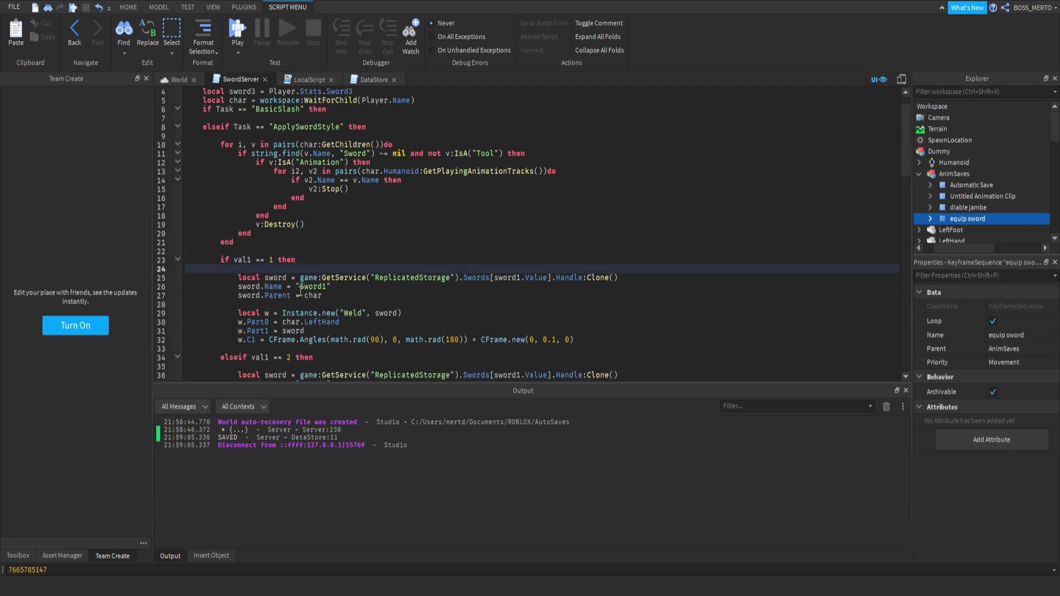
key("Return")
key("Up")
key("Return")
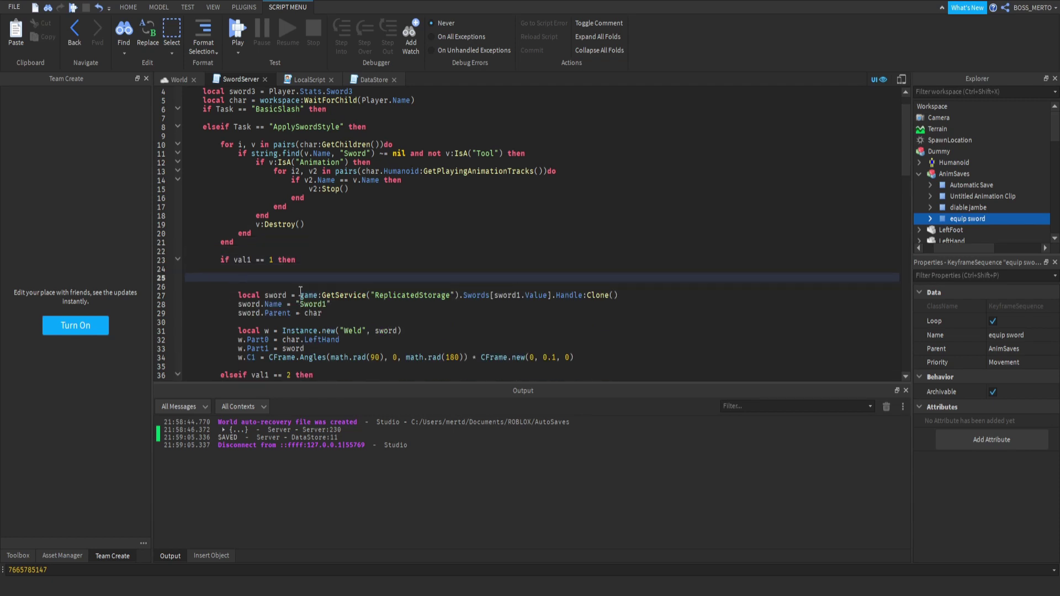
key("ctrl+z")
key("ctrl+z")
key("ctrl+z")
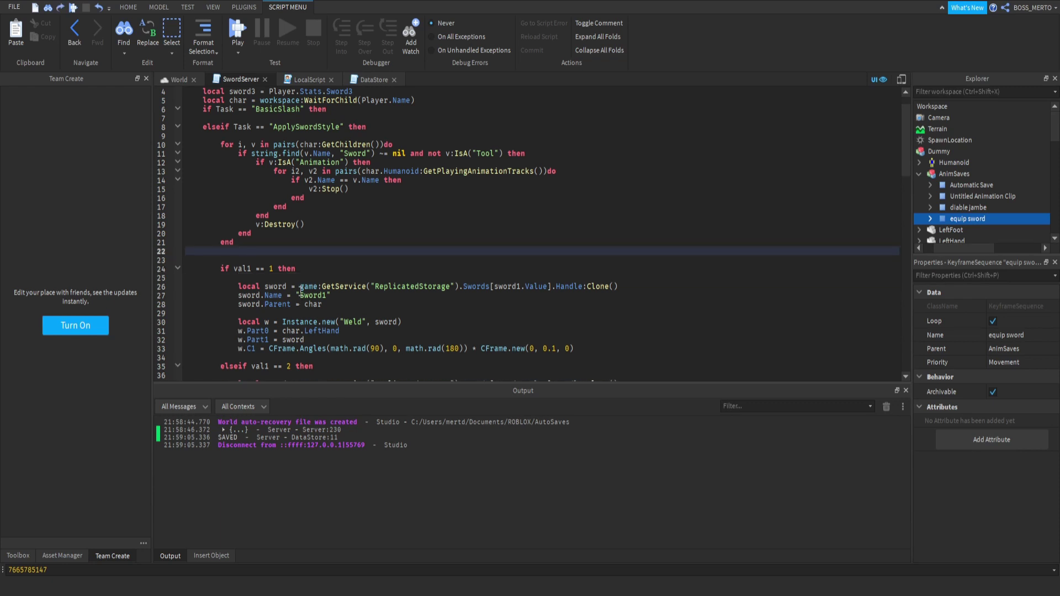
key("Return")
key("ctrl+v")
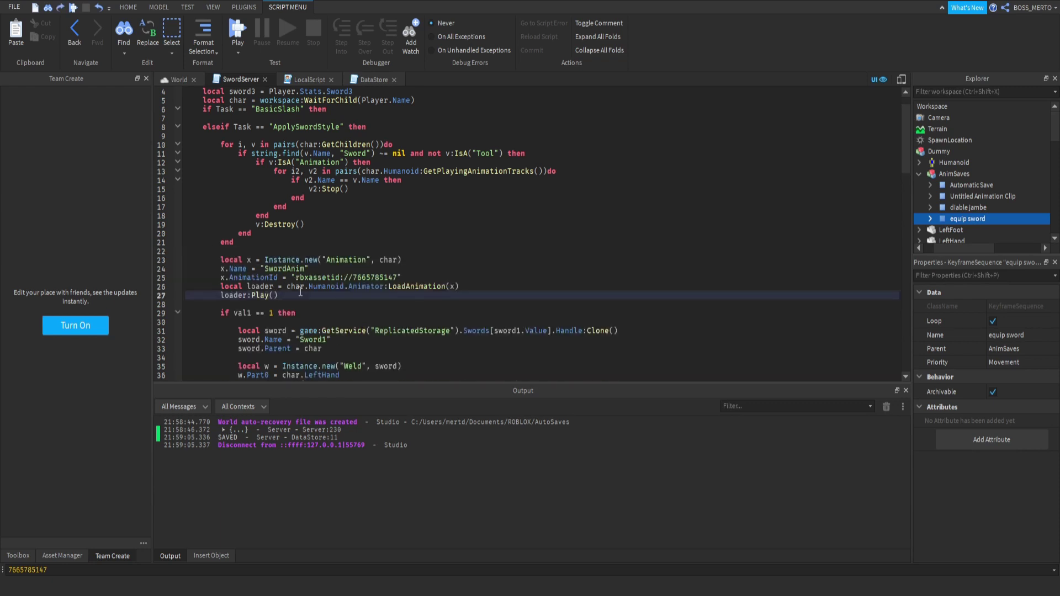
left_click_drag(221, 274, 416, 279)
key("ctrl+c")
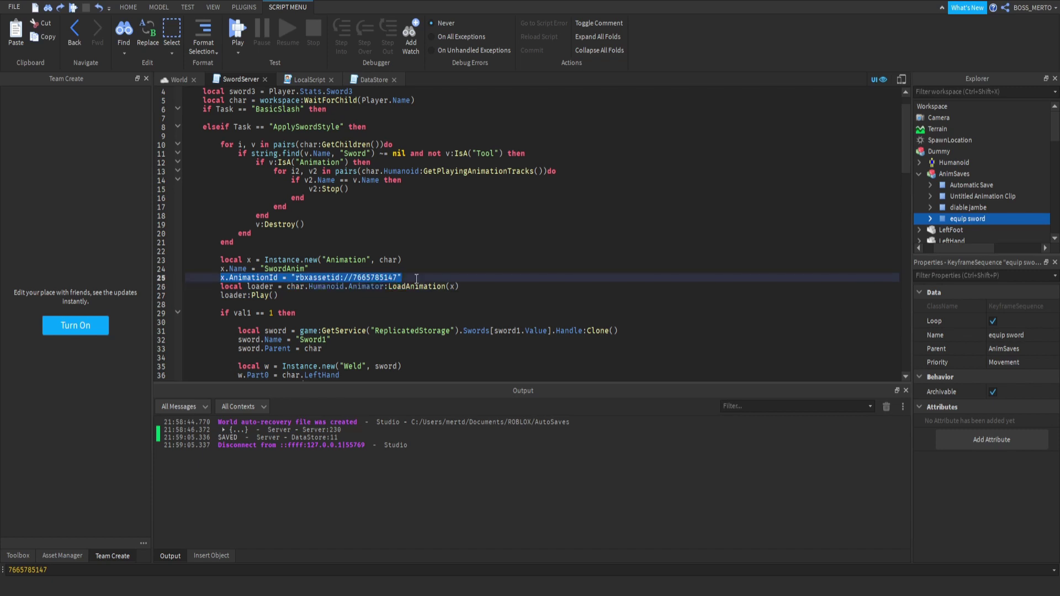
key("BackSpace")
key("BackSpace")
key("BackSpace")
key("BackSpace")
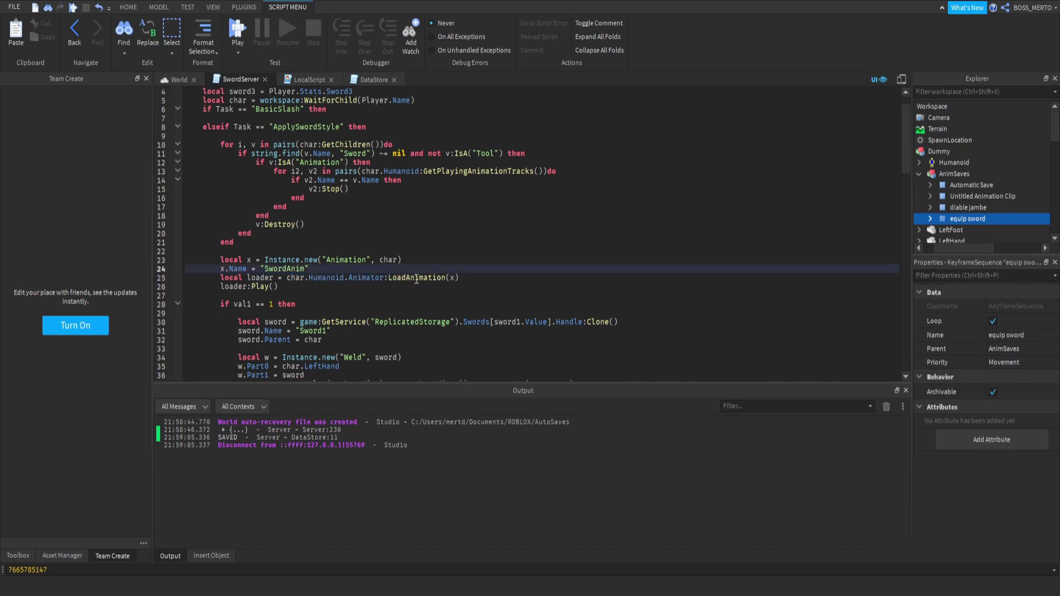
left_click(304, 304)
key("Return")
key("Return")
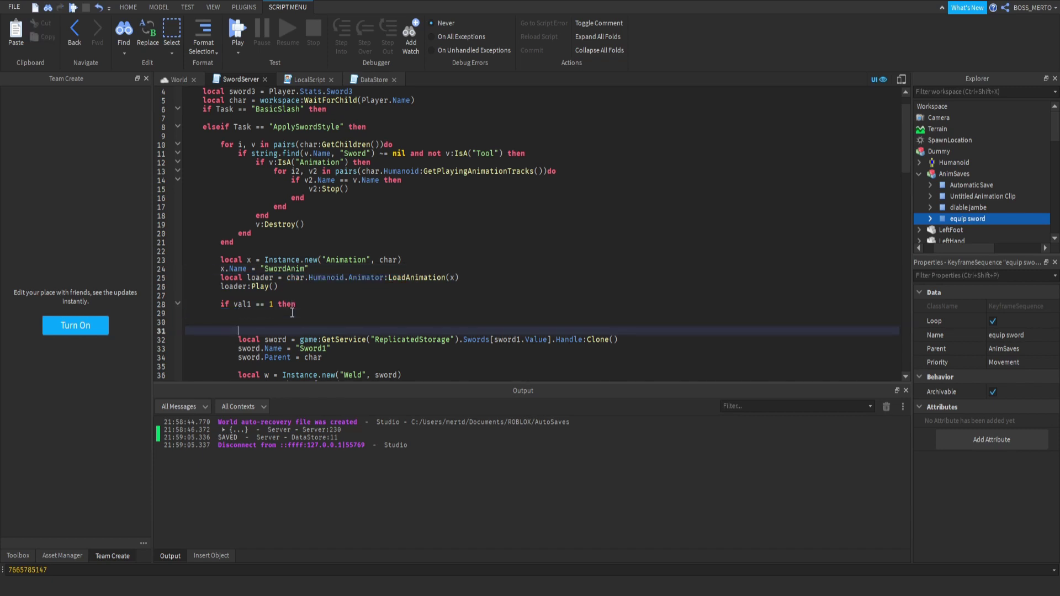
key("ctrl+v")
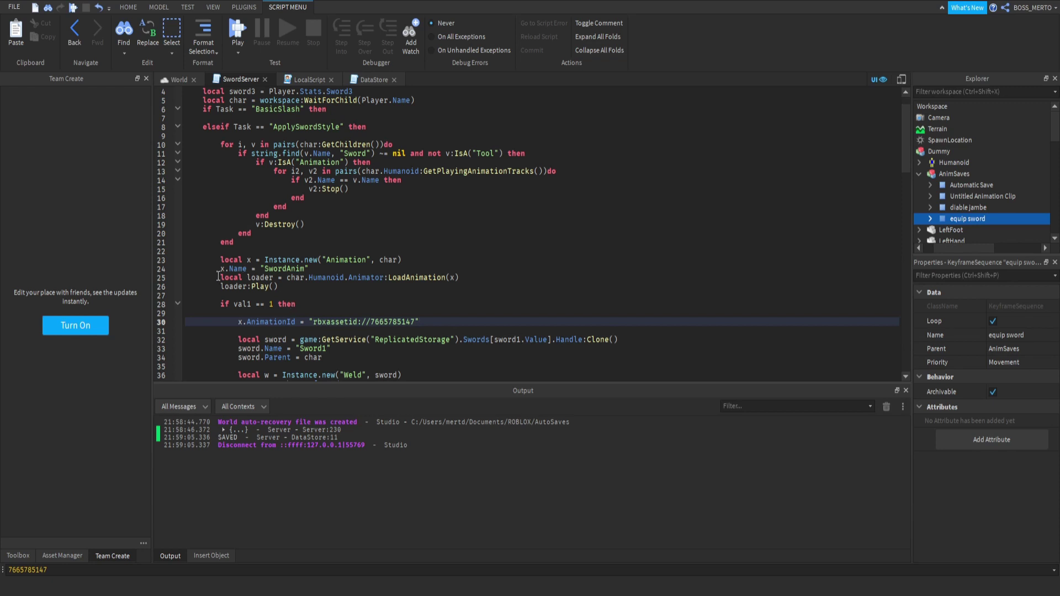
Step: Move the `local loader` and `loader:Play()` lines below the end of the val1 conditions, just above `elseif Task == "UnequipSword" then`
left_click_drag(220, 277, 292, 290)
key("ctrl+c")
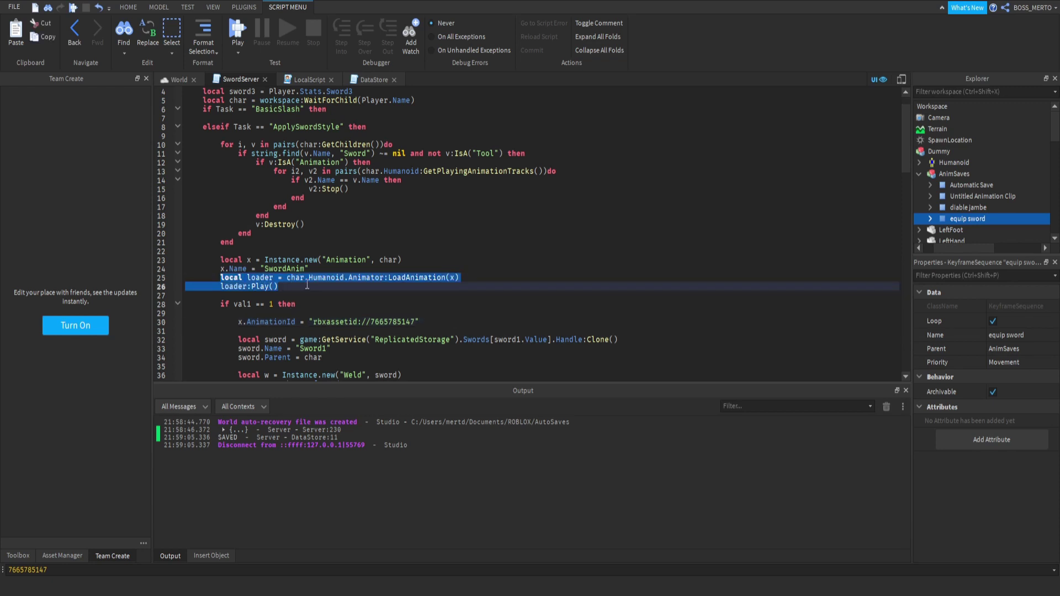
key("BackSpace")
key("BackSpace")
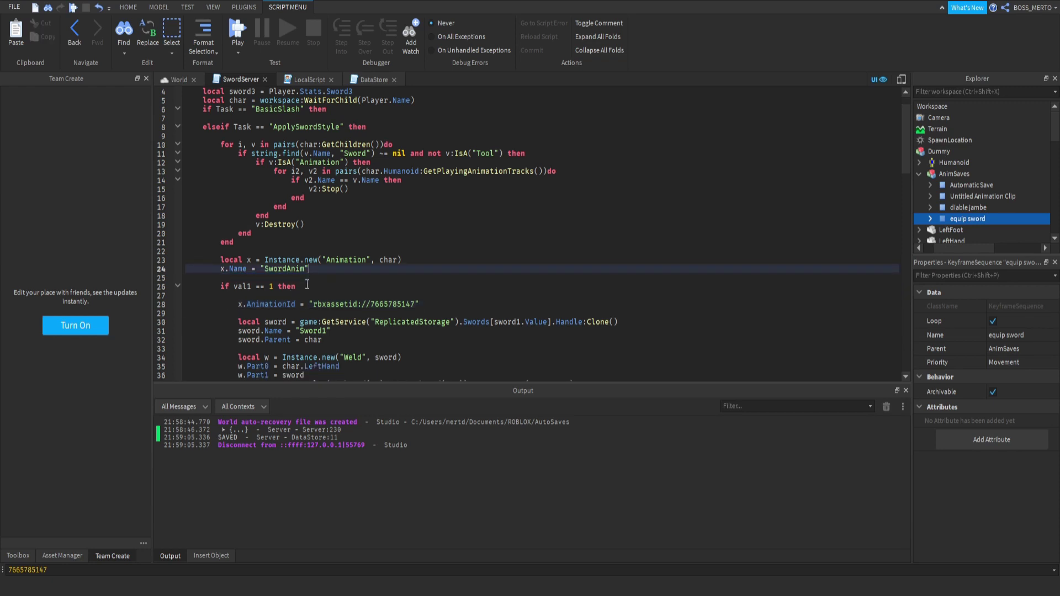
scroll(306, 284, "down", 20)
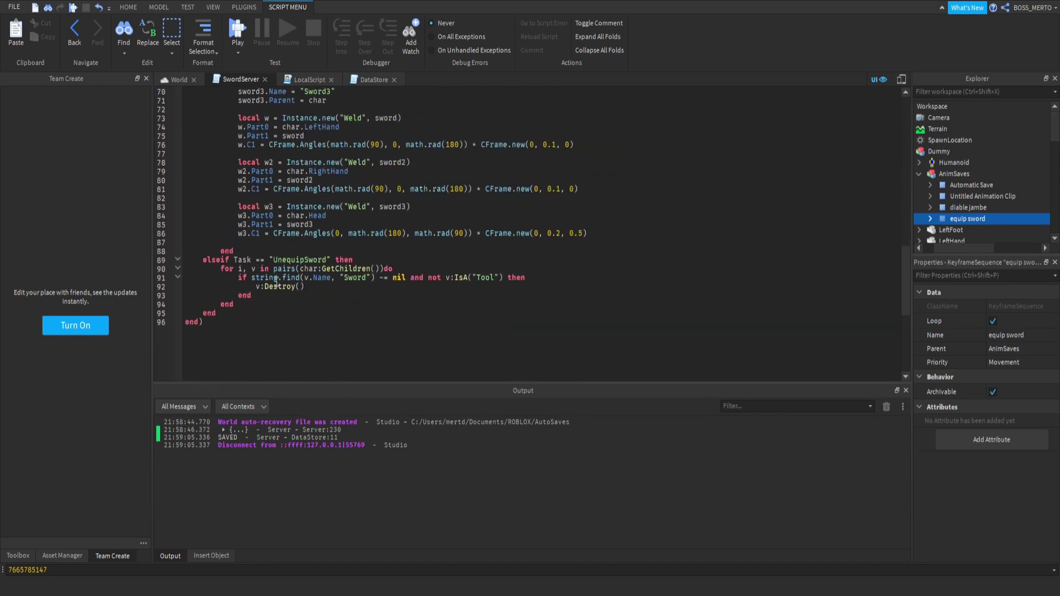
left_click(249, 251)
key("Return")
key("Return")
key("ctrl+v")
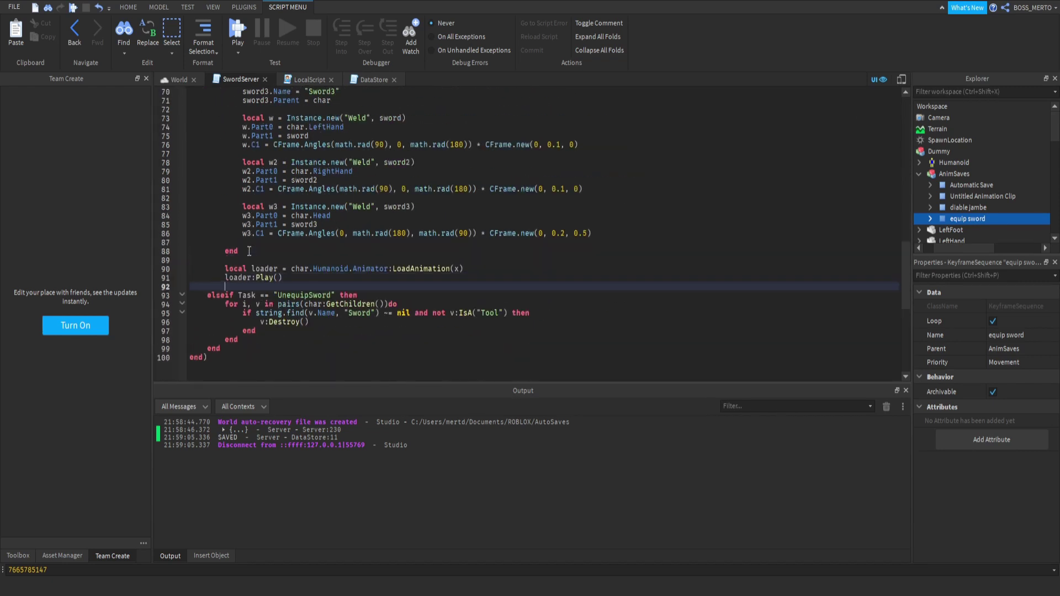
Step: Review the sword cleanup loop under "ApplySwordStyle", examining how it iterates over char's children, matches "Sword" names and checks for Animation instances
scroll(249, 251, "up", 20)
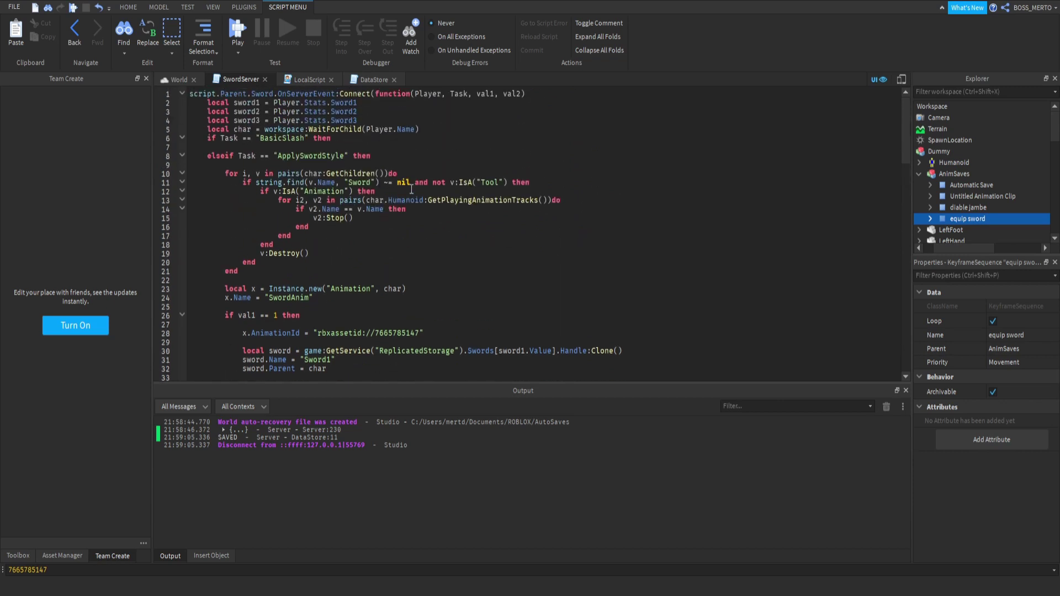
left_click(402, 183)
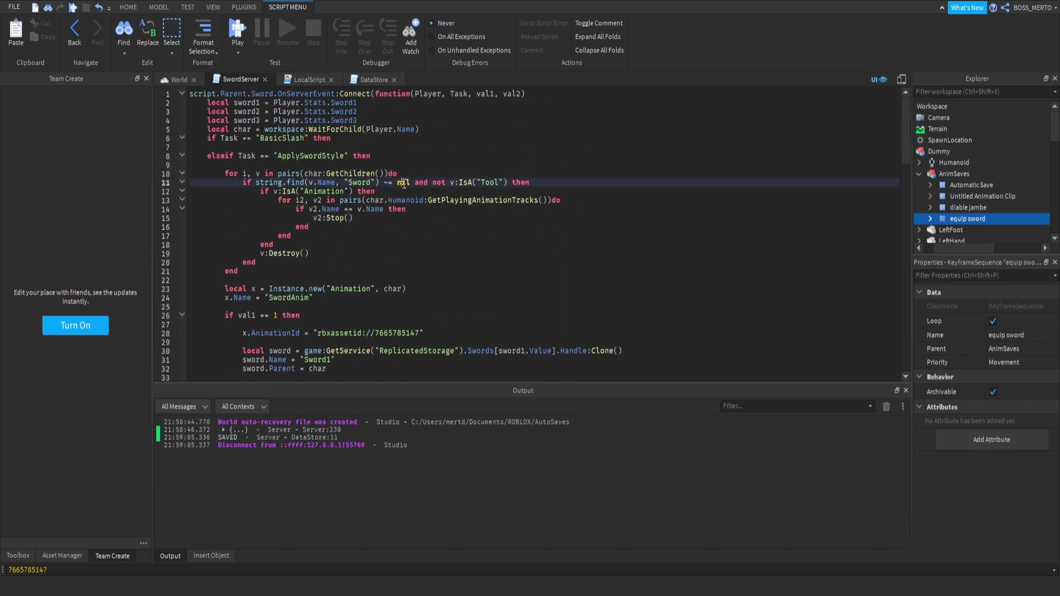
left_click_drag(246, 174, 371, 182)
left_click(371, 183)
left_click_drag(225, 174, 384, 179)
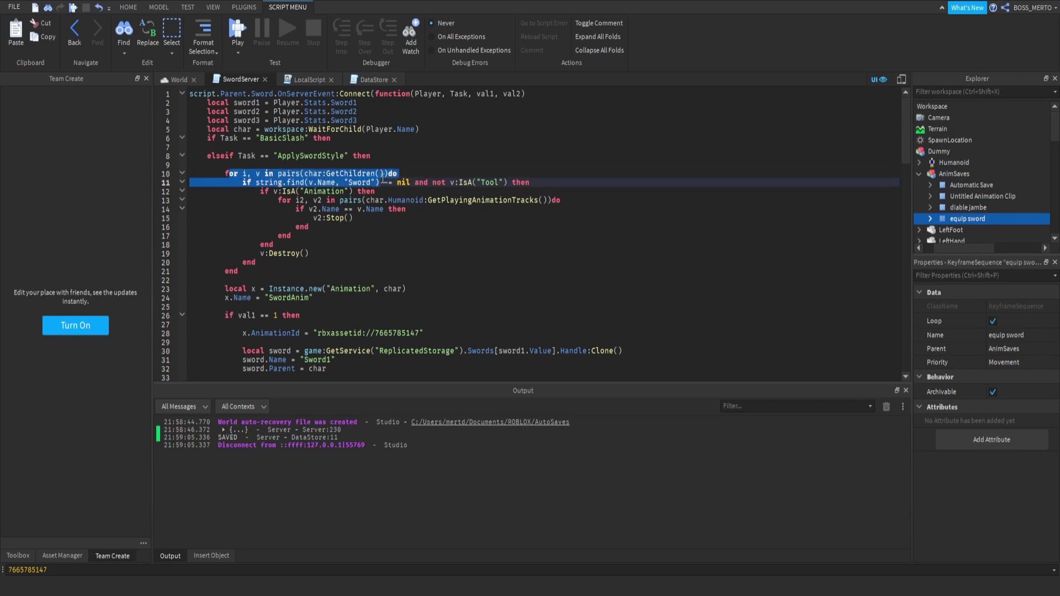
left_click(384, 179)
left_click_drag(226, 175, 446, 176)
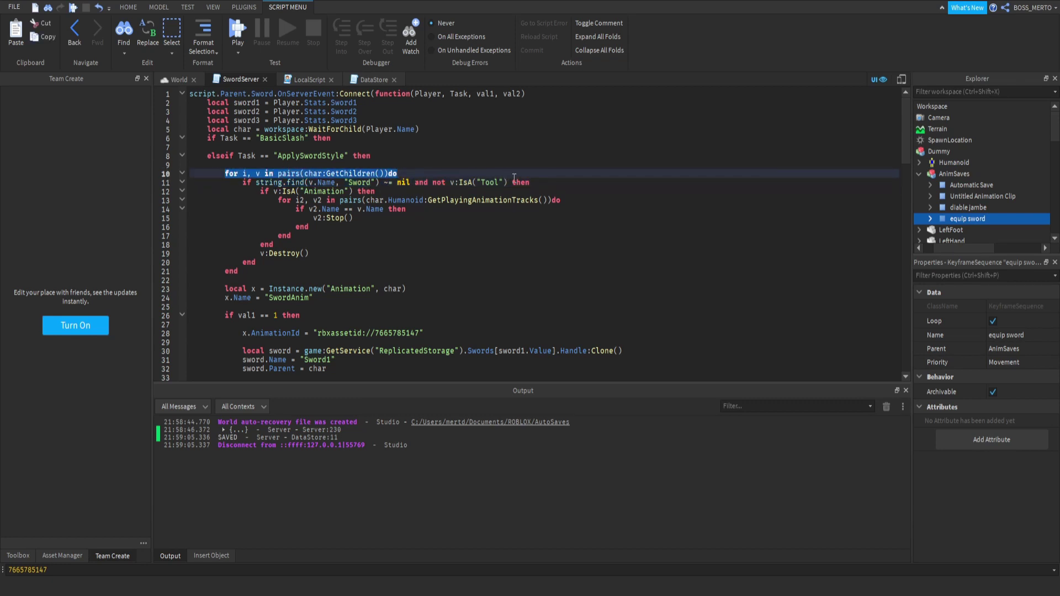
left_click_drag(514, 178, 552, 174)
left_click(364, 195)
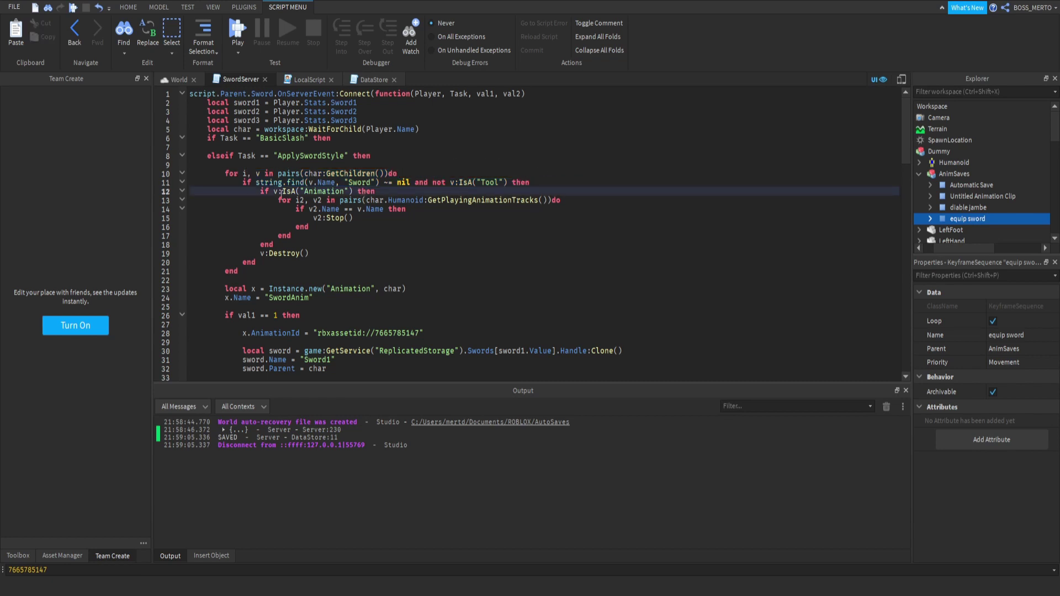
left_click_drag(260, 191, 384, 190)
left_click(352, 191)
left_click(250, 173)
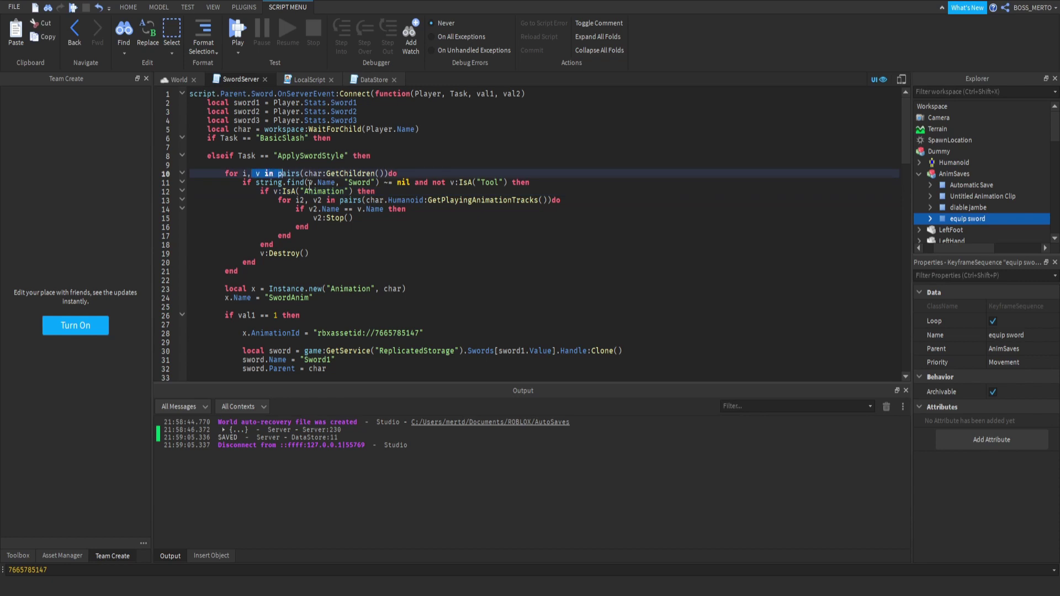
Step: Review how the "Sword" name match in the cleanup loop relates to the "SwordAnim" name and the Animation type check
left_click(345, 182)
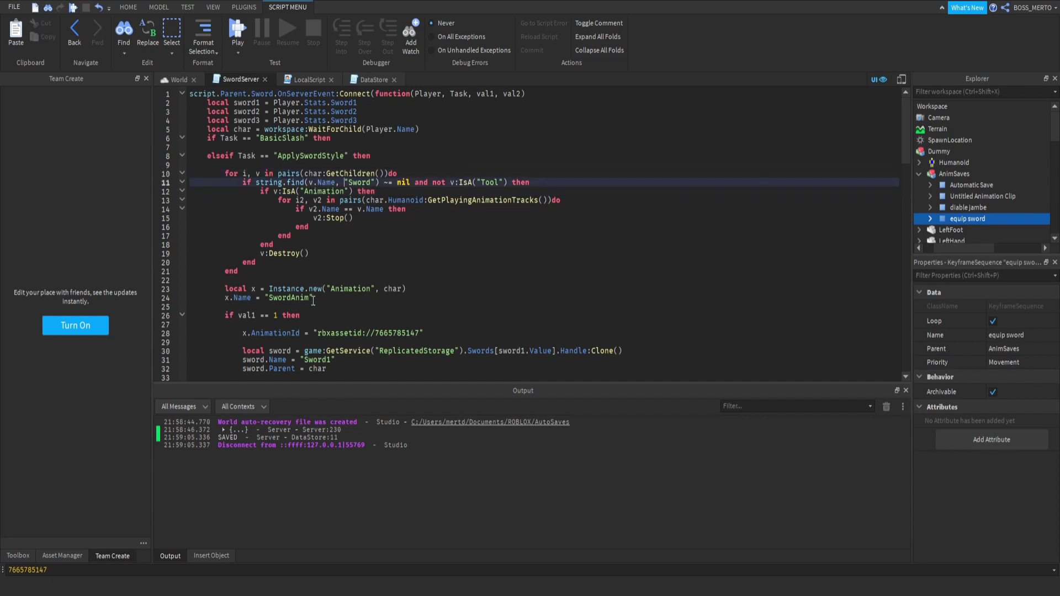
double_click(290, 297)
left_click(277, 293)
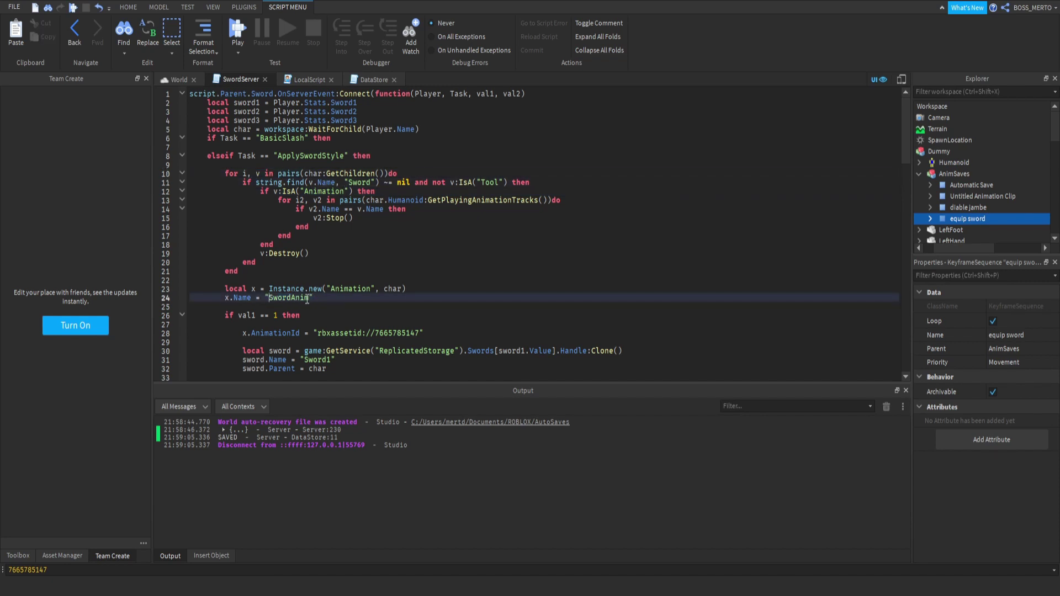
left_click_drag(292, 298, 271, 301)
left_click(271, 301)
left_click(333, 183)
left_click(266, 192)
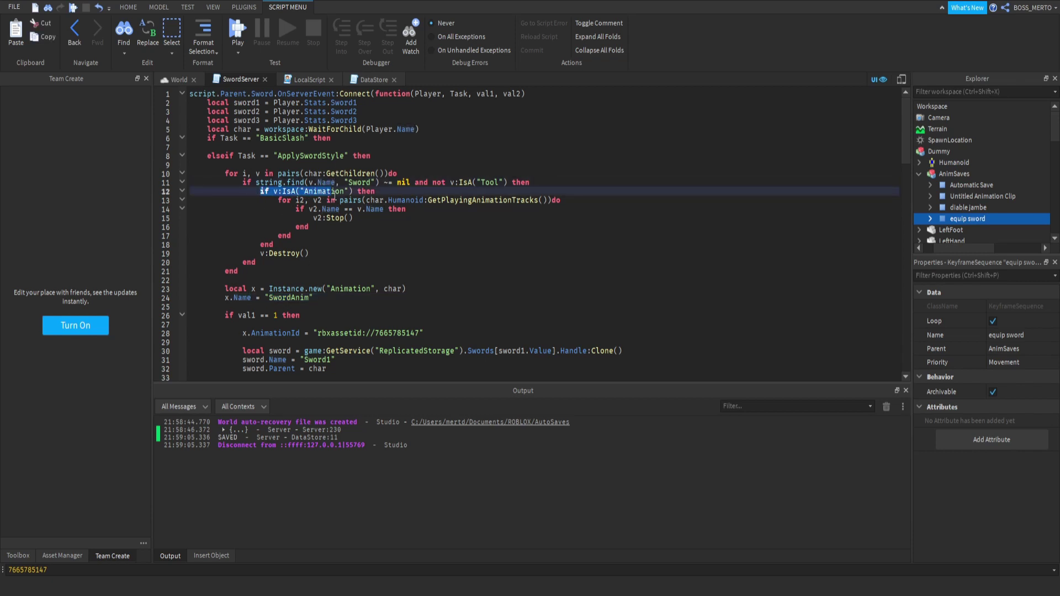
Step: Examine the nested loop over char.Humanoid:GetPlayingAnimationTracks() and its comparison of v2.Name with v.Name
left_click(298, 200)
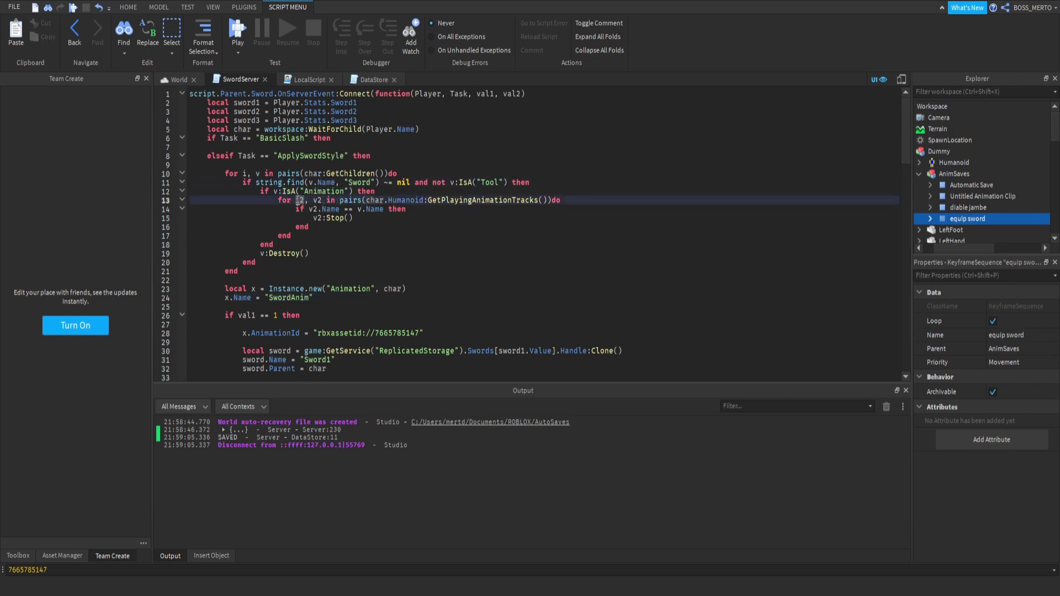
left_click_drag(253, 254, 309, 254)
left_click_drag(278, 200, 565, 200)
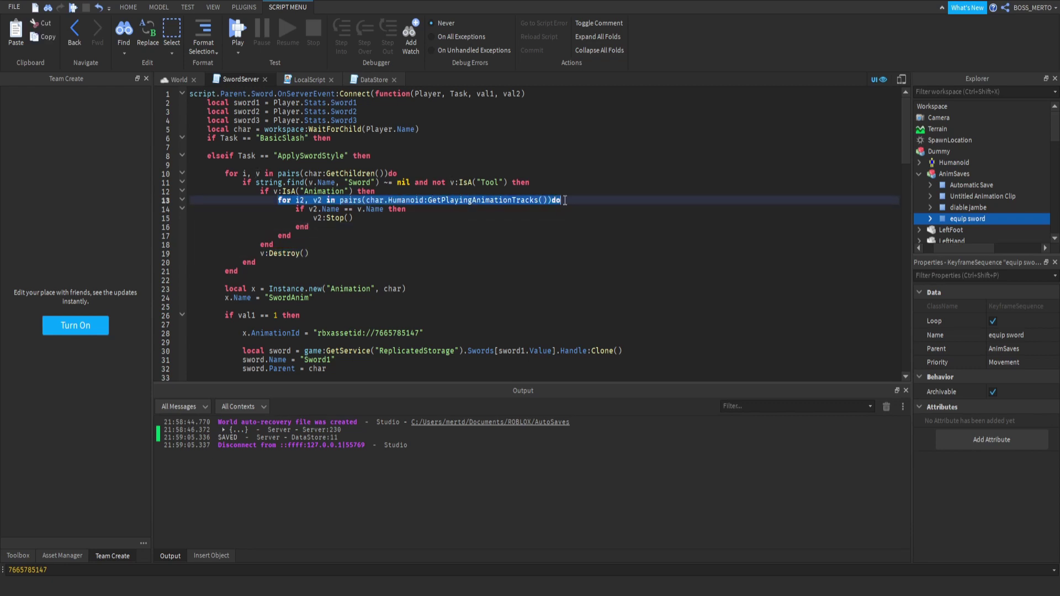
left_click(429, 200)
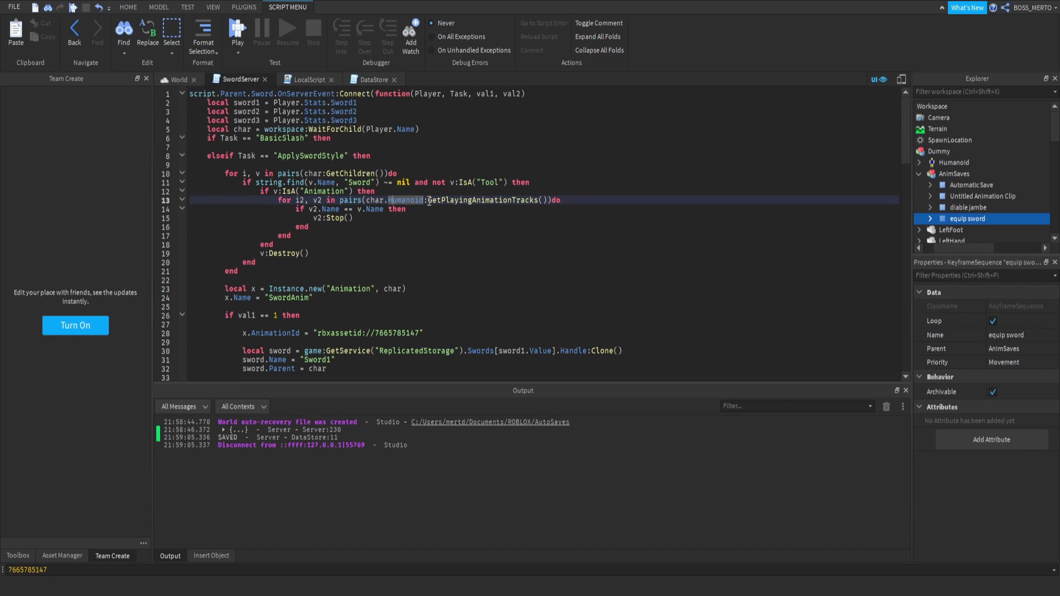
double_click(429, 201)
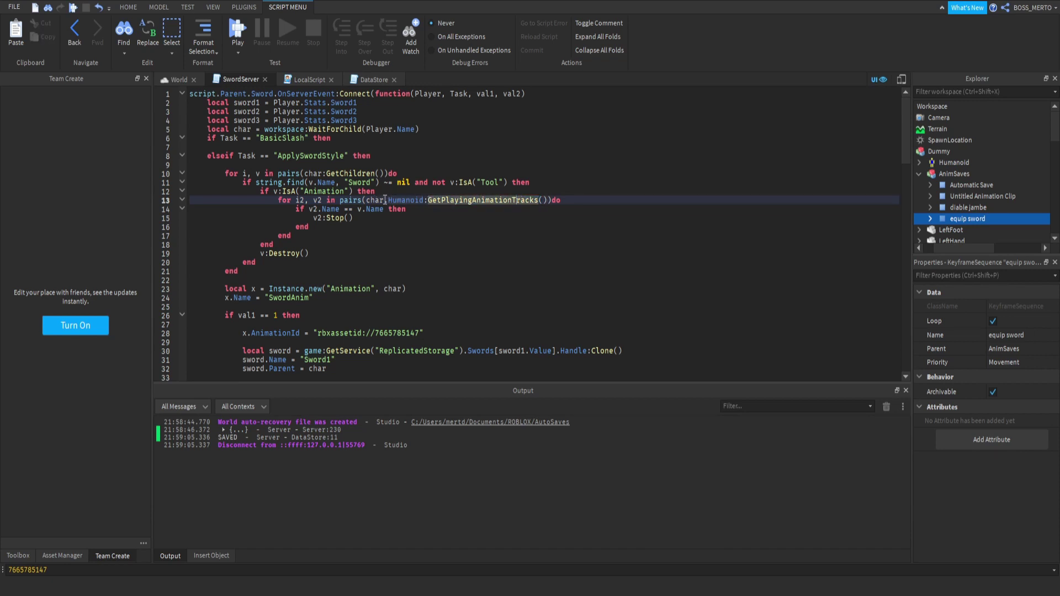
left_click_drag(366, 200, 549, 200)
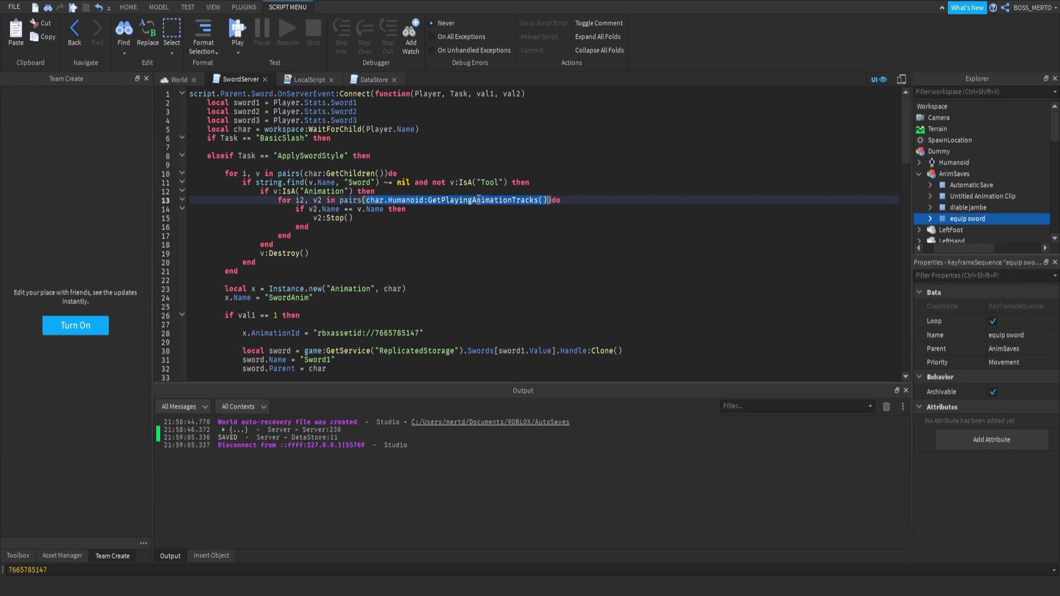
left_click(411, 202)
left_click_drag(426, 202, 547, 197)
left_click(546, 194)
left_click_drag(293, 208, 410, 207)
left_click(410, 207)
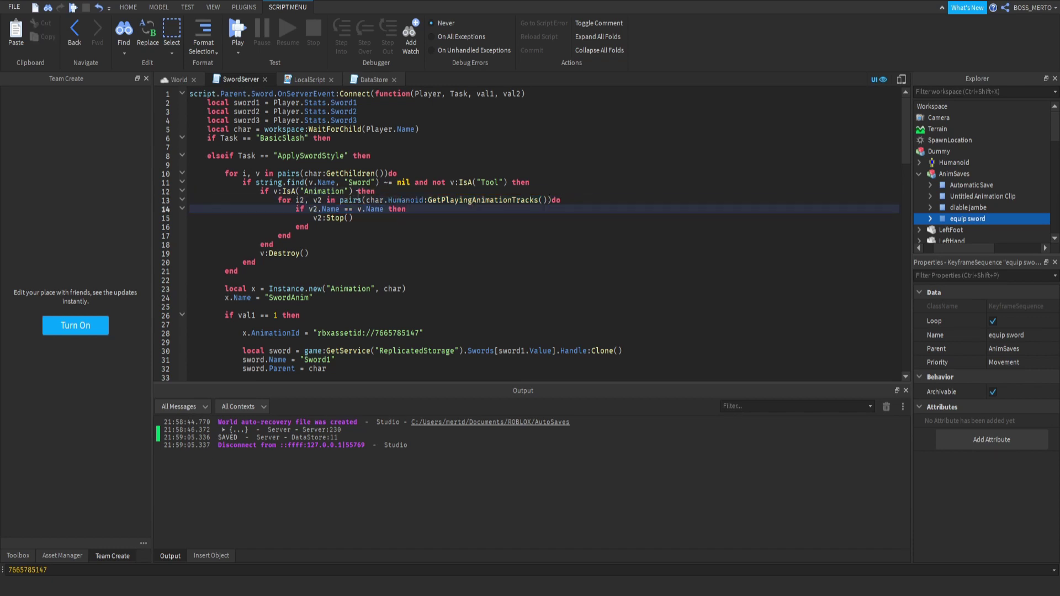
double_click(427, 200)
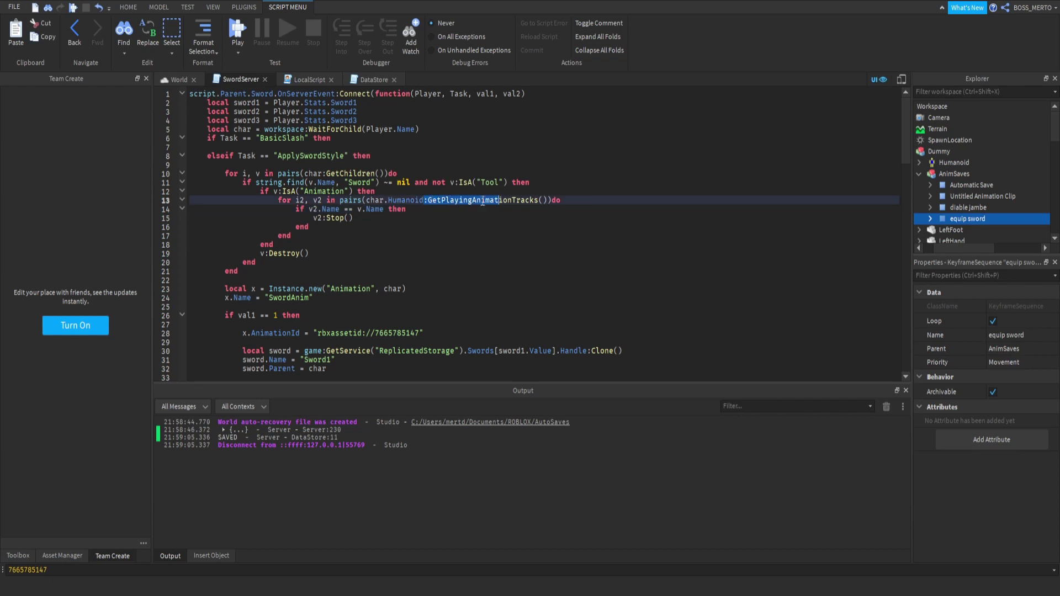
left_click_drag(425, 200, 548, 200)
left_click_drag(309, 209, 382, 211)
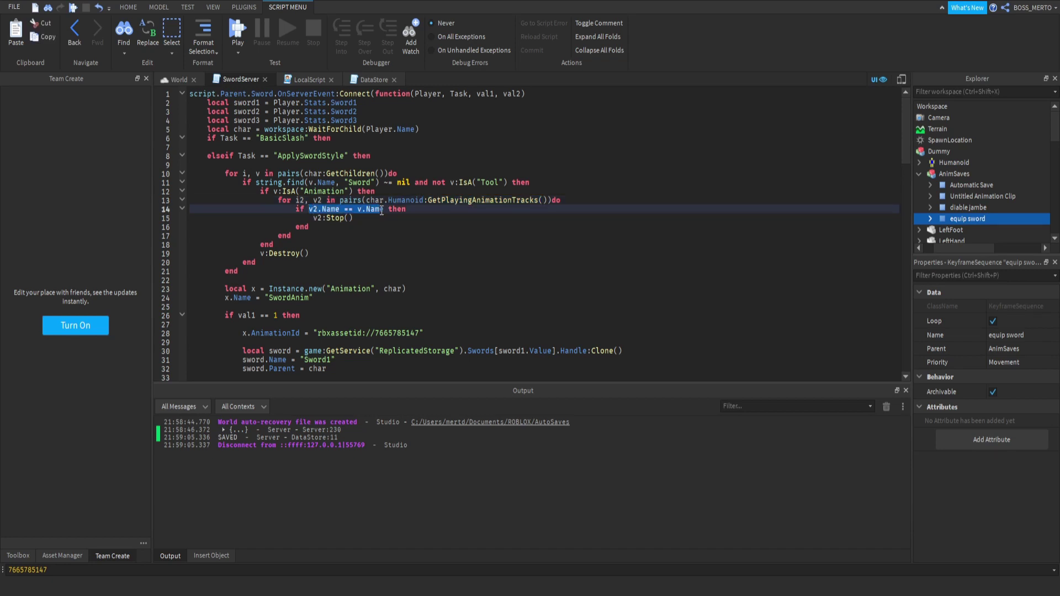
mouse_move(296, 210)
left_mouse_down()
mouse_move(404, 209)
mouse_move(305, 211)
left_mouse_up()
Step: Trace the cleanup branch from the v:IsA("Animation") check through v2:Stop() to v:Destroy()
left_click_drag(353, 192, 274, 194)
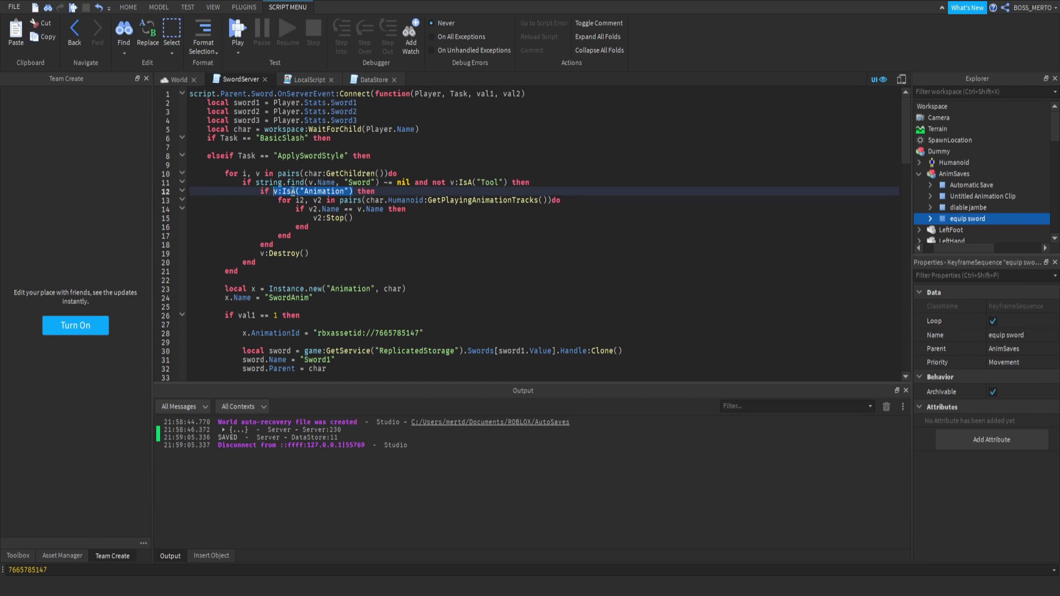
left_click_drag(376, 185, 346, 185)
left_click(359, 210)
mouse_move(303, 211)
left_mouse_down()
mouse_move(563, 213)
mouse_move(422, 206)
mouse_move(309, 217)
left_mouse_up()
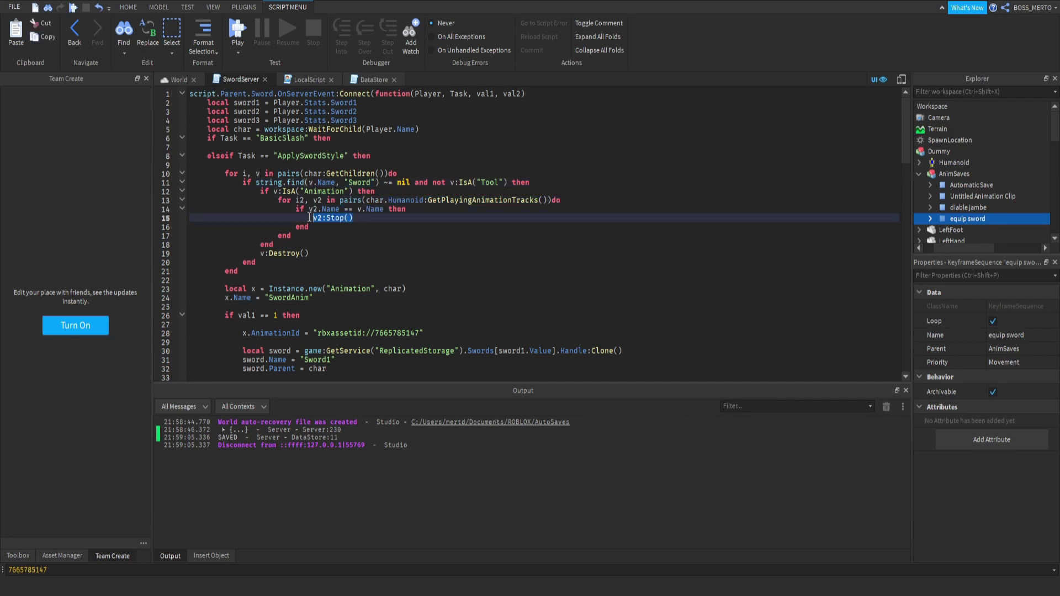
left_click(333, 217)
left_click_drag(310, 253, 258, 251)
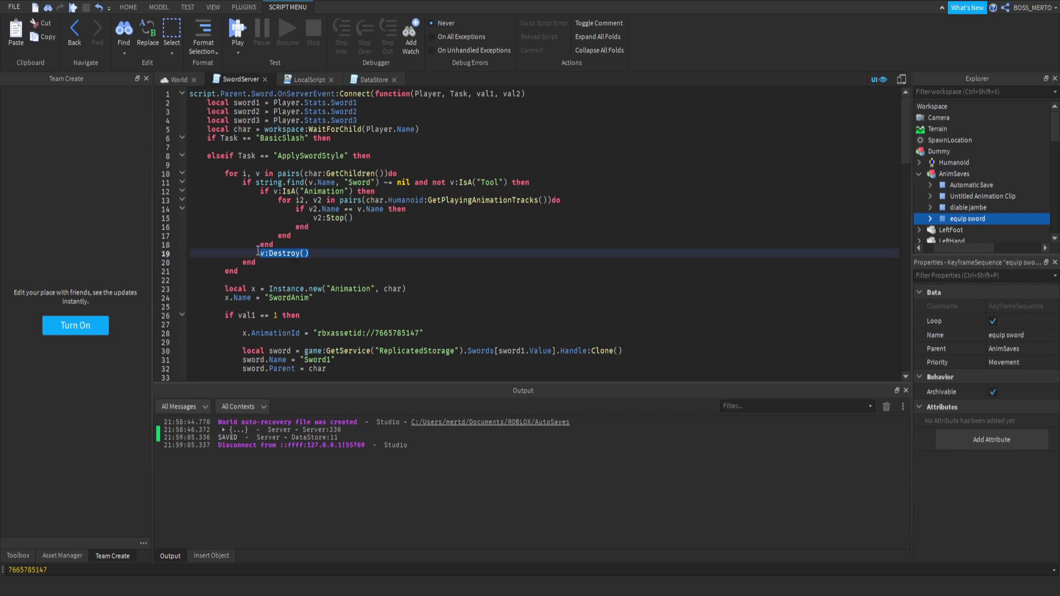
left_click(281, 259)
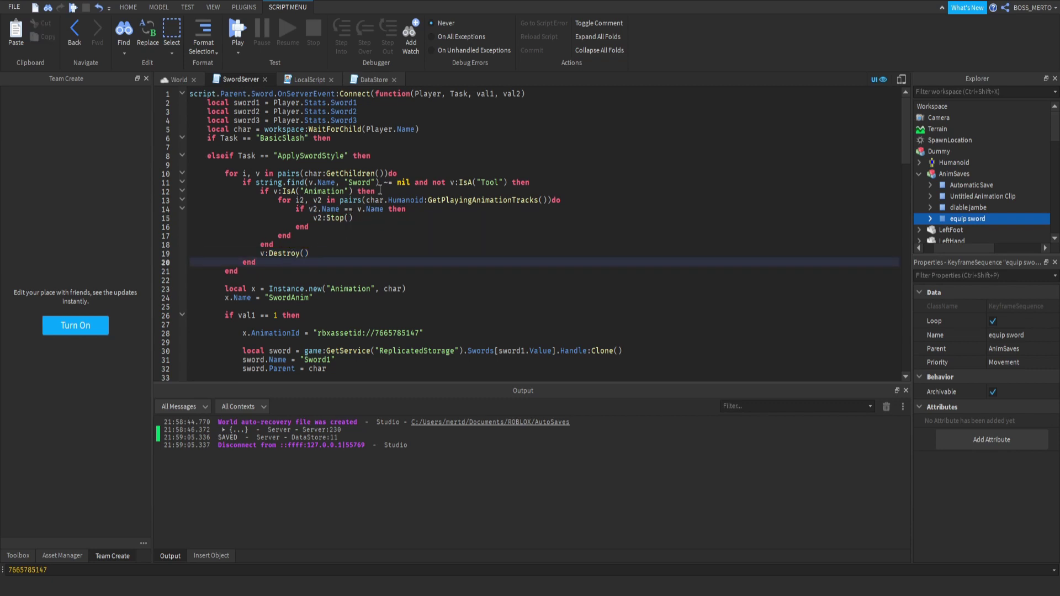
left_click_drag(260, 191, 394, 192)
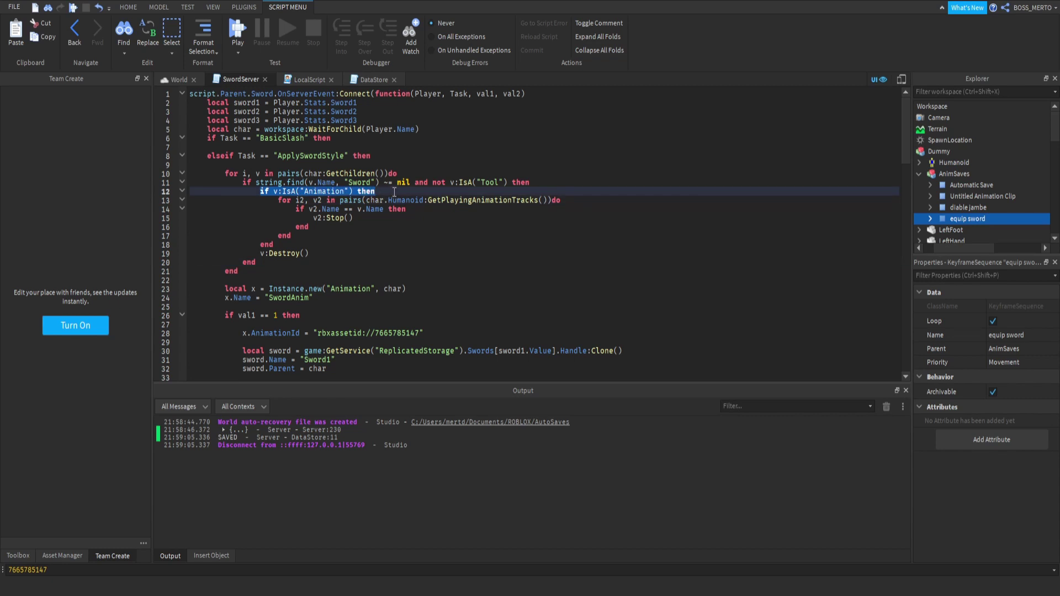
left_click(384, 192)
left_click_drag(257, 195, 398, 194)
left_click_drag(261, 253, 307, 255)
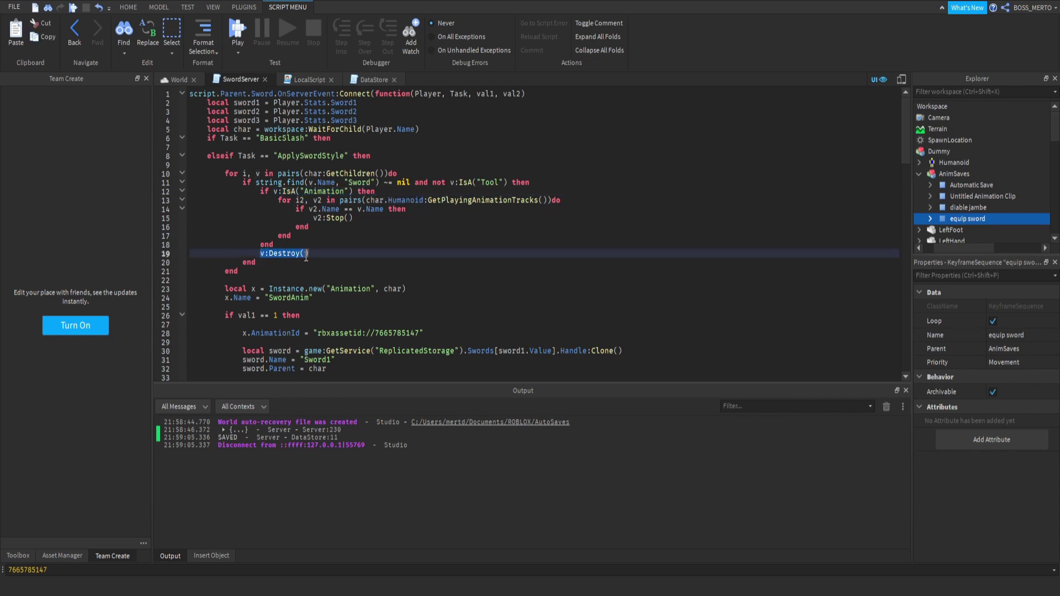
left_click(331, 240)
Step: Review the lines that create and name the SwordAnim Animation and the complete cleanup loop above them
scroll(352, 299, "down", 1)
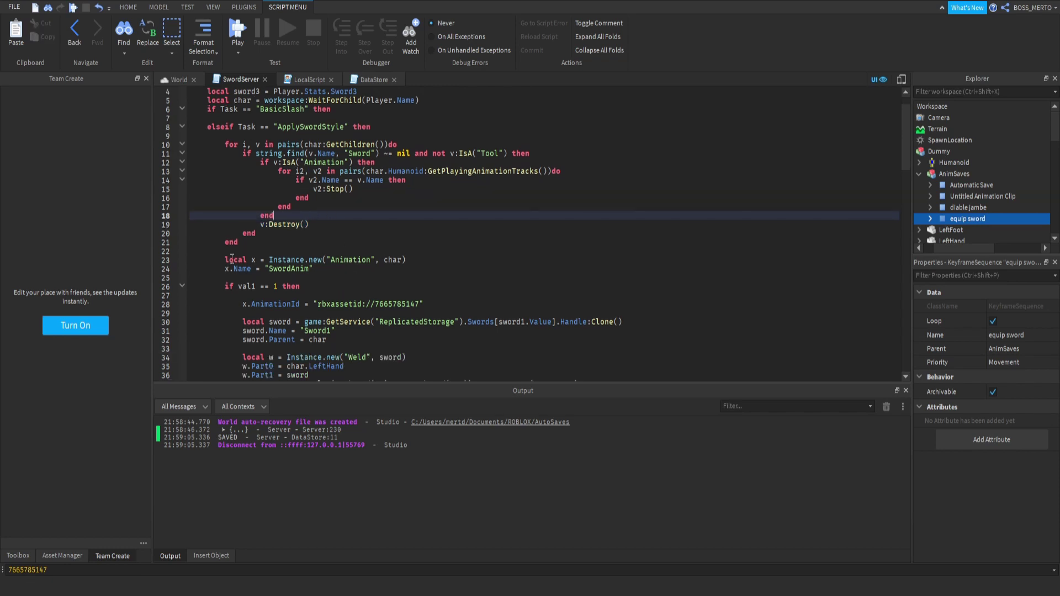
left_click_drag(207, 263, 329, 267)
left_click(330, 267)
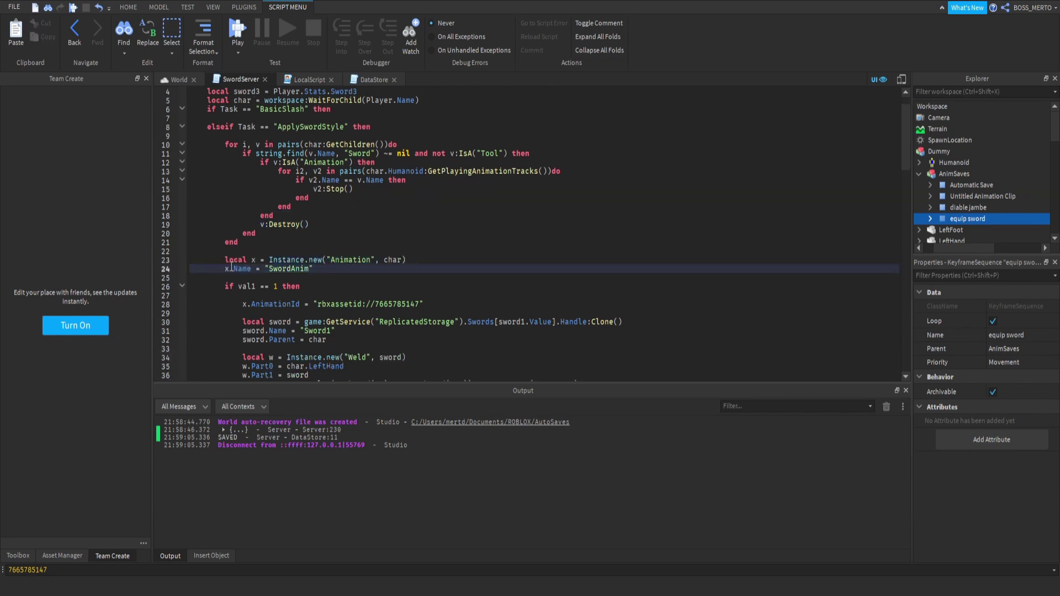
left_click_drag(227, 267, 287, 270)
left_click(296, 269)
left_click(290, 268)
left_click(273, 269)
left_click_drag(218, 144, 269, 244)
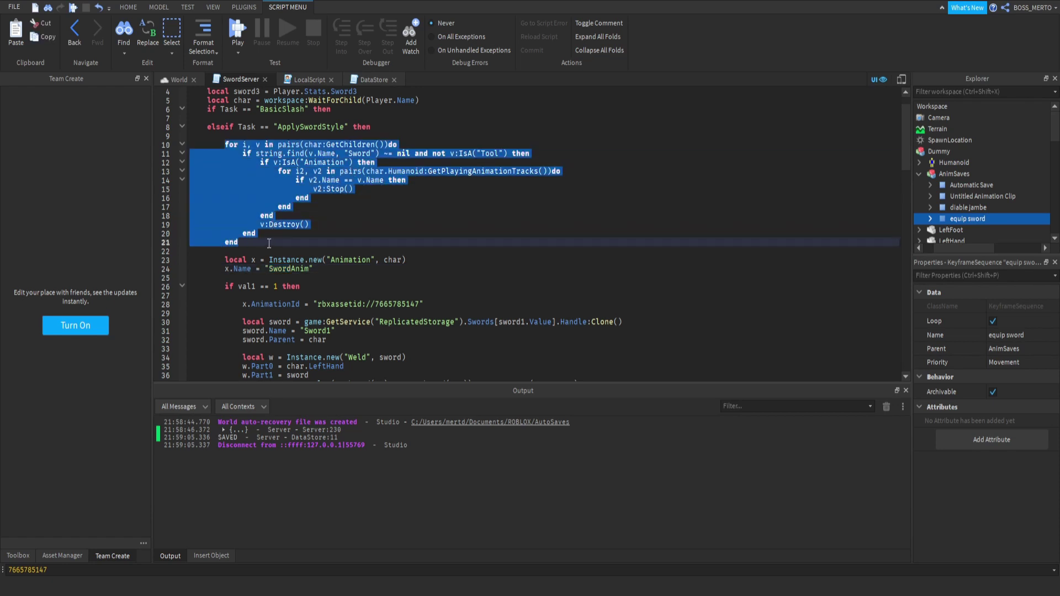
left_click(374, 270)
scroll(379, 312, "down", 4)
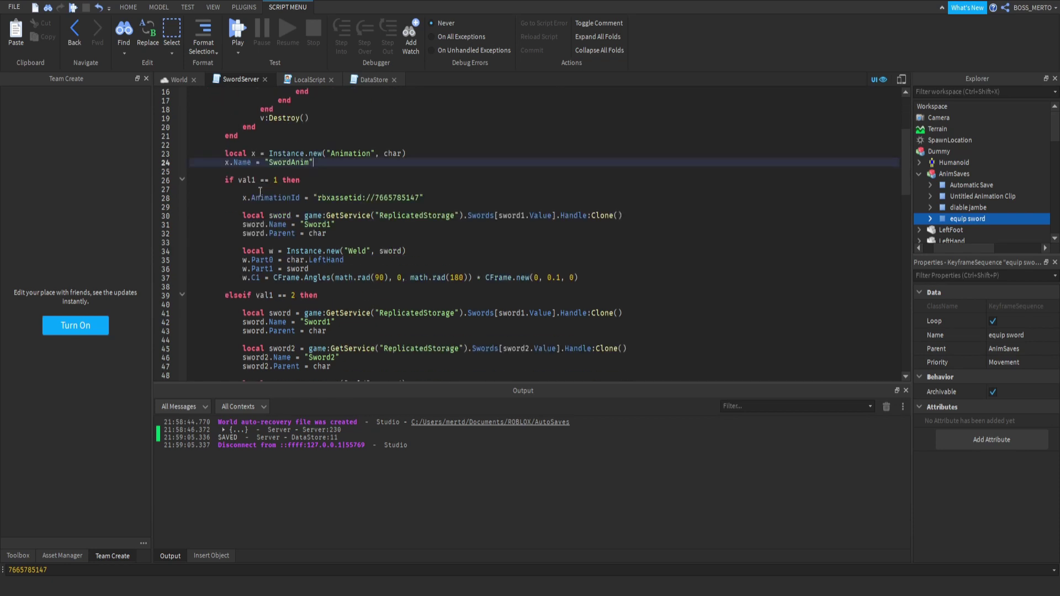
left_click_drag(241, 197, 434, 194)
key("ctrl+c")
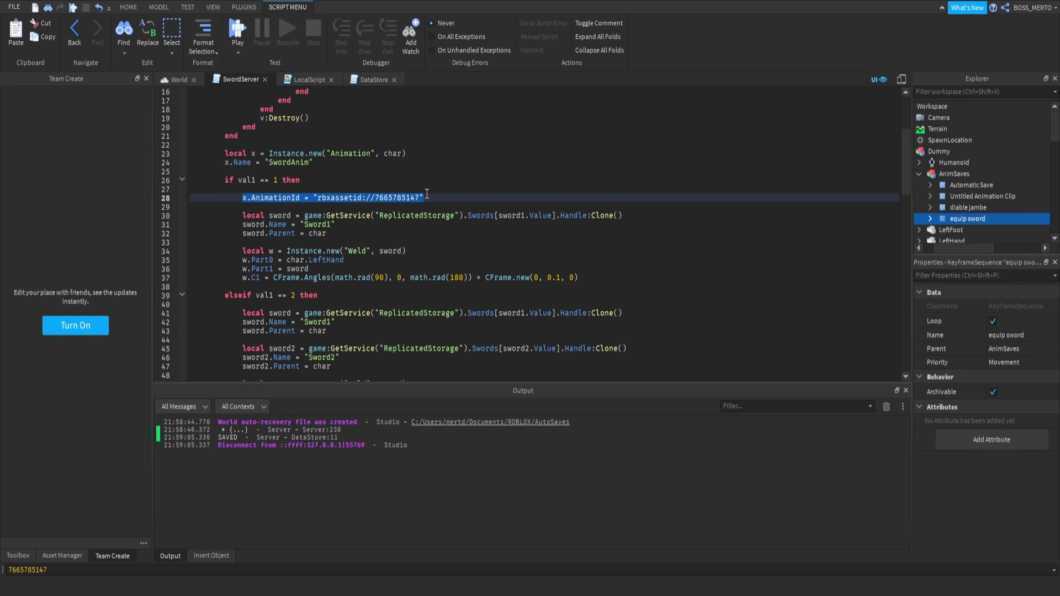
scroll(428, 196, "down", 4)
scroll(429, 197, "up", 3)
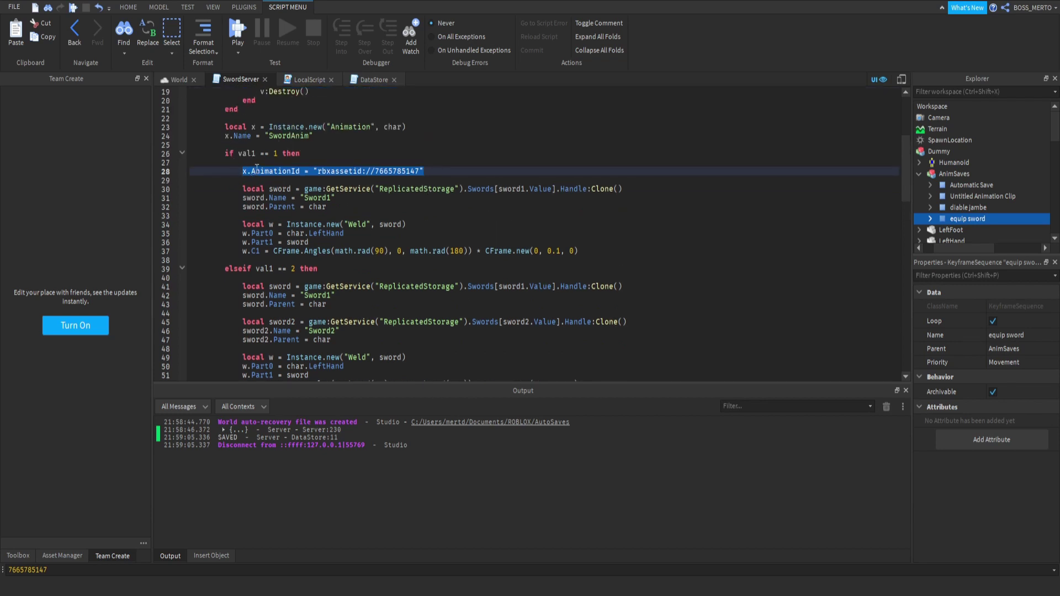
left_click(253, 276)
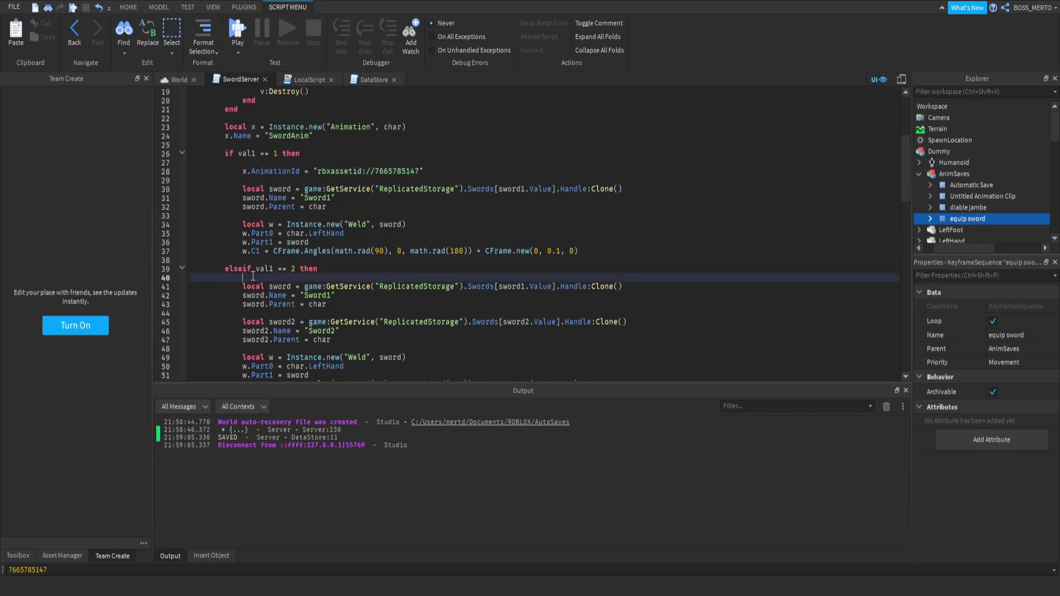
key("Return")
key("Return")
key("Up")
key("ctrl+v")
Step: Paste the same `x.AnimationId` line at the start of the `elseif val1 == 3 then` block
scroll(253, 276, "down", 5)
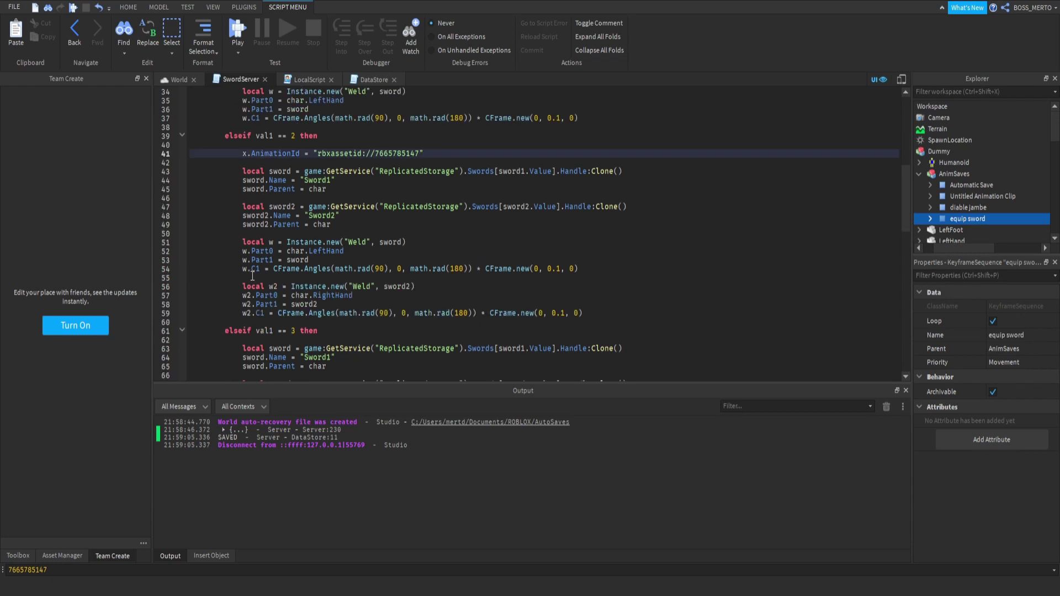
left_click(249, 339)
key("Return")
key("Return")
key("Up")
key("ctrl+v")
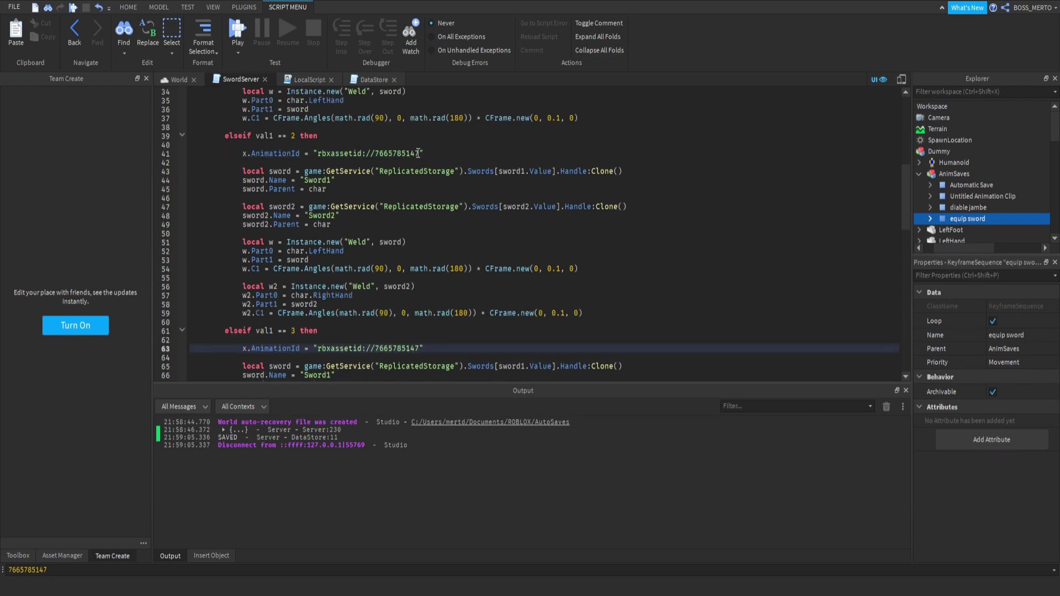
Step: Review the animation IDs in the val1 == 2 and val1 == 3 blocks and the shared LoadAnimation and loader:Play() lines
left_click_drag(418, 153, 378, 155)
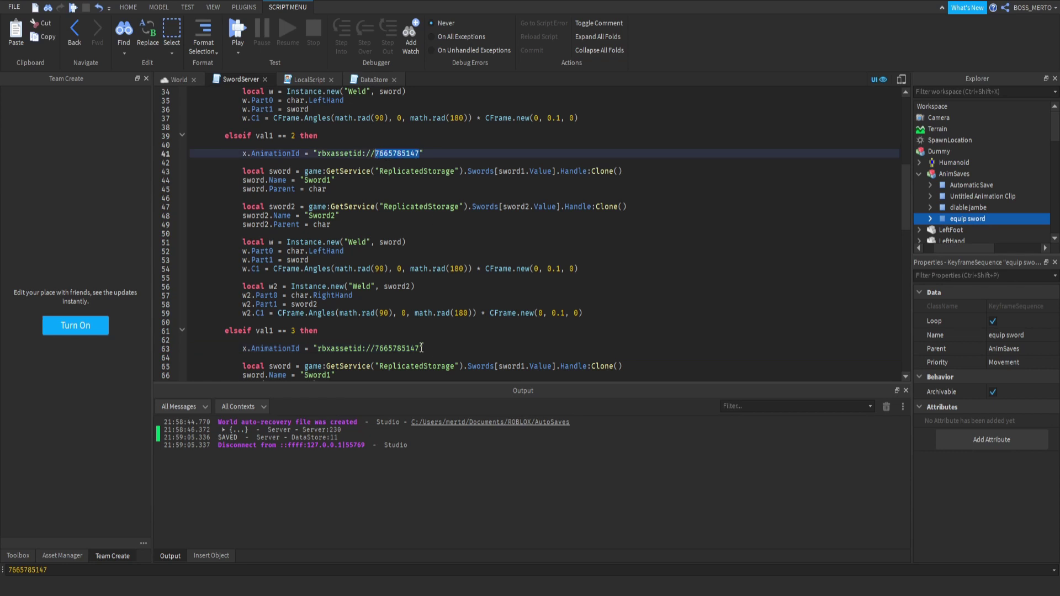
left_click_drag(421, 348, 380, 350)
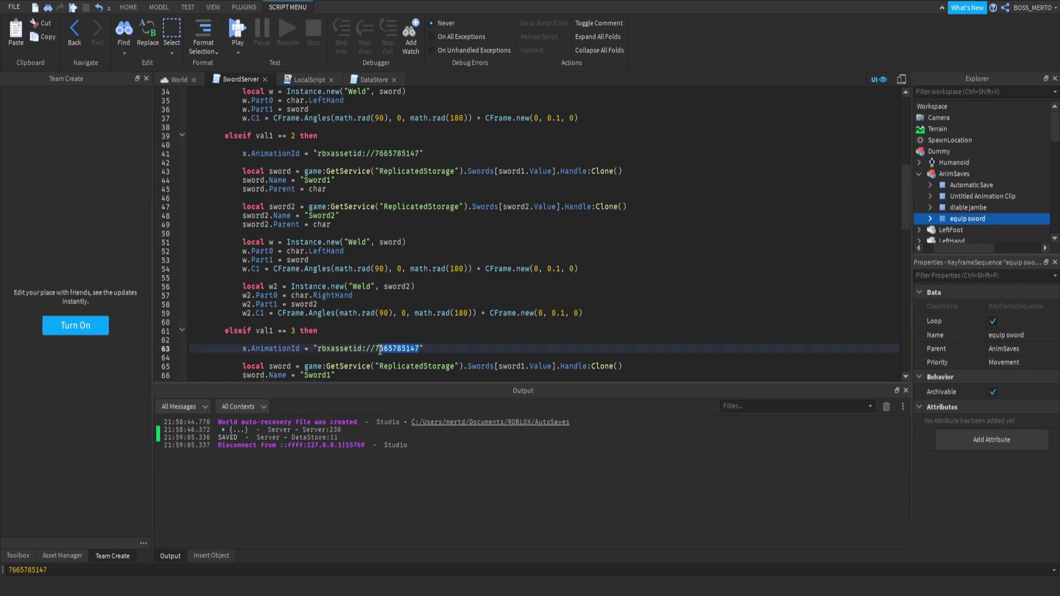
scroll(483, 272, "down", 12)
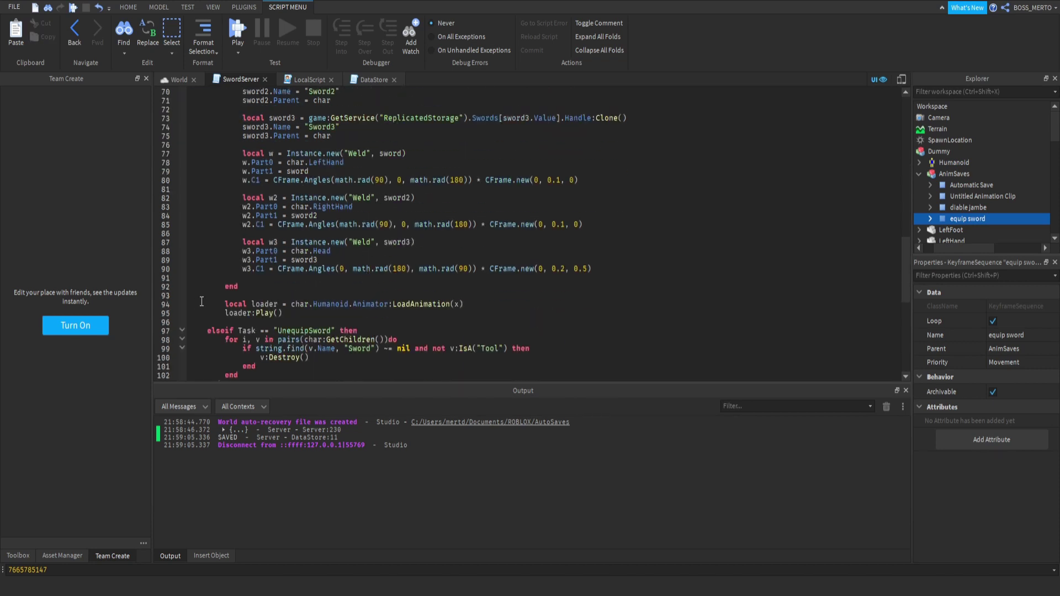
left_click_drag(224, 304, 302, 313)
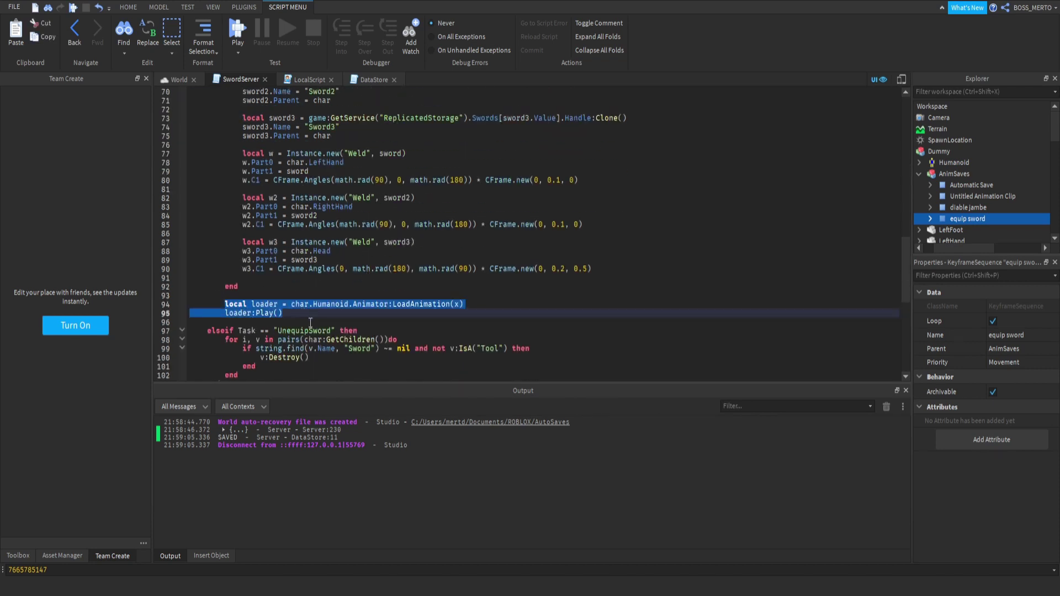
left_click(441, 304)
mouse_move(482, 298)
left_mouse_down()
mouse_move(377, 298)
mouse_move(494, 302)
left_mouse_up()
left_click(382, 304)
double_click(358, 304)
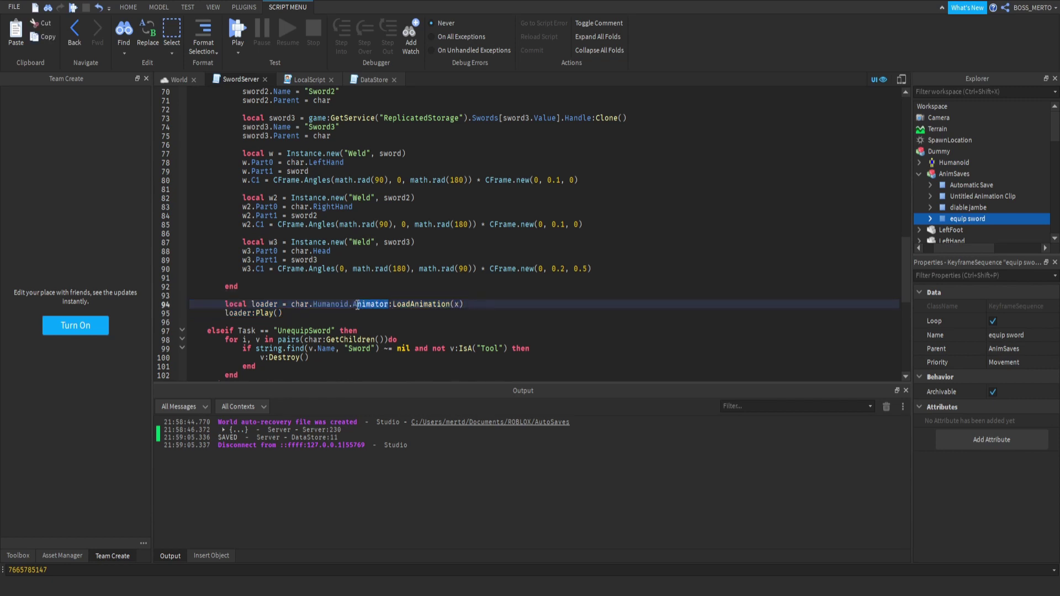
left_click_drag(293, 313, 224, 309)
scroll(338, 270, "up", 15)
left_click(339, 269)
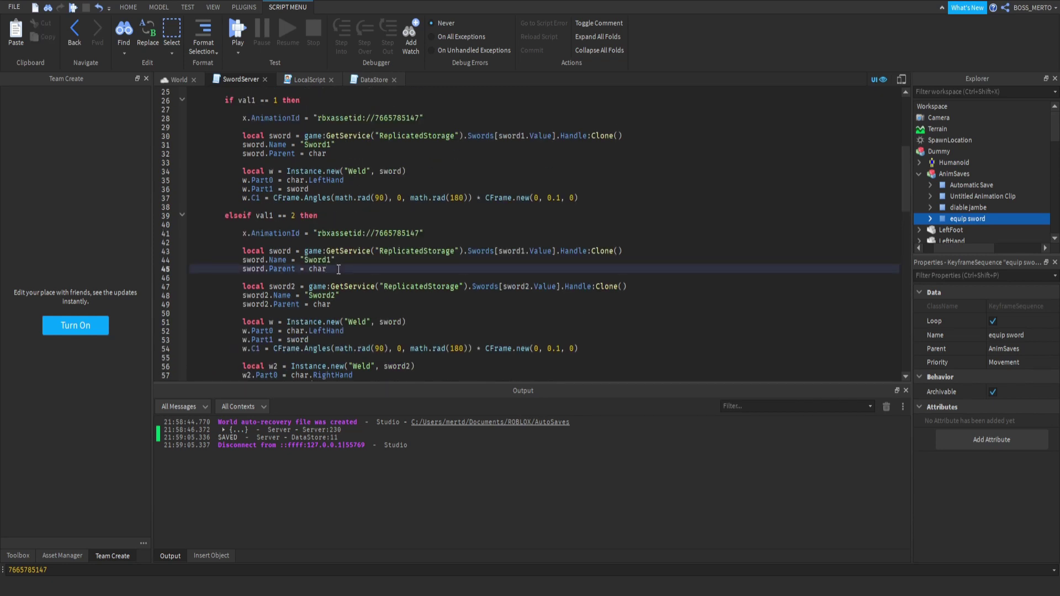
scroll(263, 104, "up", 4)
Step: Open the dummy's equip sword animation in the Animation Editor and select the right hand at the 0:00 frame
left_click(180, 79)
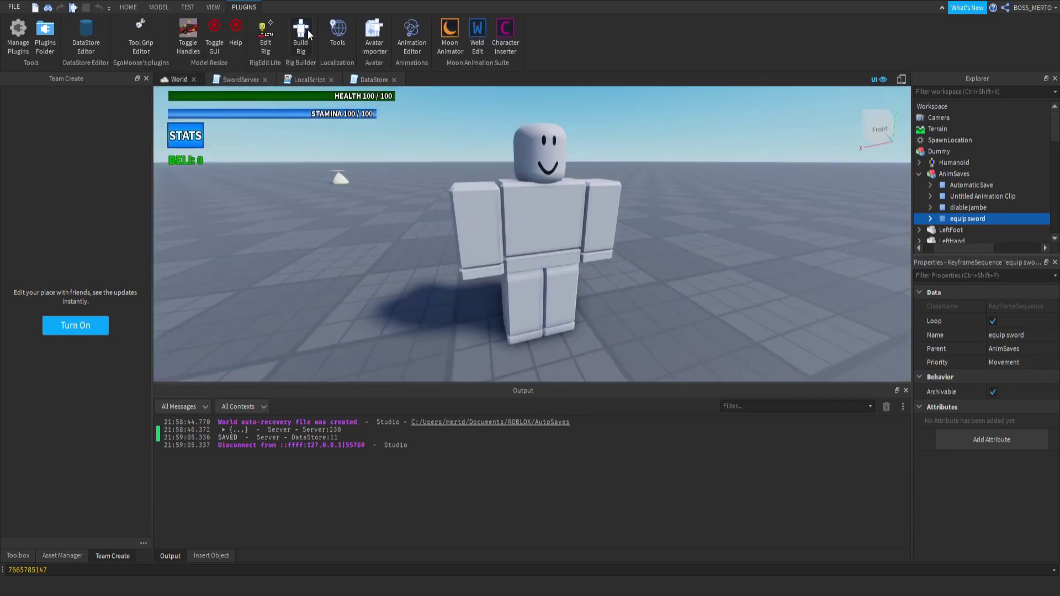
left_click(410, 33)
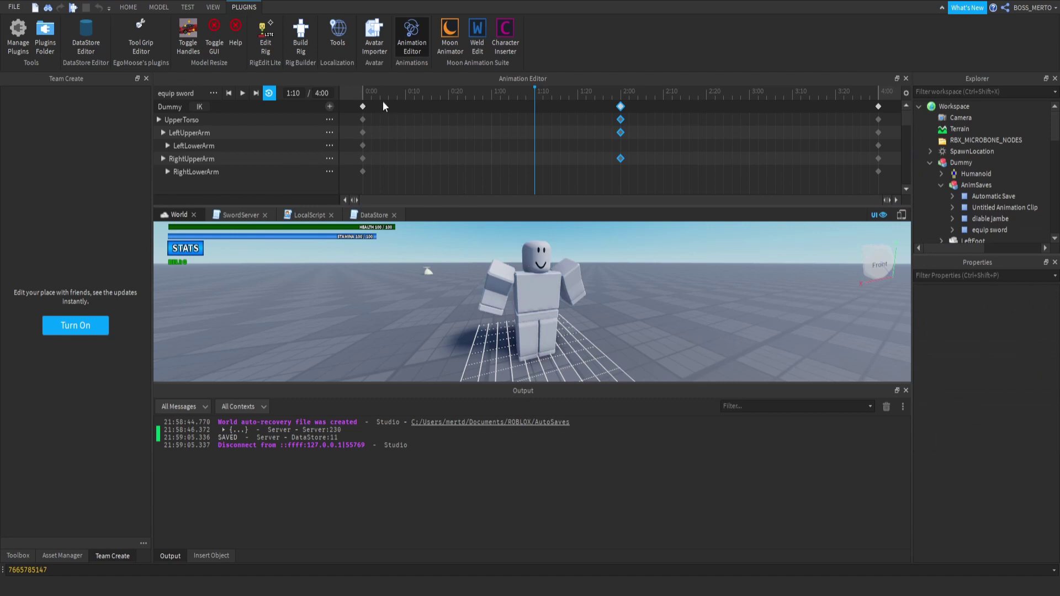
left_click(489, 314)
right_click_drag(489, 314, 521, 331)
key("a")
scroll(543, 300, "up", 1)
scroll(522, 289, "down", 1)
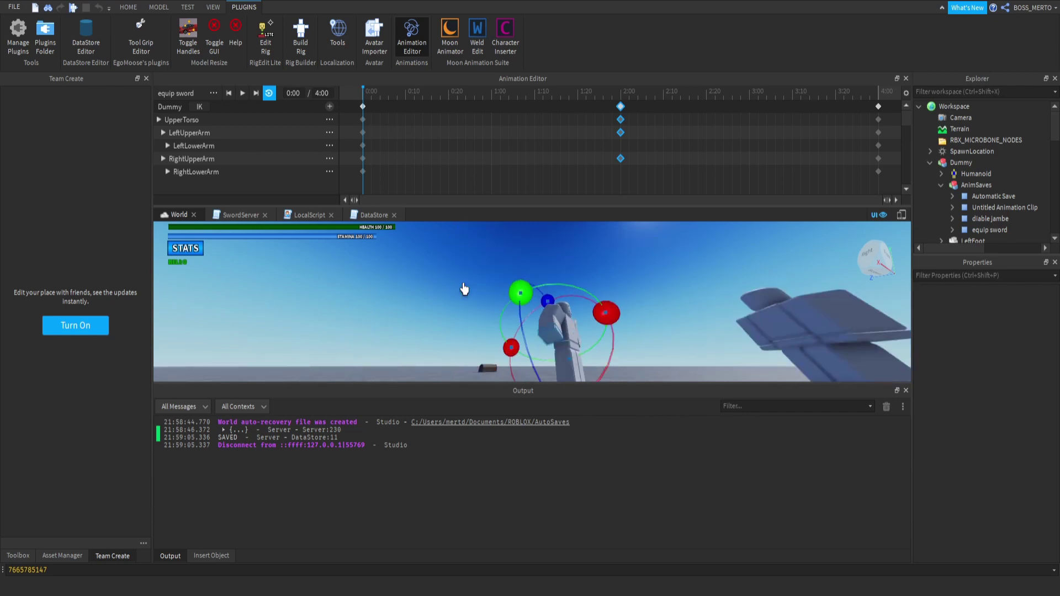
scroll(521, 331, "up", 3)
left_click_drag(552, 321, 501, 303)
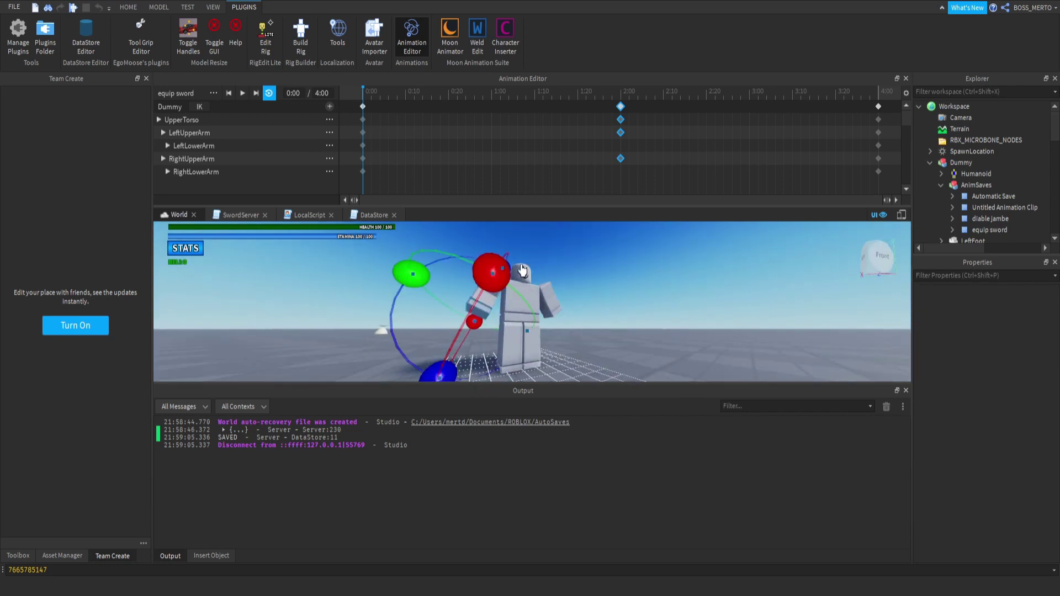
key("ctrl+z")
Step: Rotate the dummy's right hand slightly at the 0:00 frame of the equip sword animation
scroll(517, 273, "down", 3)
right_click_drag(518, 272, 425, 307)
scroll(563, 316, "up", 3)
right_click_drag(436, 266, 462, 291)
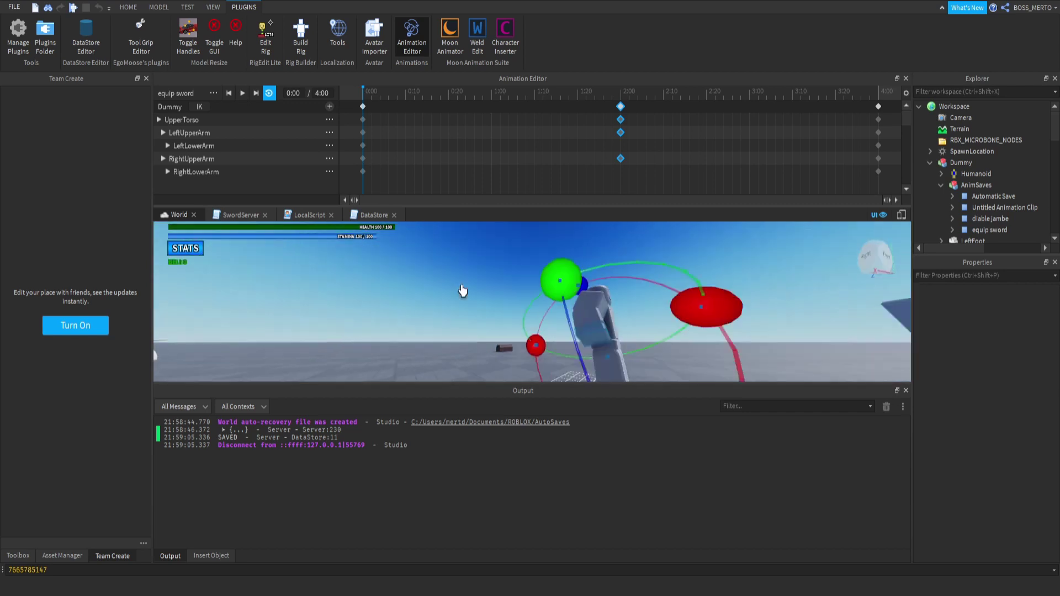
scroll(545, 297, "down", 3)
mouse_move(546, 297)
left_mouse_down()
mouse_move(532, 303)
mouse_move(543, 295)
left_mouse_up()
key("d")
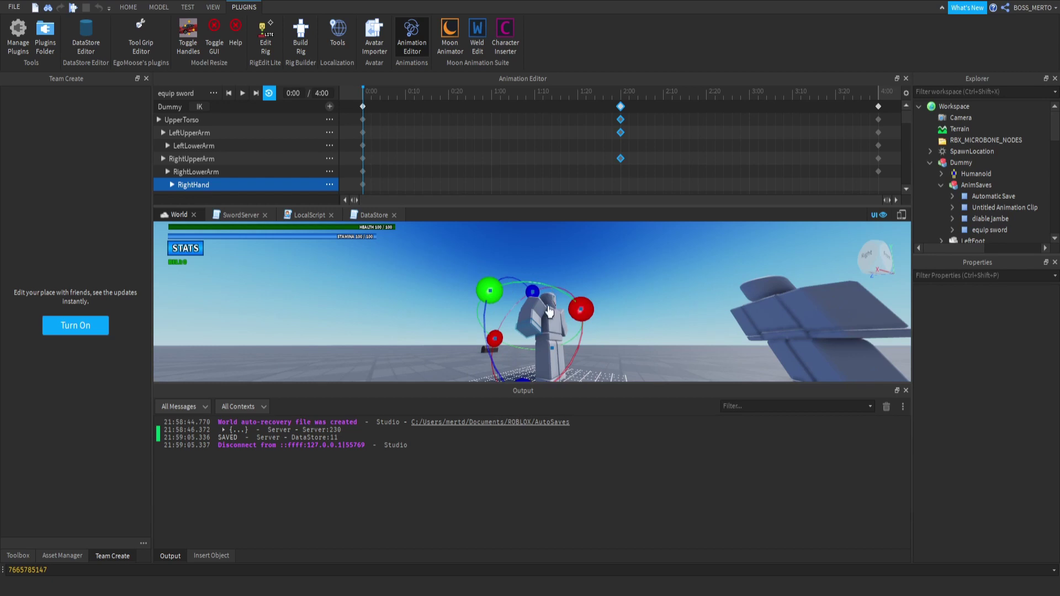
Step: Select the dummy's left hand and rotate it slightly at the 0:00 frame
right_click_drag(543, 326, 572, 351)
scroll(551, 333, "up", 2)
left_click(571, 350)
scroll(572, 350, "up", 2)
scroll(568, 347, "down", 3)
right_click_drag(497, 320, 499, 318)
left_click_drag(561, 279, 567, 284)
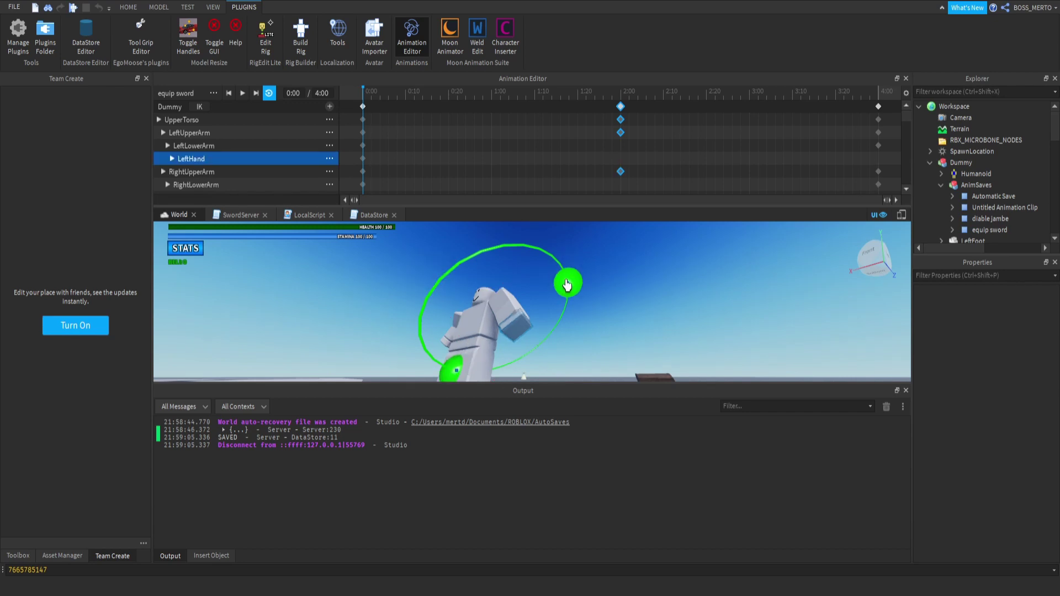
mouse_move(567, 285)
left_mouse_down()
mouse_move(561, 260)
mouse_move(565, 272)
left_mouse_up()
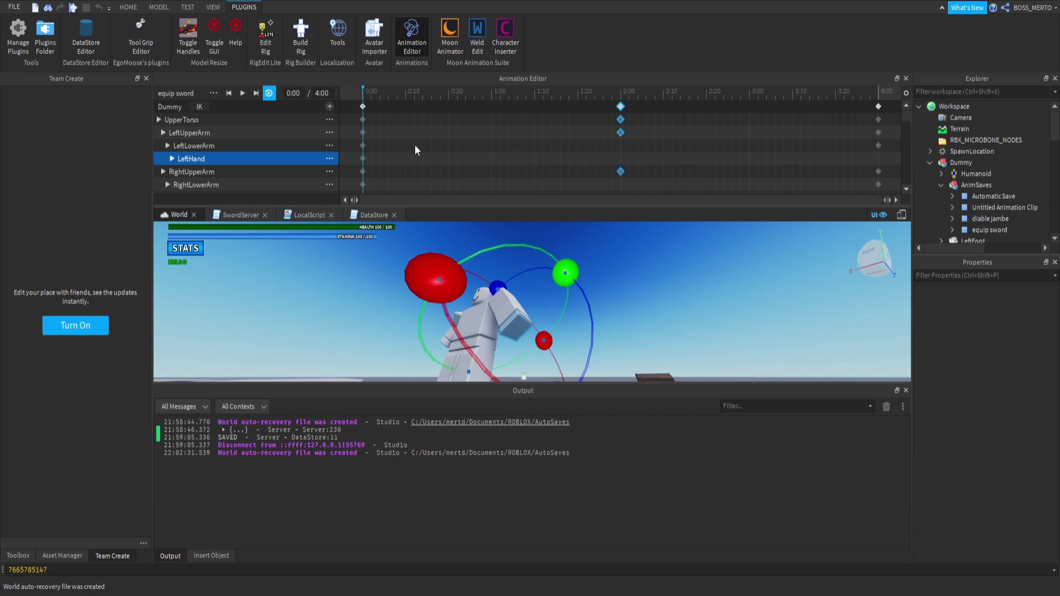
Step: Rotate the dummy's head slightly at the 0:00 frame
left_click(363, 158)
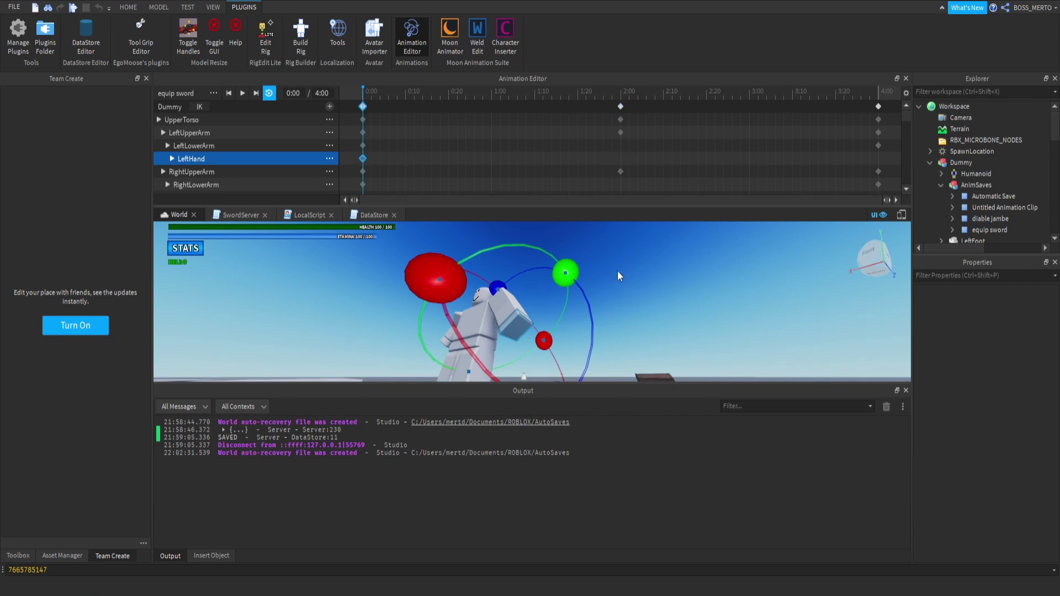
right_click_drag(637, 287, 637, 290)
left_click(545, 314)
right_click_drag(563, 250, 563, 245)
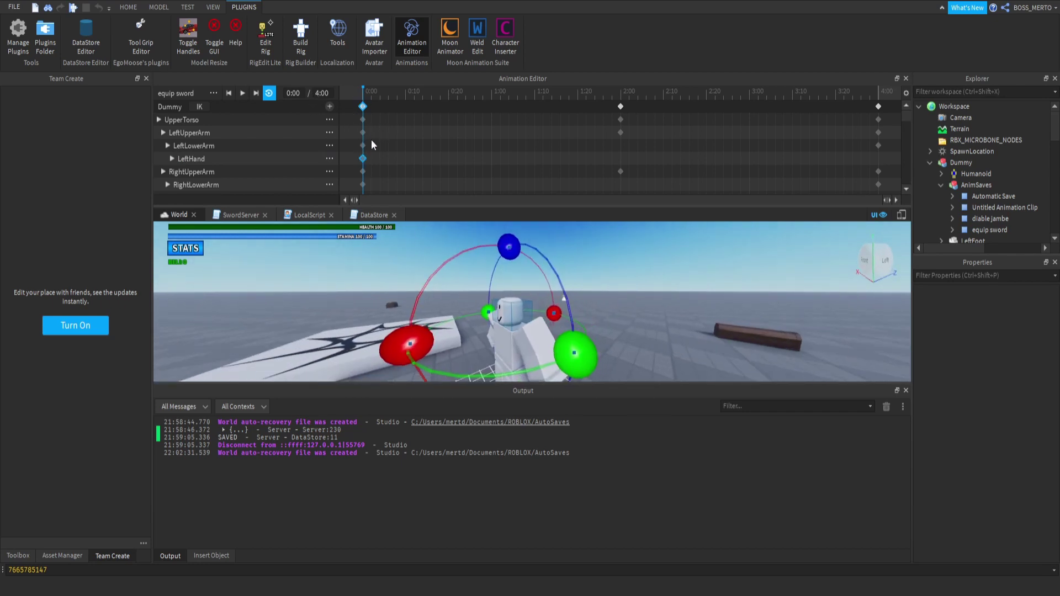
left_click_drag(509, 247, 513, 252)
left_click(580, 251)
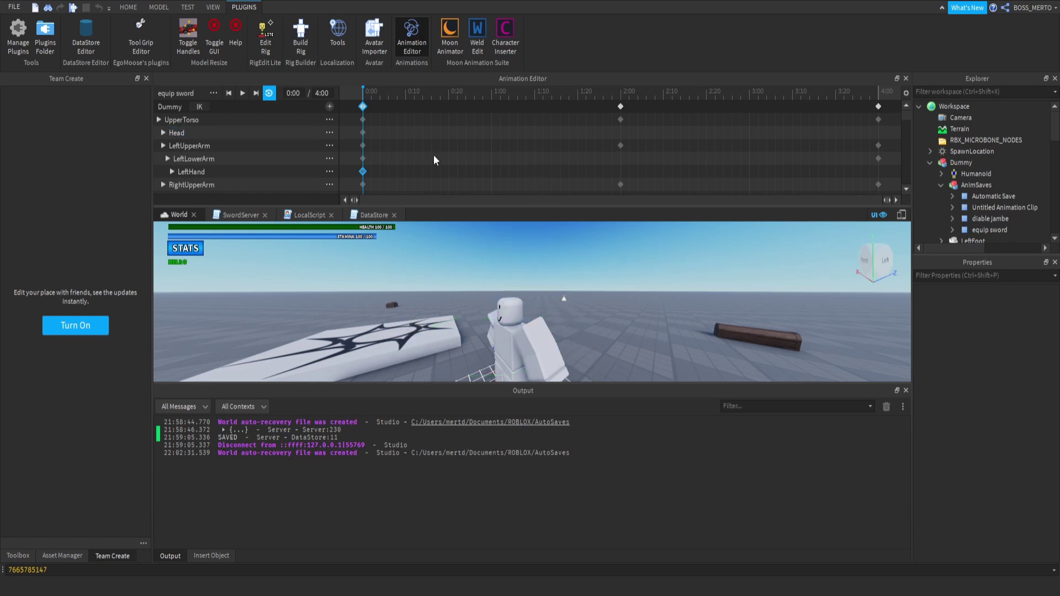
Step: Copy the full pose from the 0:00 keyframe and paste it at 4:00, the end of the animation
left_click(879, 96)
left_click(363, 106)
left_click(866, 96)
left_click(879, 94)
key("ctrl+v")
Step: Preview the edited equip sword animation and export it to Roblox
left_click_drag(857, 98, 355, 102)
key("space")
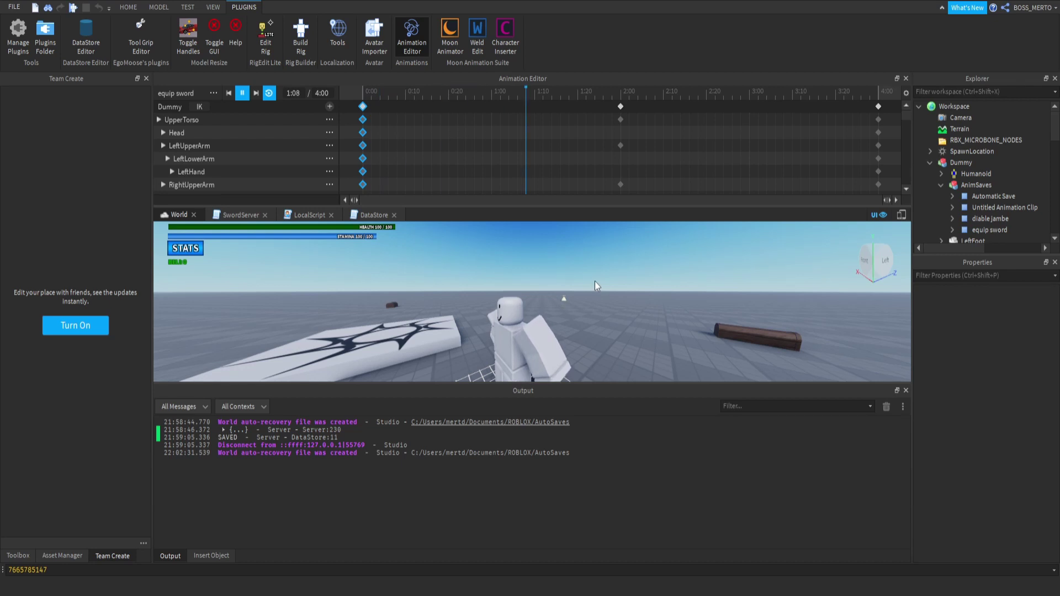
key("space")
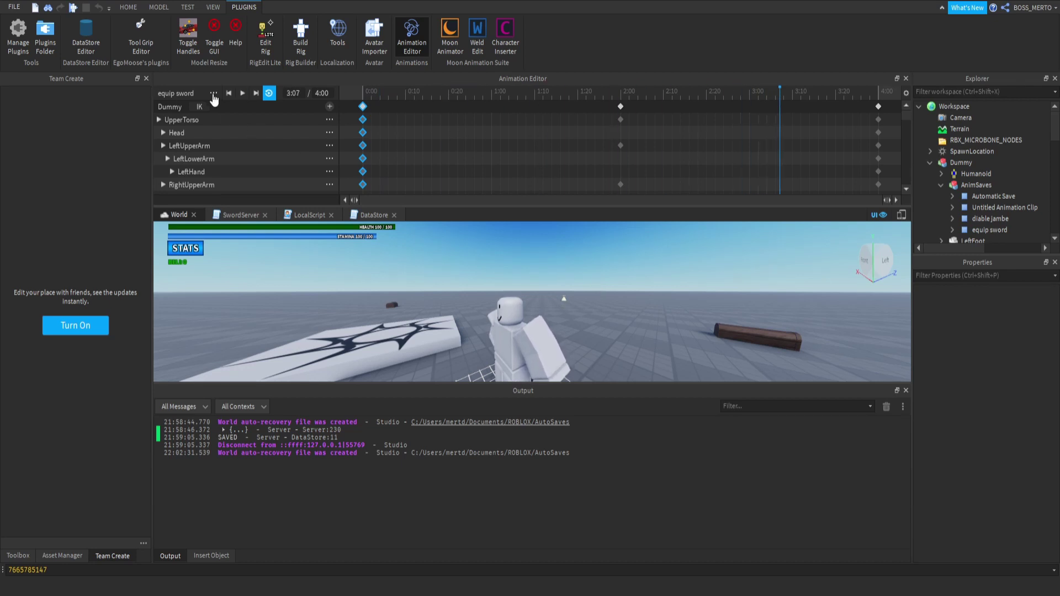
left_click(244, 155)
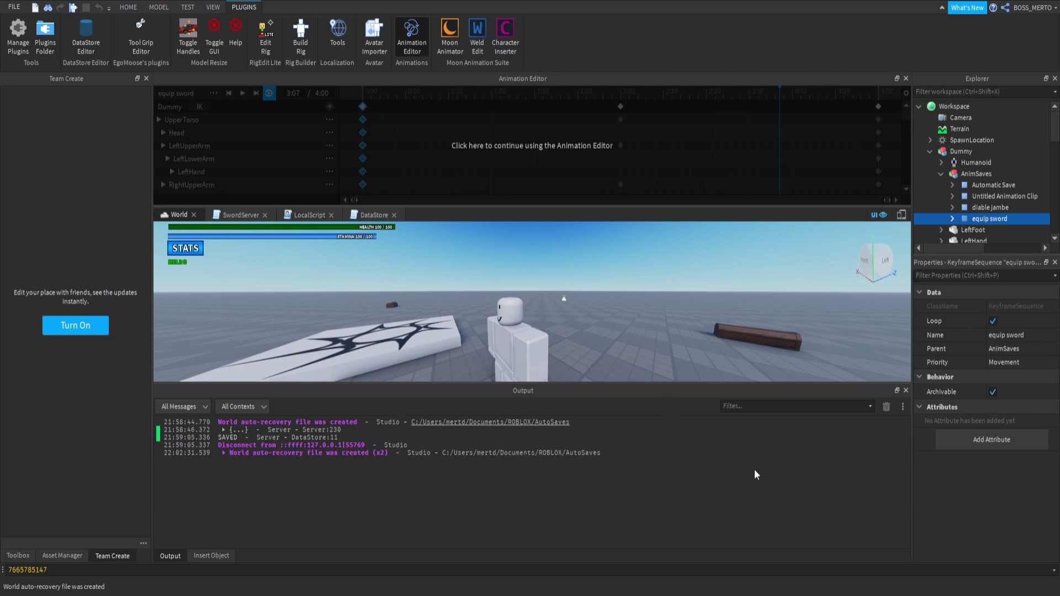
left_click(905, 79)
Step: Start a playtest and run with the sword equipped to examine the equip animation from the front and side
left_click(73, 8)
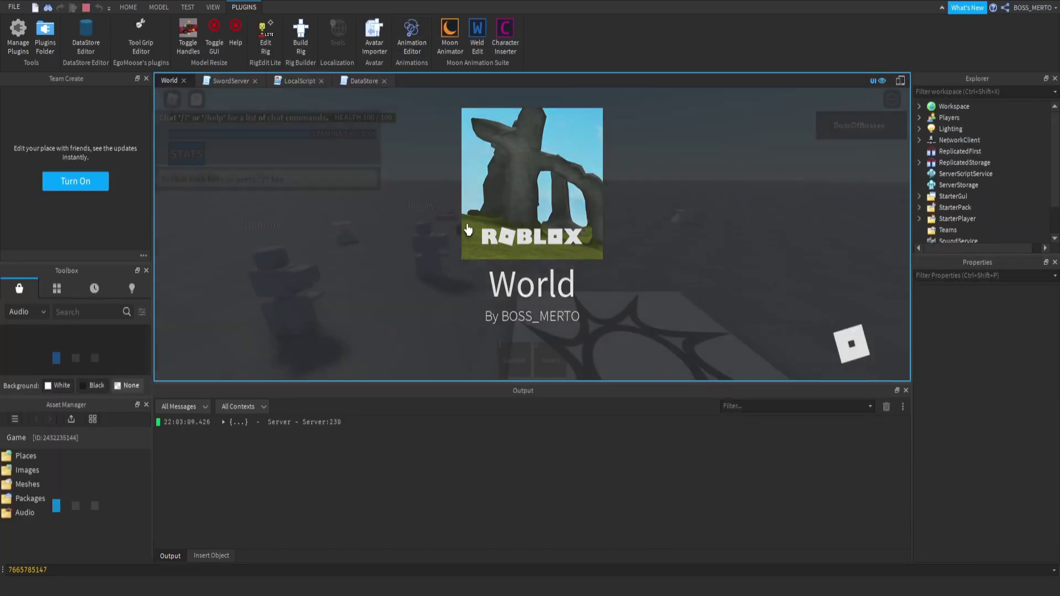
key("s")
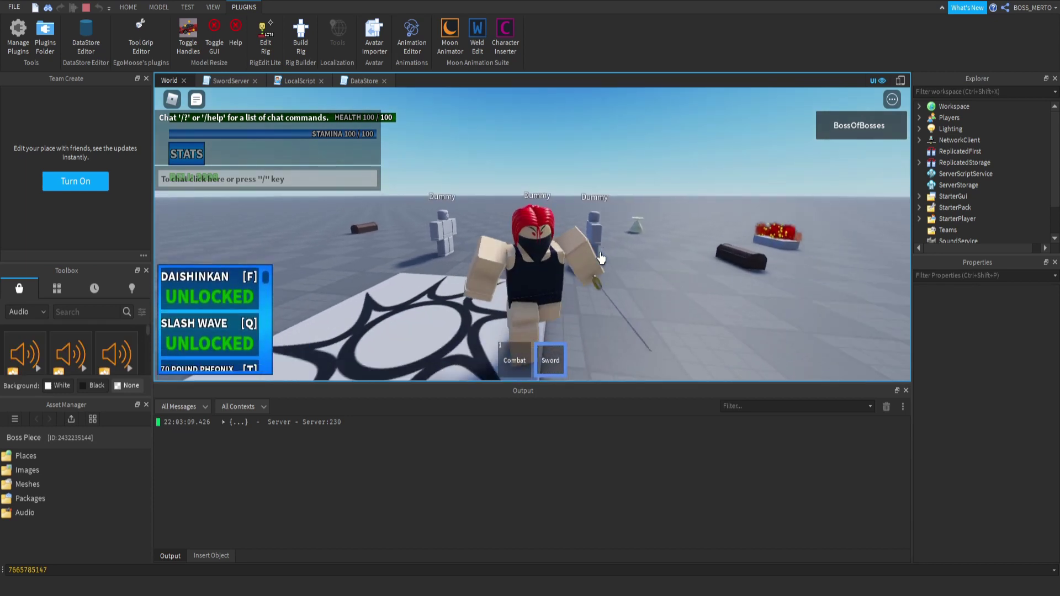
right_click_drag(602, 258, 601, 257)
key("a")
key("s")
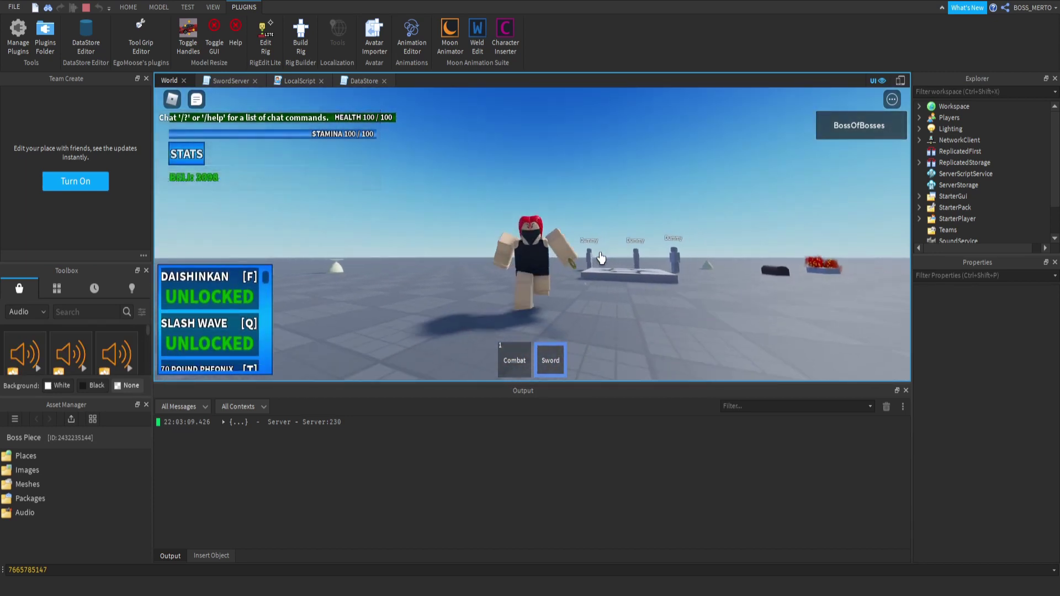
key("w")
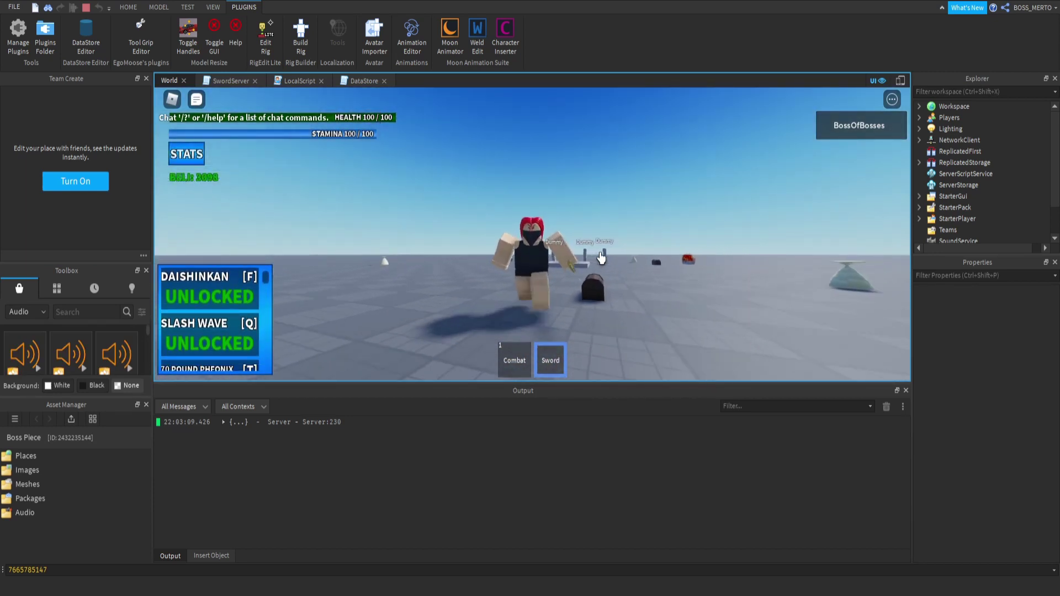
key("s")
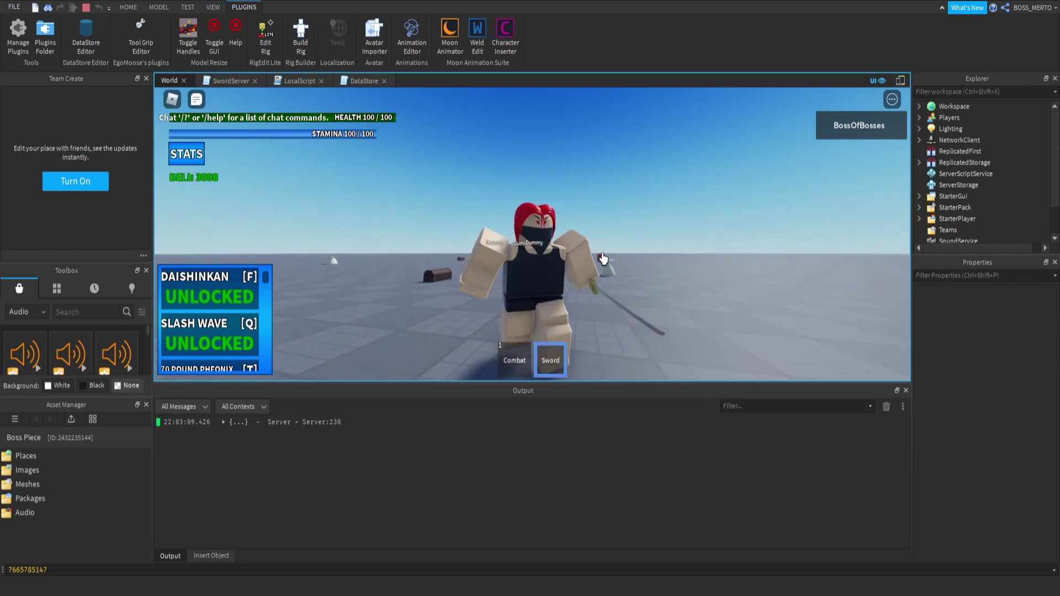
scroll(603, 259, "down", 3)
key("a")
right_click_drag(603, 259, 610, 257)
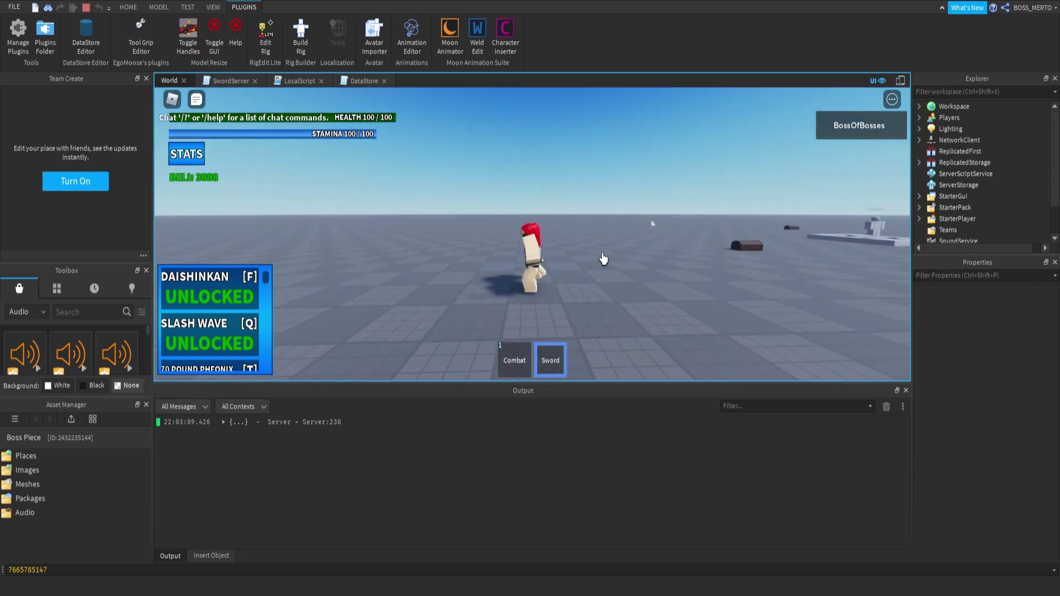
Step: Run and jump around the dummies to examine the sword pose from behind and in front, and end the playtest
scroll(602, 259, "up", 2)
key("w")
key("d")
key("s")
scroll(601, 259, "down", 2)
key("w")
scroll(614, 254, "up", 2)
key("w")
key("w")
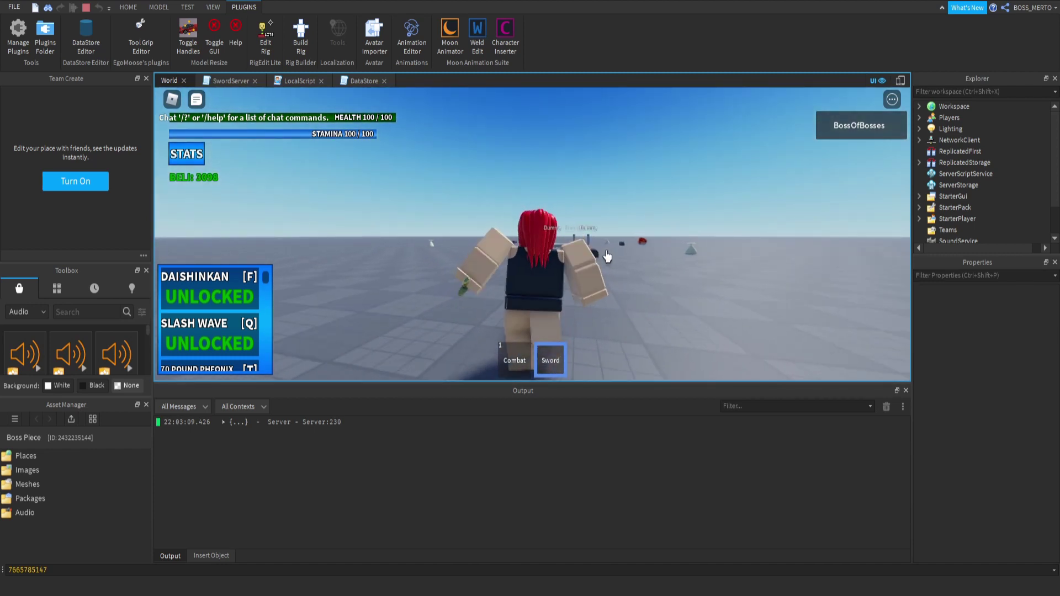
key("w")
right_click_drag(608, 257, 602, 274)
key("d")
key("w")
right_click_drag(546, 198, 546, 213)
key("w")
key("space")
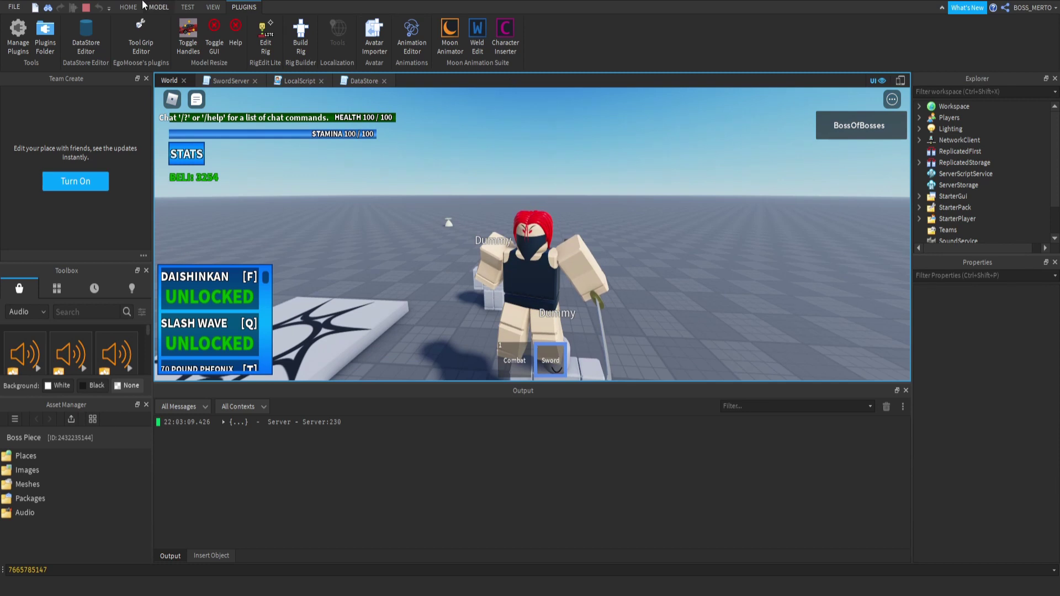
left_click(88, 8)
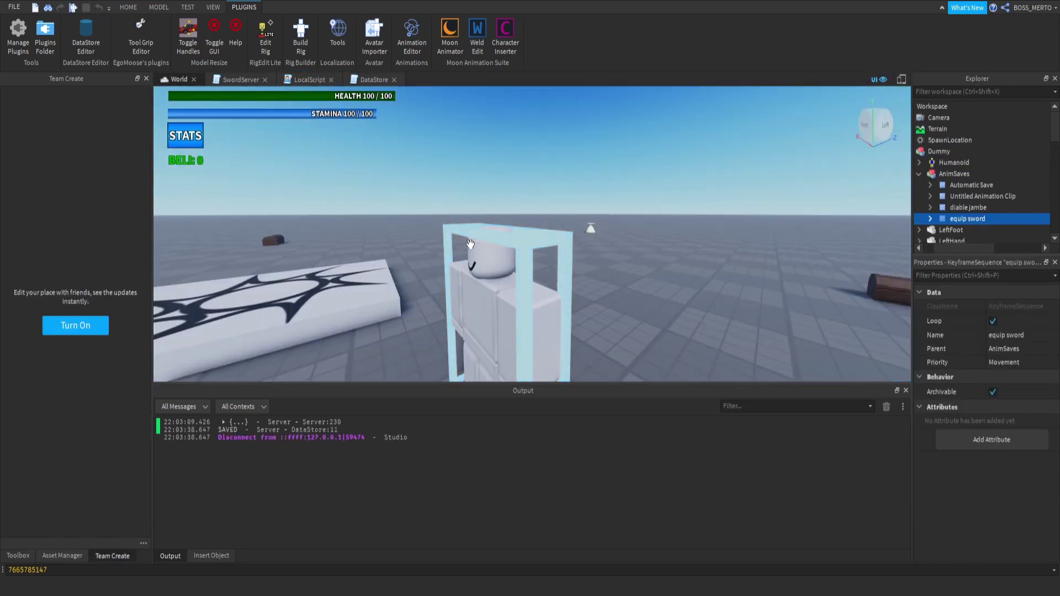
Step: Reopen the Animation Editor for the dummy and create a new animation named "sword style 2 equip"
key("a")
right_click_drag(471, 245, 483, 252)
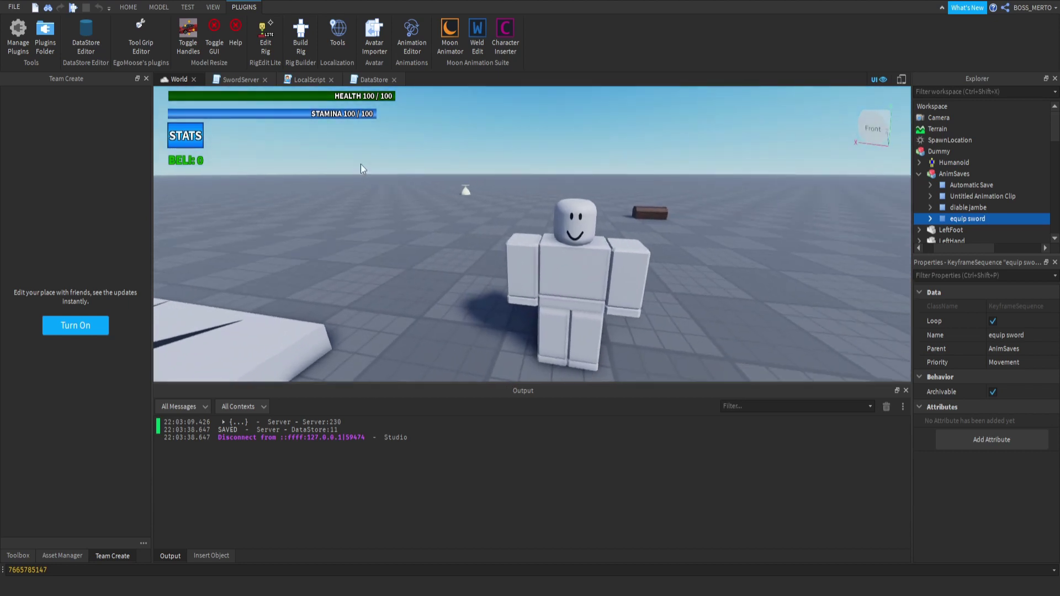
left_click(414, 33)
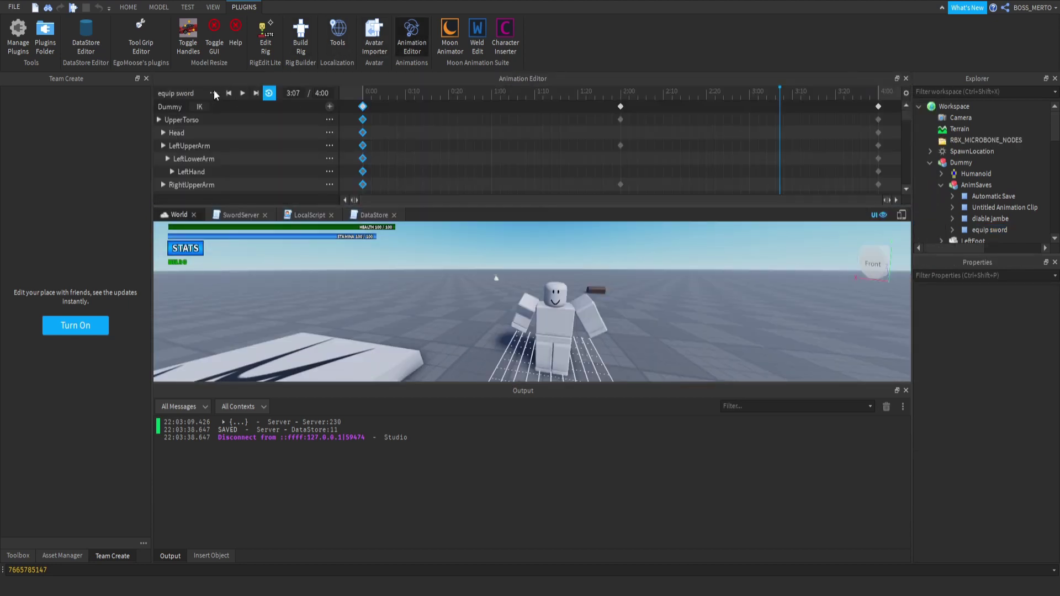
left_click(248, 171)
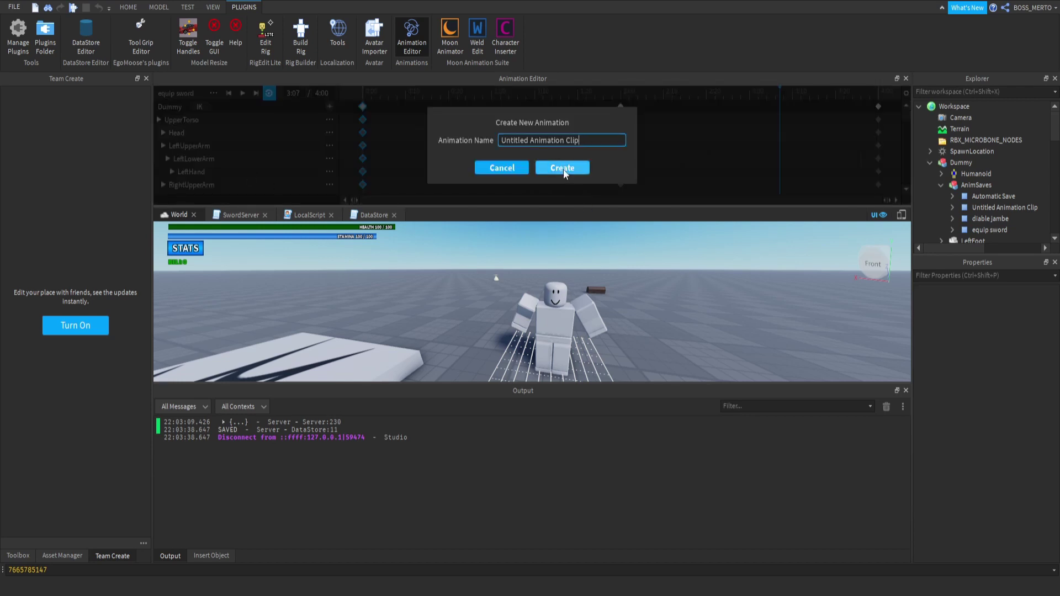
key("ctrl+a")
type("swr")
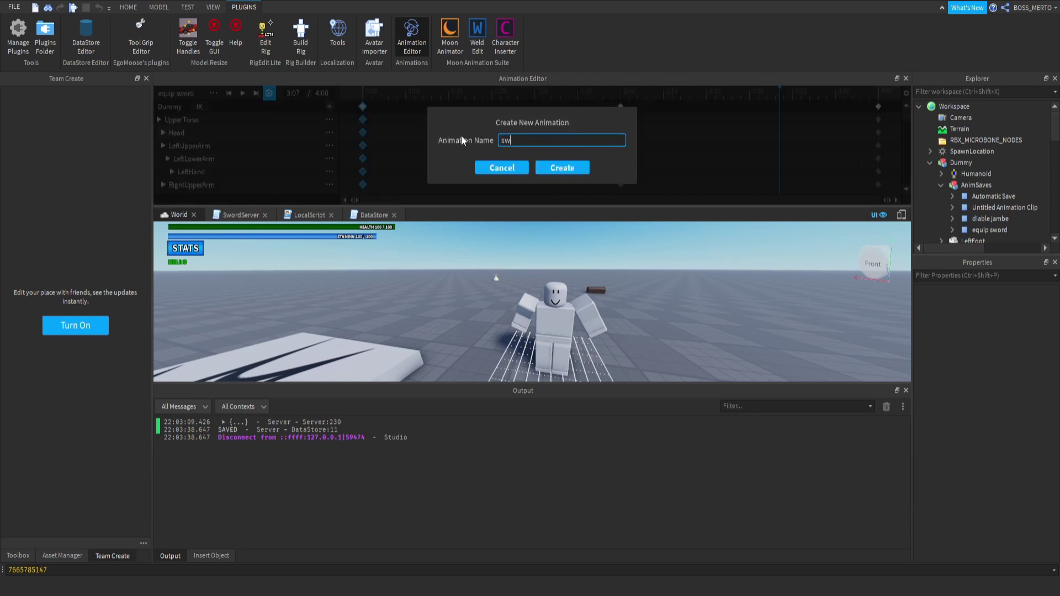
key("BackSpace")
type("orsd")
key("BackSpace")
key("BackSpace")
type("d style 2 equip")
key("Return")
Step: Set the new animation's timeline length to 4:00
left_click(320, 92)
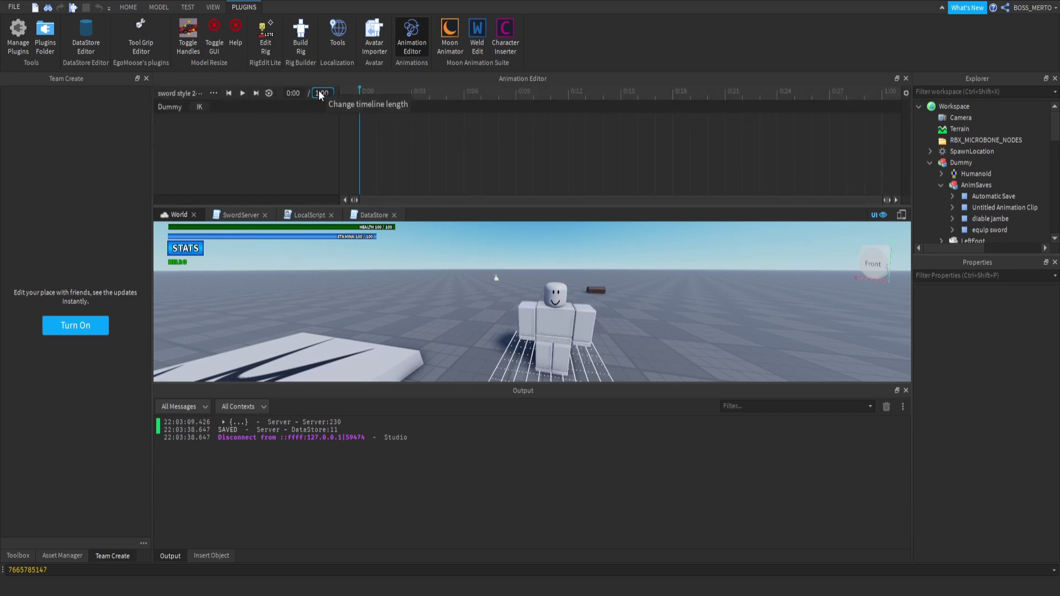
type("4")
key("Return")
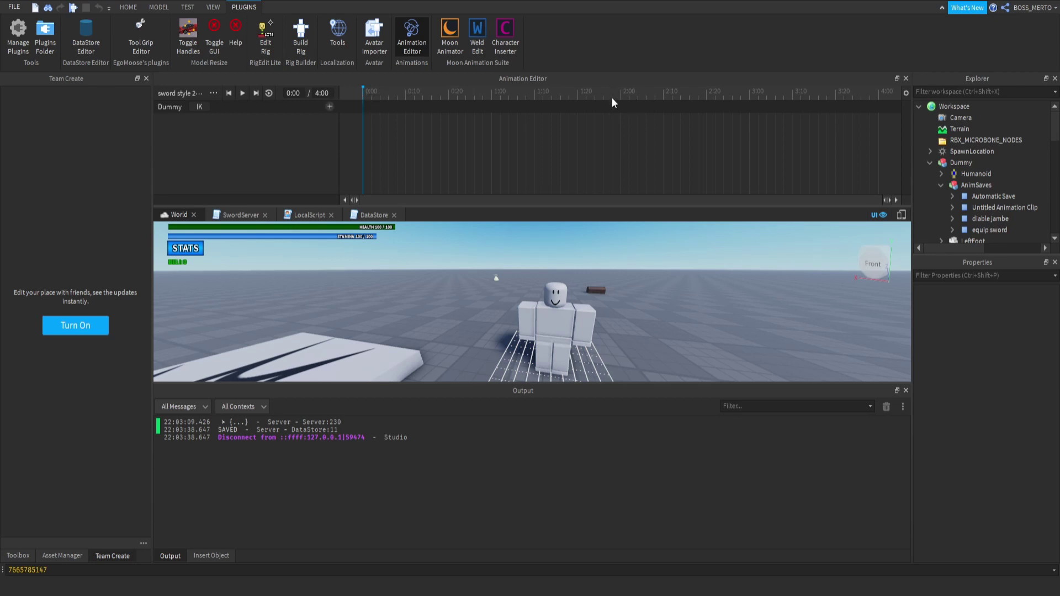
Step: Rotate the dummy's right upper arm at the 0:00 frame
left_click(532, 313)
scroll(534, 313, "up", 3)
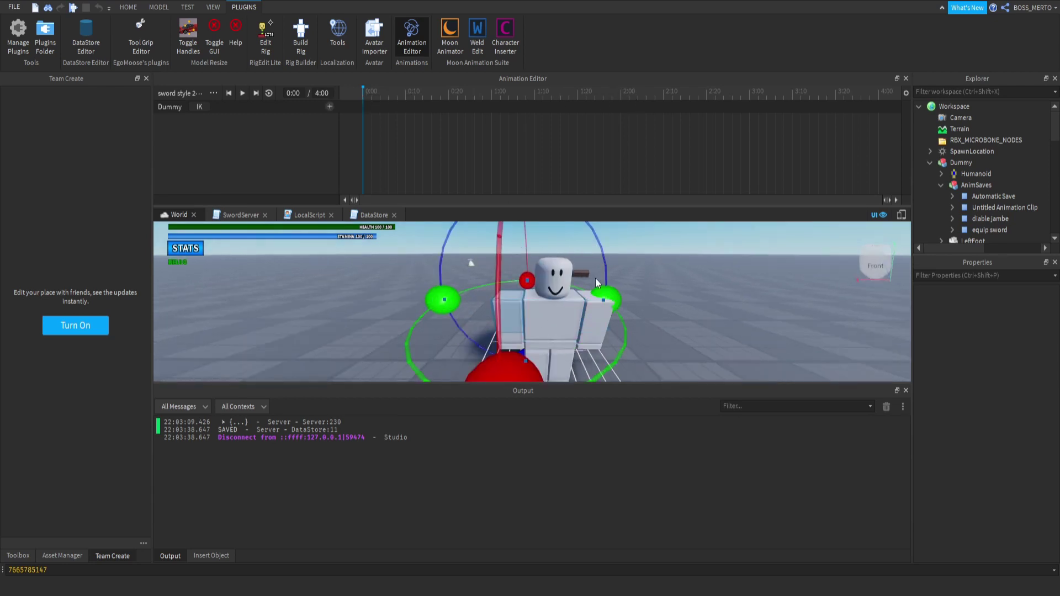
right_click_drag(595, 281, 561, 264)
left_click(584, 293)
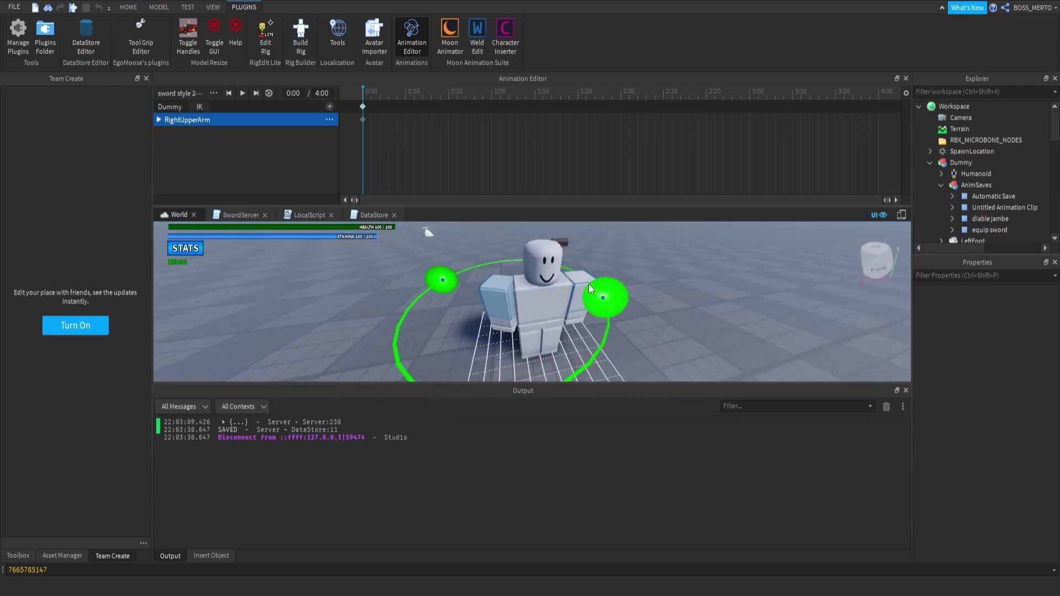
left_click_drag(587, 291, 546, 255)
Step: Rotate the dummy's left upper arm at 0:00 and adjust both upper arms into a forward pose
left_click(579, 284)
key("d")
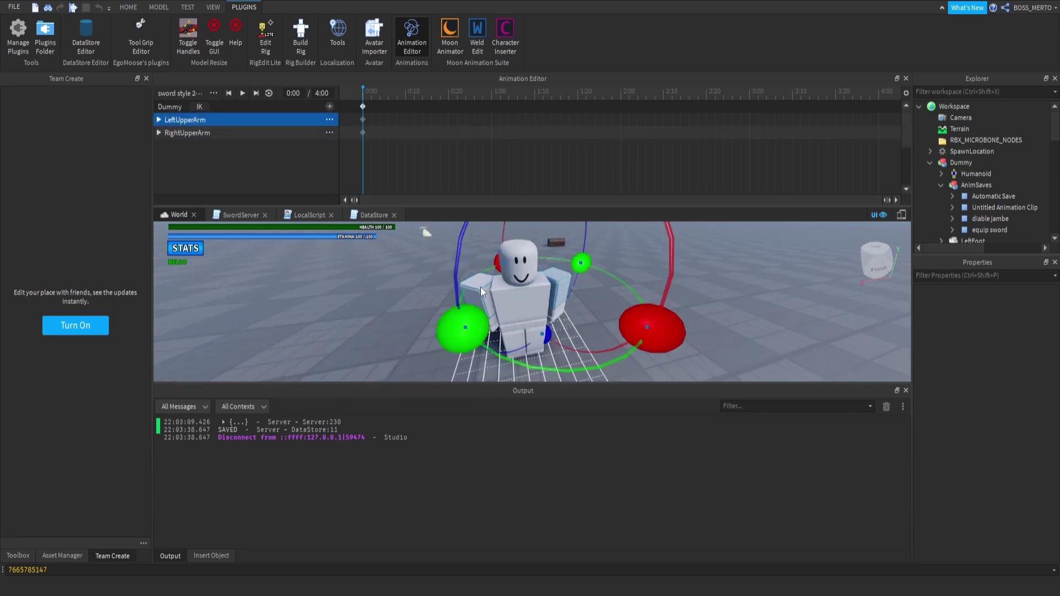
left_click(493, 280)
right_click_drag(493, 280, 493, 281)
left_click_drag(607, 296, 586, 251)
right_click_drag(587, 253, 561, 269)
left_click(560, 270)
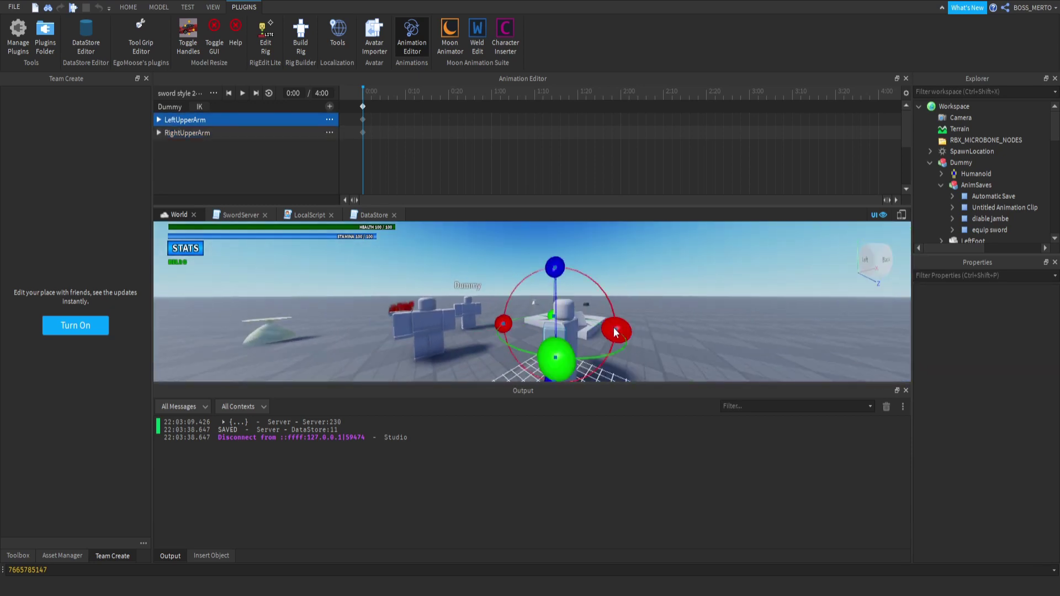
left_click_drag(614, 328, 594, 375)
right_click_drag(600, 282, 492, 307)
left_click(601, 275)
key("w")
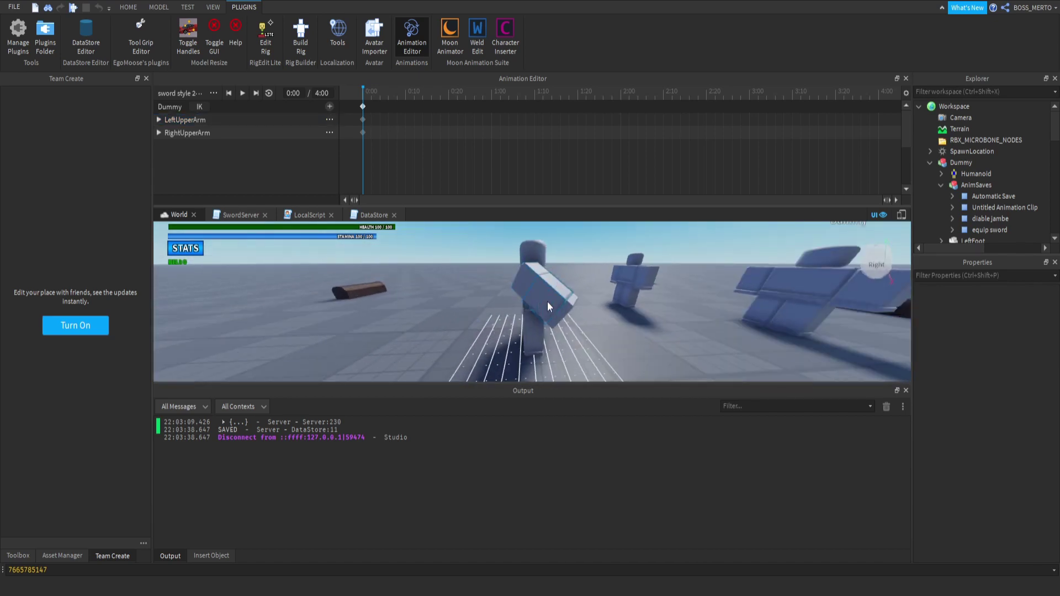
Step: Rotate the dummy's right lower arm at the 0:00 frame to bend the elbow
left_click(547, 307)
right_click_drag(605, 310, 601, 294)
left_click_drag(555, 268, 548, 263)
left_click(586, 272)
right_click_drag(588, 273, 565, 304)
Step: Rotate the dummy's left lower arm at the 0:00 frame to bend the elbow
left_click(550, 316)
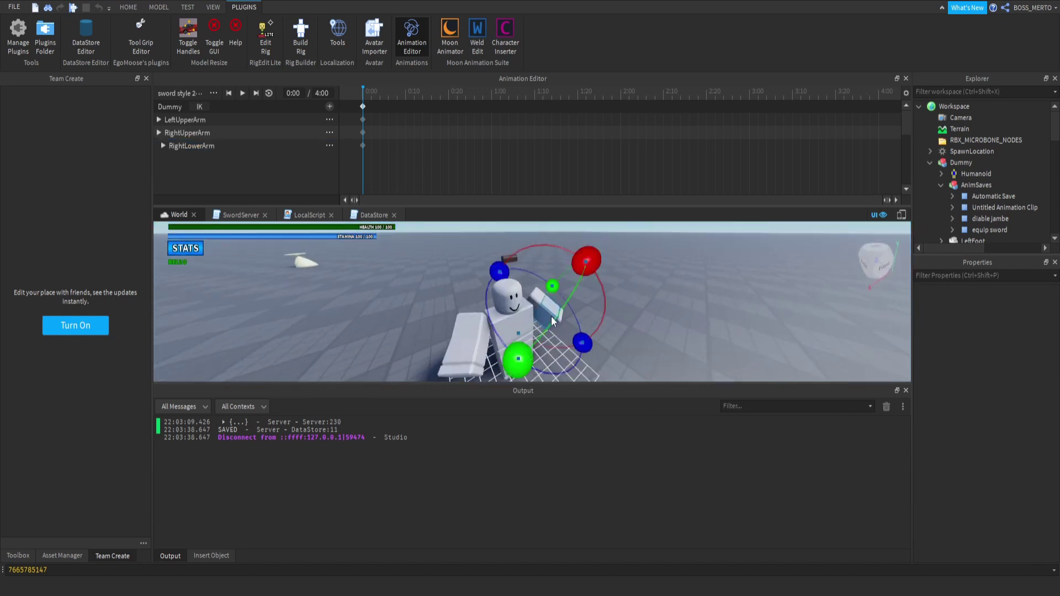
mouse_move(580, 255)
left_mouse_down()
mouse_move(590, 257)
mouse_move(582, 259)
left_mouse_up()
left_click(613, 276)
right_click_drag(612, 276, 613, 276)
scroll(612, 276, "down", 10)
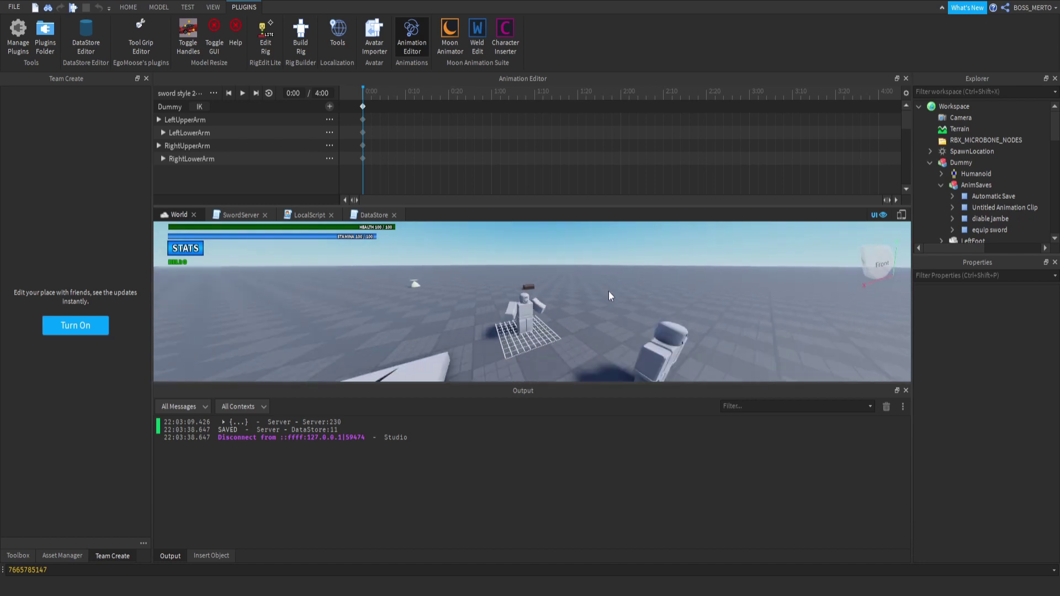
scroll(539, 301, "up", 10)
right_click_drag(538, 303, 539, 302)
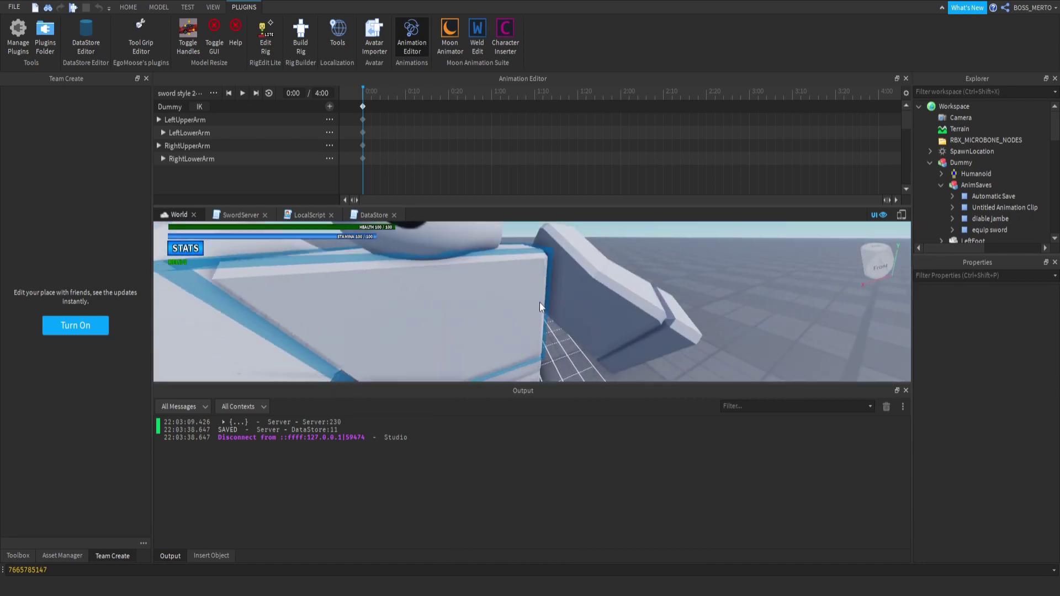
scroll(539, 303, "down", 5)
Step: Readjust the rotation of the dummy's left arm at the 0:00 frame, including the upper arm
left_click(561, 305)
left_click_drag(595, 247, 578, 287)
right_click_drag(579, 287, 537, 289)
left_click(537, 289)
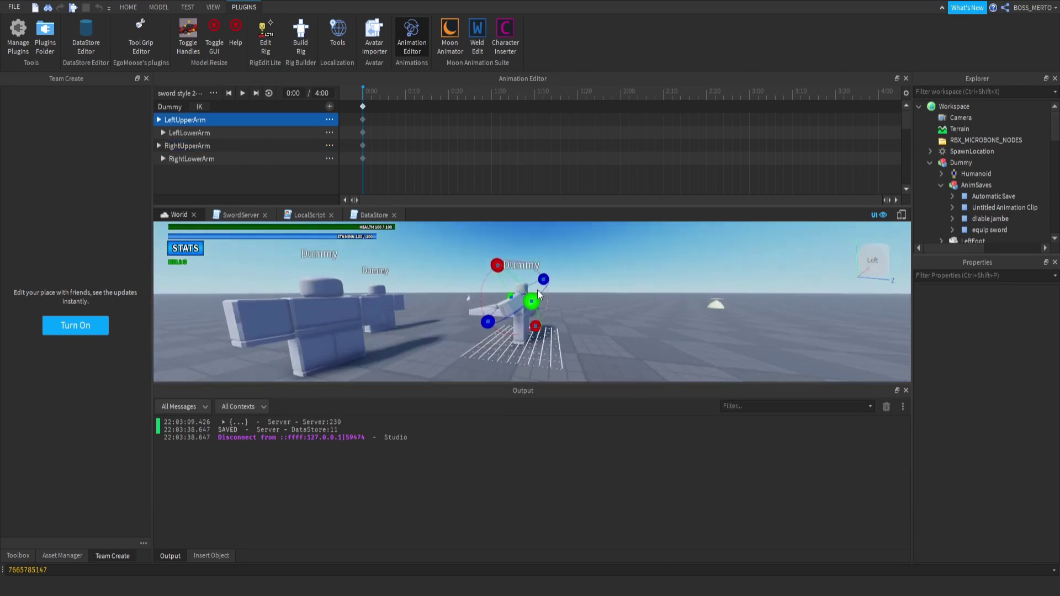
left_click_drag(495, 265, 489, 278)
right_click_drag(489, 278, 490, 278)
left_click(618, 262)
Step: Adjust the rotation of the dummy's right arm at the 0:00 frame
scroll(618, 262, "up", 2)
right_click_drag(618, 261, 618, 262)
scroll(618, 262, "up", 2)
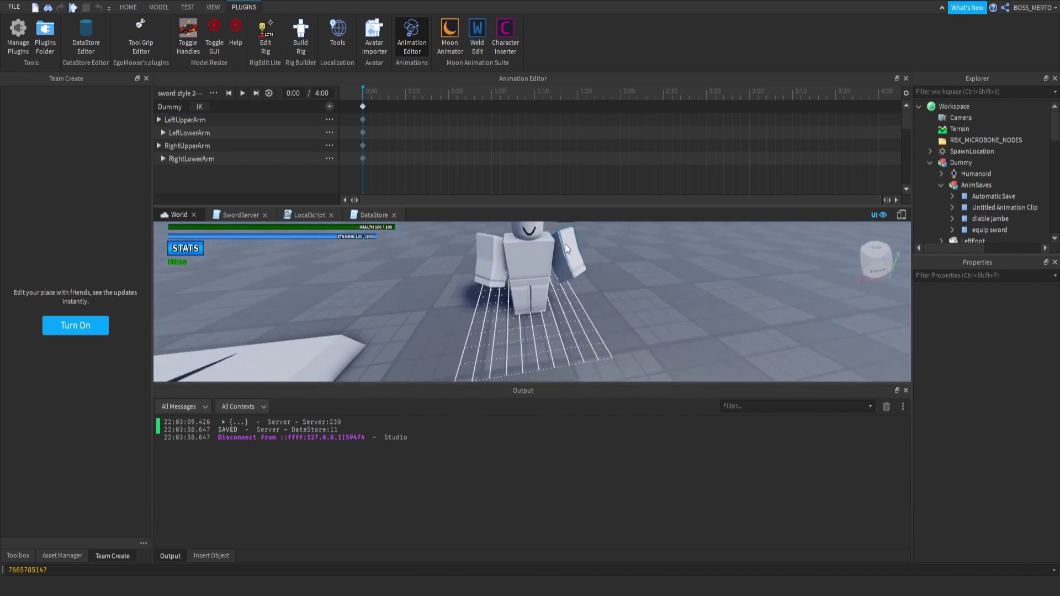
left_click(485, 251)
right_click_drag(485, 248, 484, 249)
left_click_drag(499, 244, 504, 234)
left_click(713, 235)
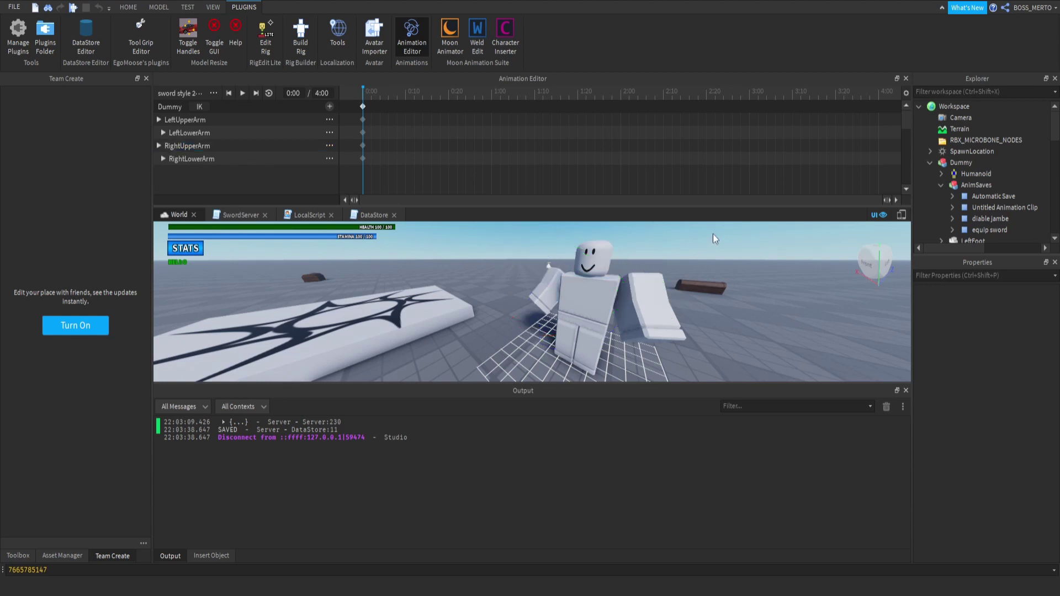
Step: Rotate the right lower arm further at the 0:00 frame to refine its bend
right_click_drag(713, 235, 735, 235)
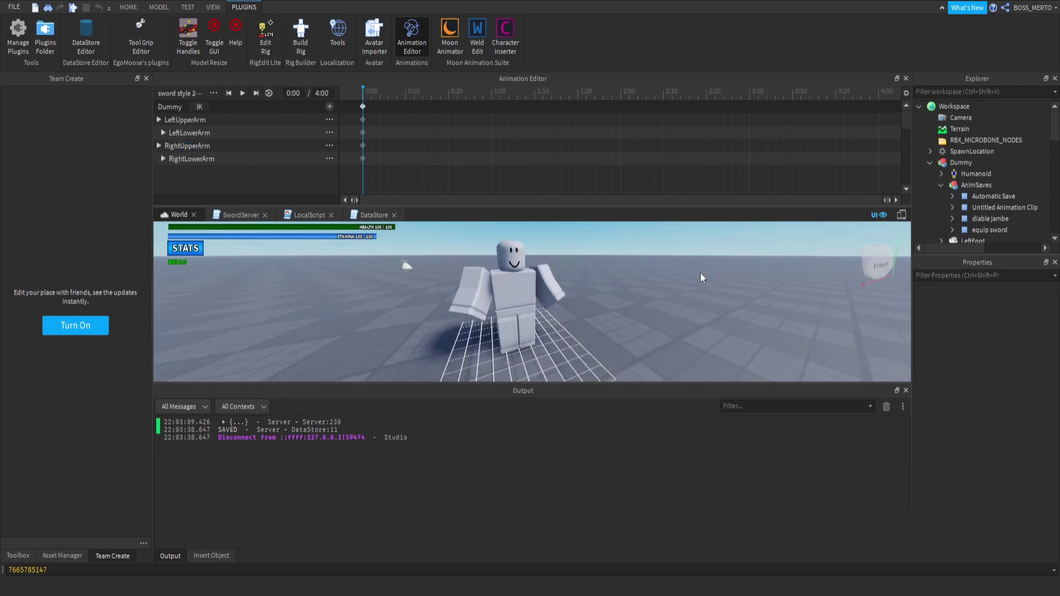
left_click(473, 296)
right_click_drag(473, 296, 582, 333)
scroll(582, 333, "down", 2)
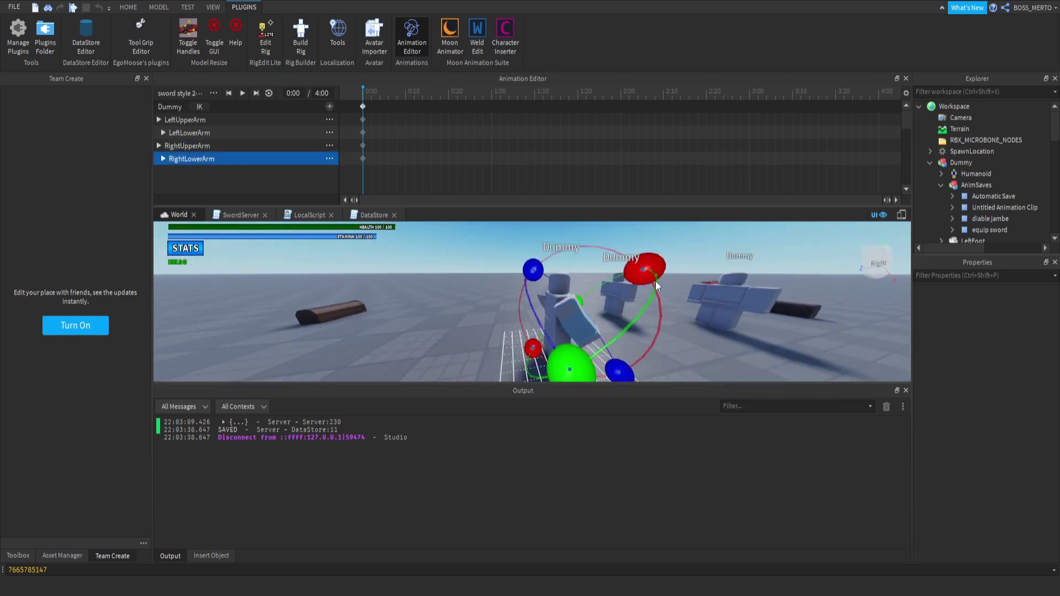
left_click_drag(650, 275, 618, 257)
left_click(640, 257)
Step: Rotate the left lower arm further at the 0:00 frame to refine its bend
right_click_drag(634, 257, 489, 292)
left_click(489, 291)
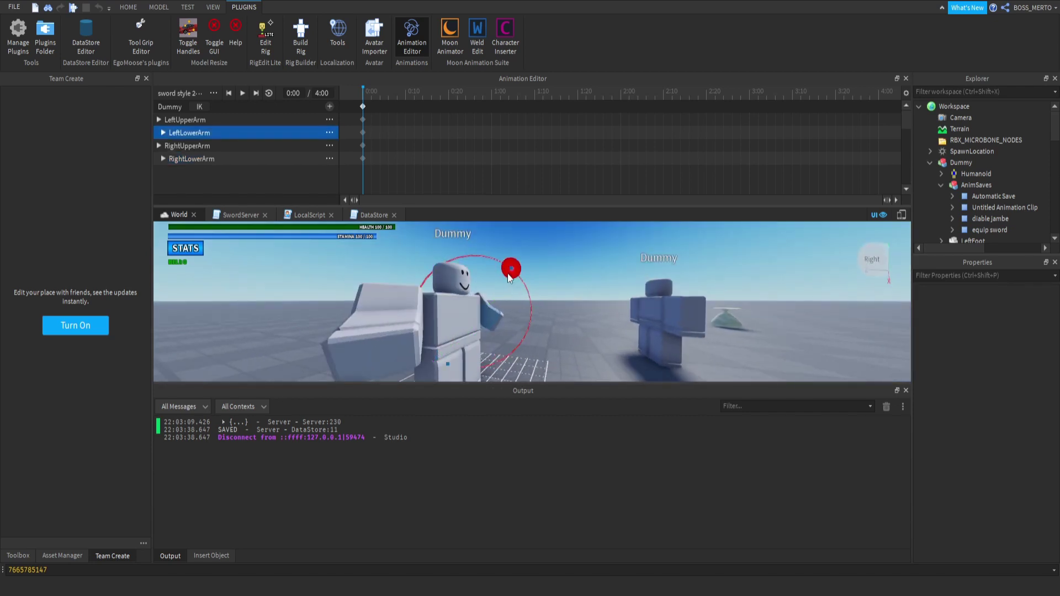
left_click(538, 264)
right_click_drag(558, 265, 557, 265)
scroll(557, 265, "up", 4)
scroll(558, 265, "down", 2)
scroll(558, 265, "down", 4)
scroll(557, 265, "up", 4)
scroll(557, 265, "down", 5)
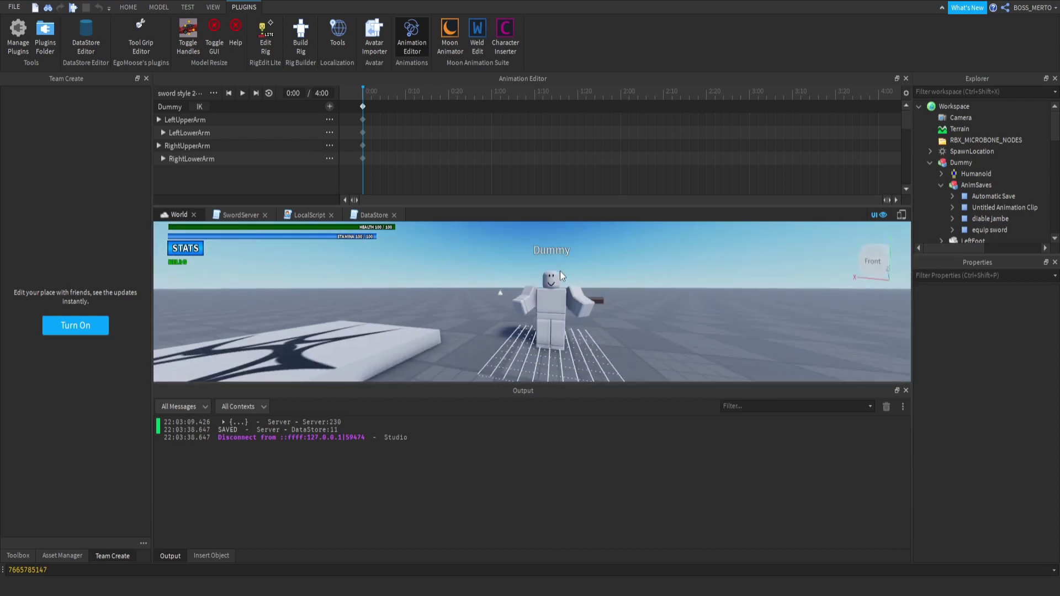
Step: Rotate the dummy's right upper arm at the 2:00 frame to key a mid-animation pose
left_click(621, 94)
left_click(525, 292)
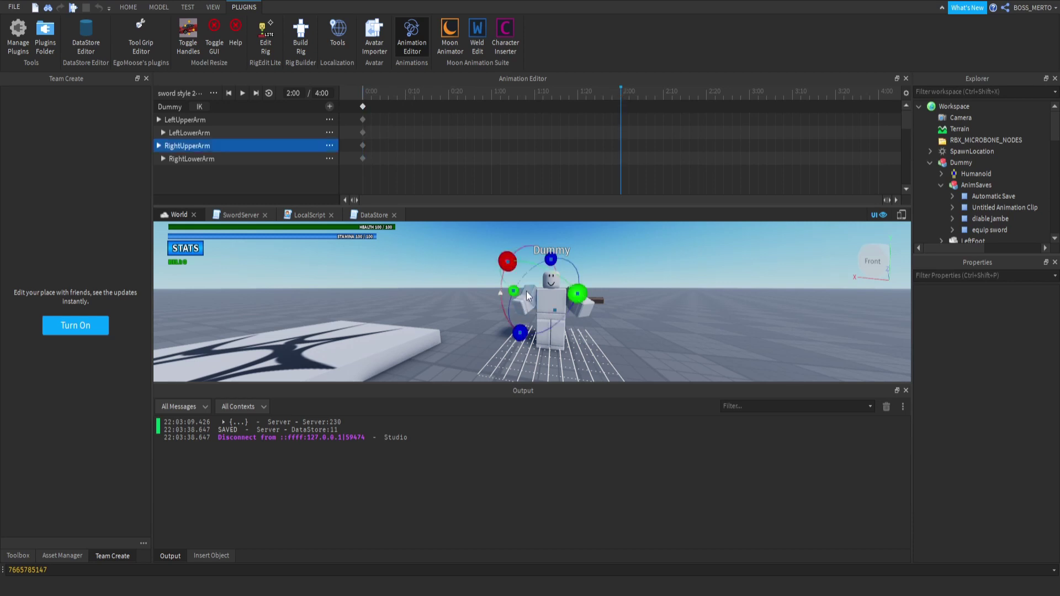
key("a")
right_click_drag(525, 290, 532, 290)
key("w")
left_click_drag(538, 271, 527, 269)
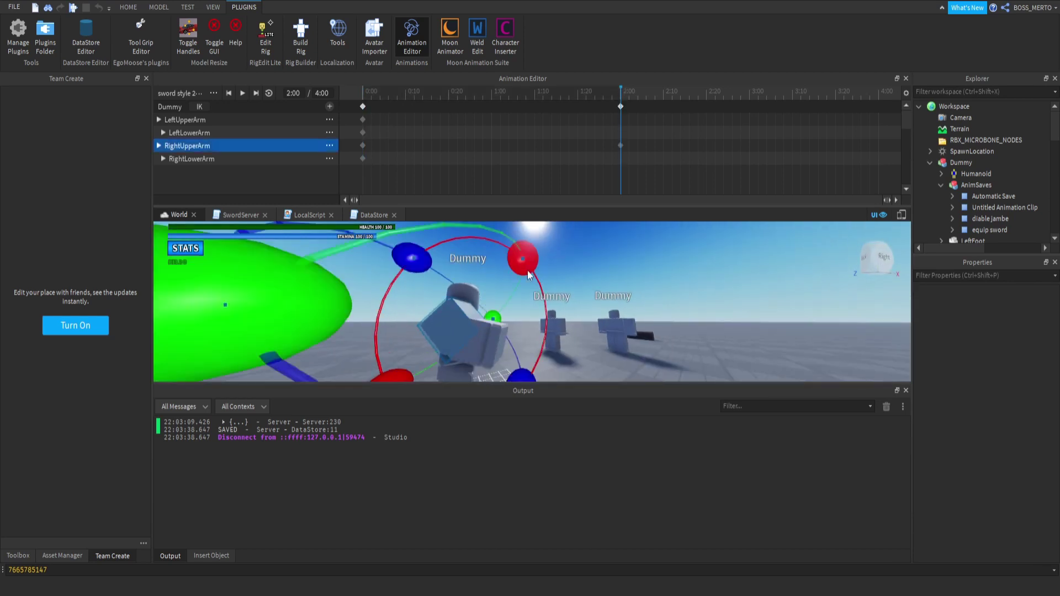
Step: Rotate the dummy's left upper arm at the 2:00 frame to key its mid-animation pose
key("d")
right_click_drag(526, 270, 500, 308)
left_click(498, 308)
key("w")
left_click(584, 260)
left_click(485, 290)
left_click_drag(529, 243, 551, 250)
left_click(552, 251)
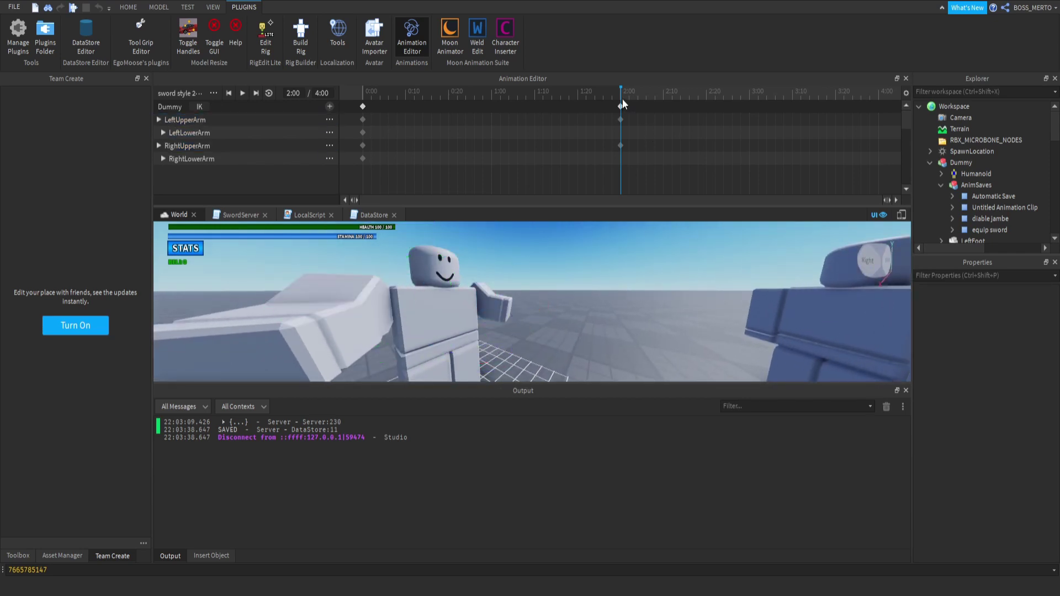
Step: Return to the 0:00 frame and rotate the dummy's right hand
left_click(367, 95)
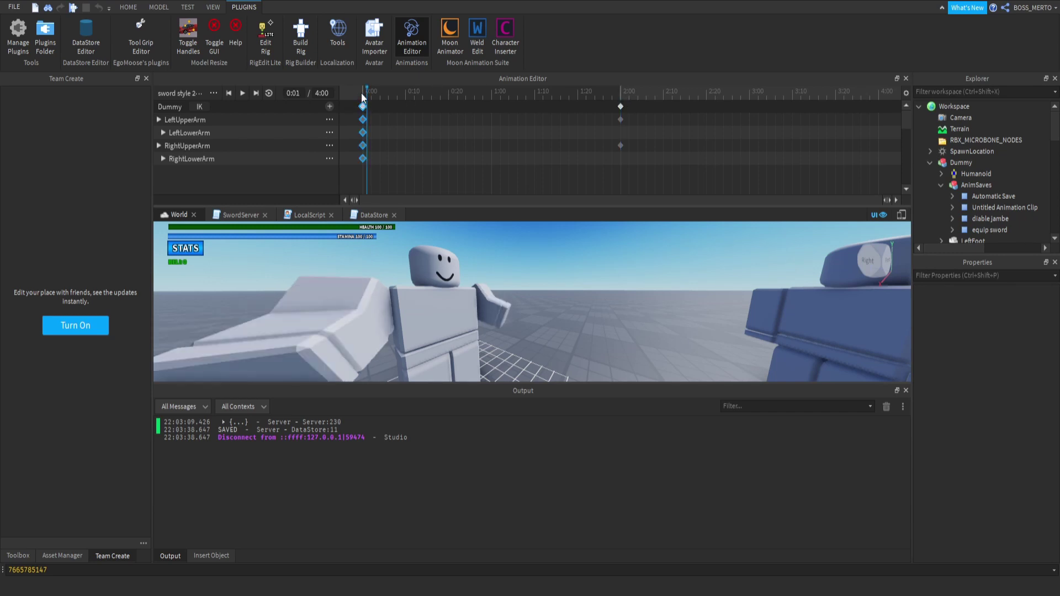
left_click_drag(375, 95, 355, 95)
right_click_drag(508, 261, 508, 260)
left_click(442, 299)
right_click_drag(398, 323, 403, 323)
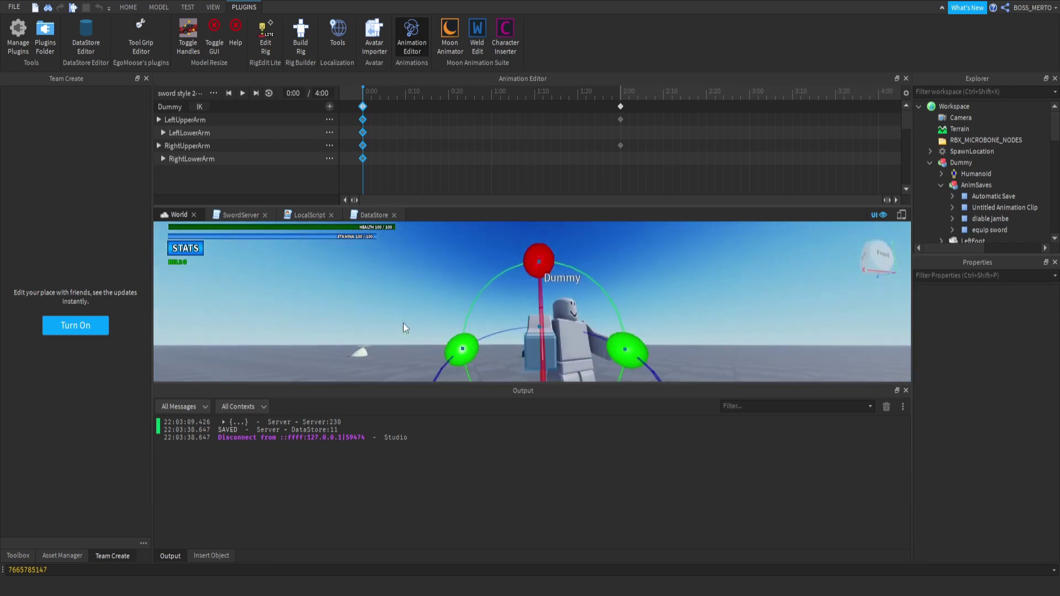
left_click(637, 360)
Step: Rotate the dummy's left hand at the 0:00 frame
right_click_drag(613, 360, 546, 346)
left_click(546, 346)
scroll(546, 346, "up", 3)
scroll(546, 345, "down", 3)
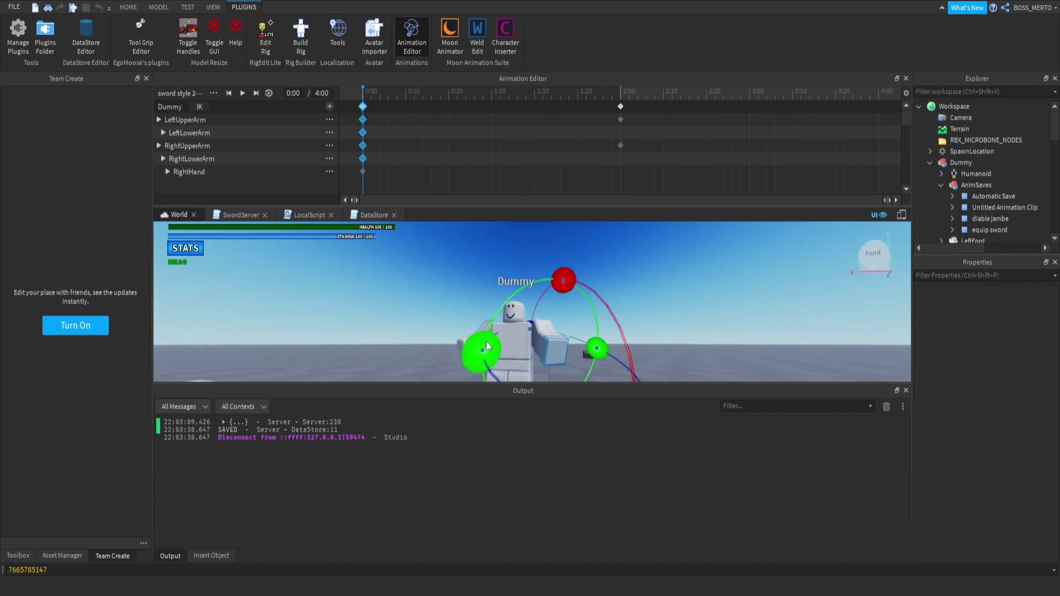
left_click_drag(486, 341, 486, 332)
Step: Tilt the dummy's head slightly at the 0:00 frame
left_click(506, 316)
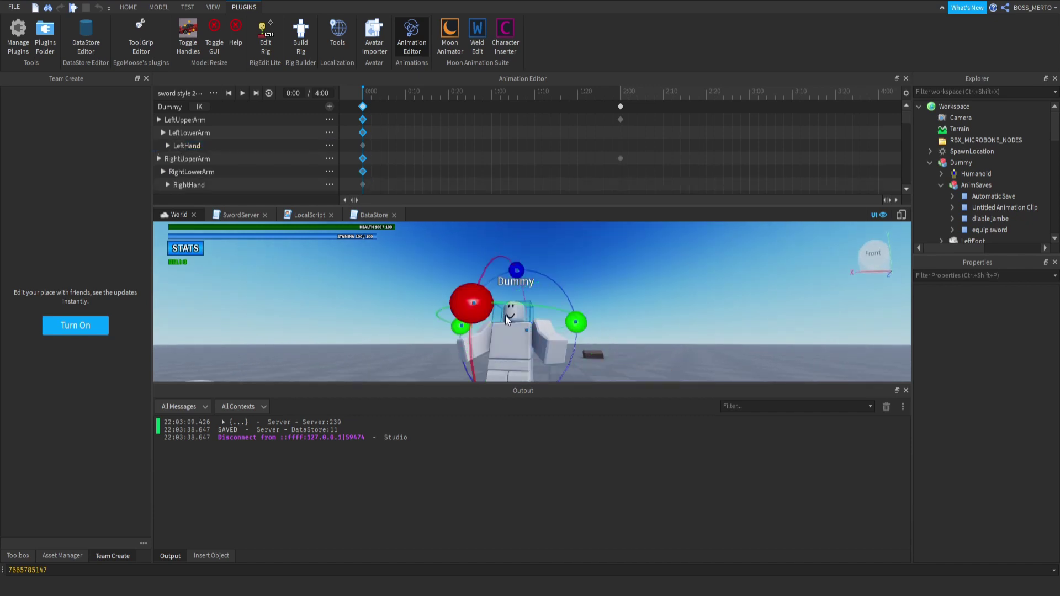
scroll(505, 316, "up", 3)
right_click_drag(505, 316, 502, 313)
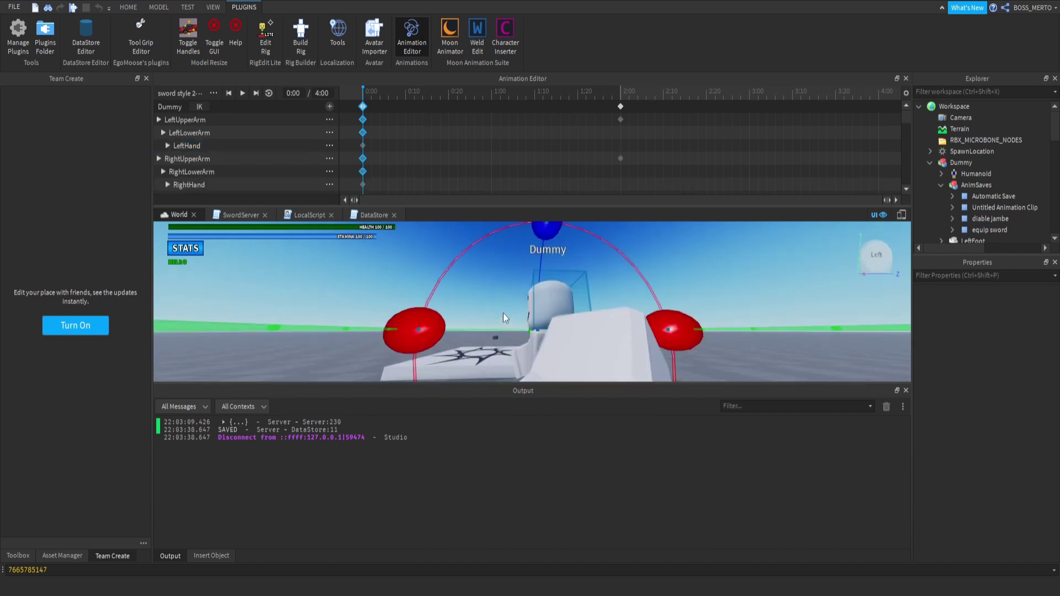
left_click_drag(426, 317, 420, 308)
key("a")
key("s")
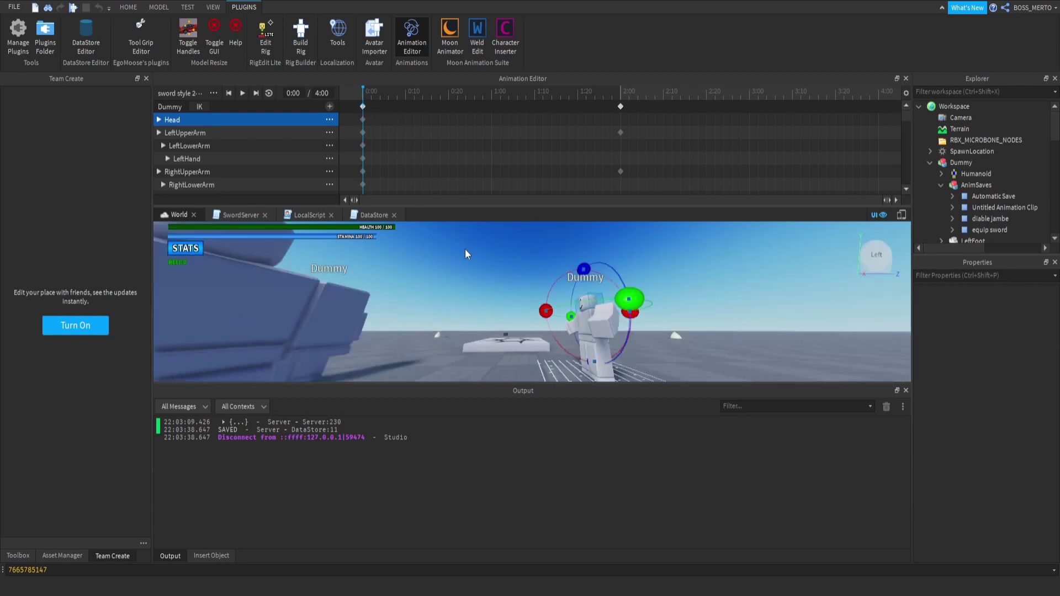
Step: Copy the 0:00 keyframes of all animated parts to the 4:00 frame
left_click(878, 93)
key("ctrl+v")
left_click_drag(878, 95, 414, 102)
Step: Play the animation from a front view to preview the arm and head movement
left_click(746, 301)
key("a")
right_click_drag(746, 301, 746, 302)
key("space")
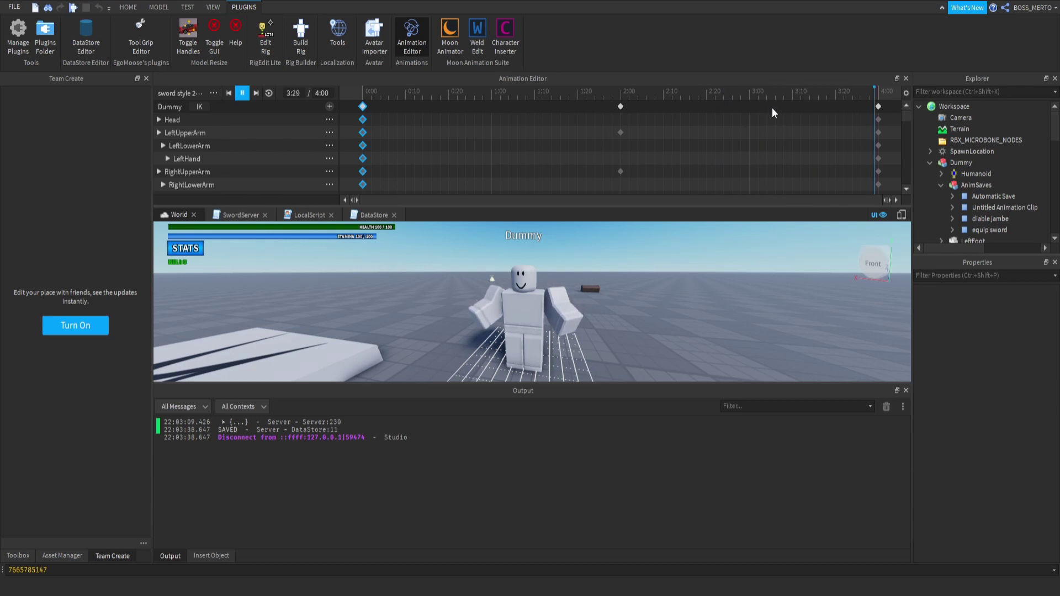
Step: Select the dummy's upper torso at the 2:00 frame and activate the Move tool
left_click(620, 95)
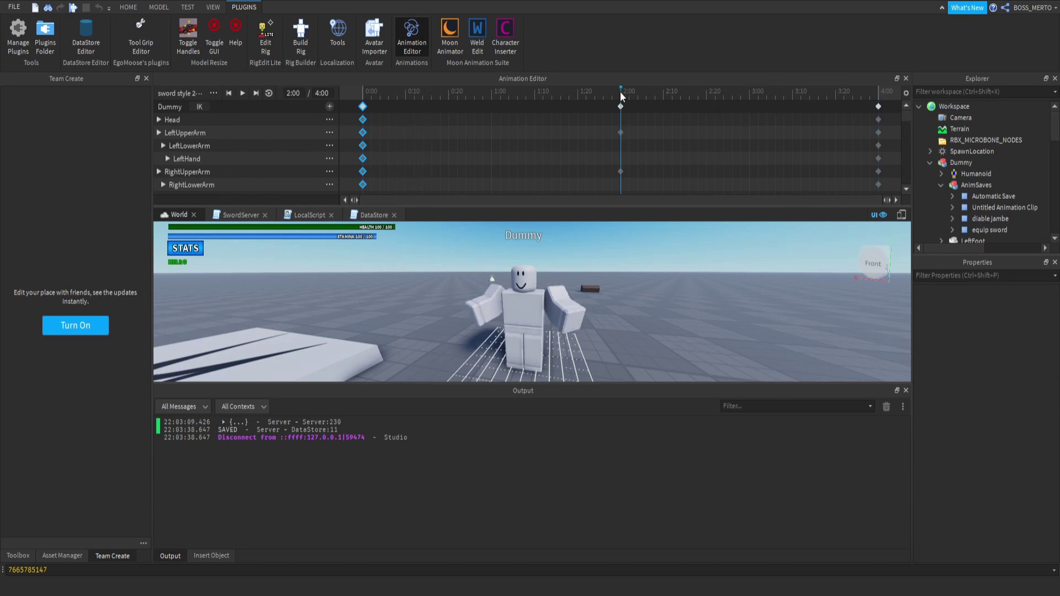
left_click(520, 312)
left_click(135, 7)
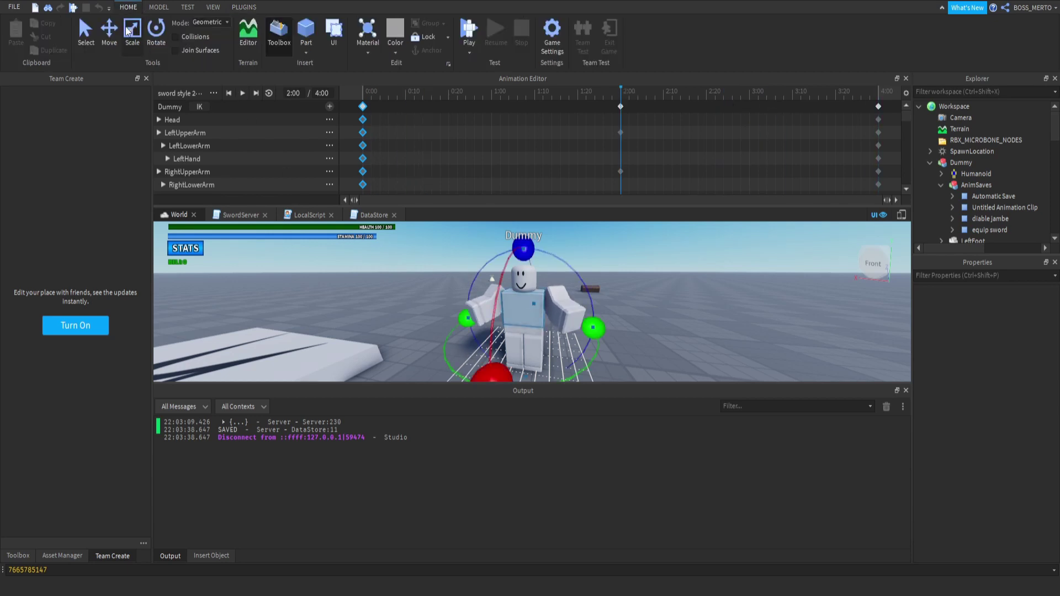
left_click(109, 33)
scroll(515, 280, "up", 3)
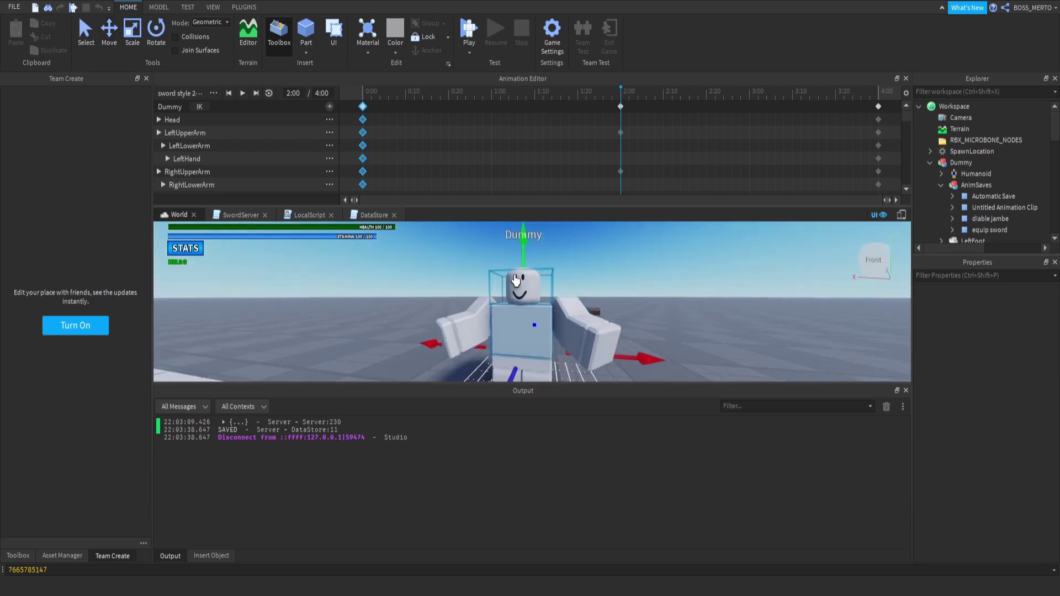
scroll(515, 279, "down", 3)
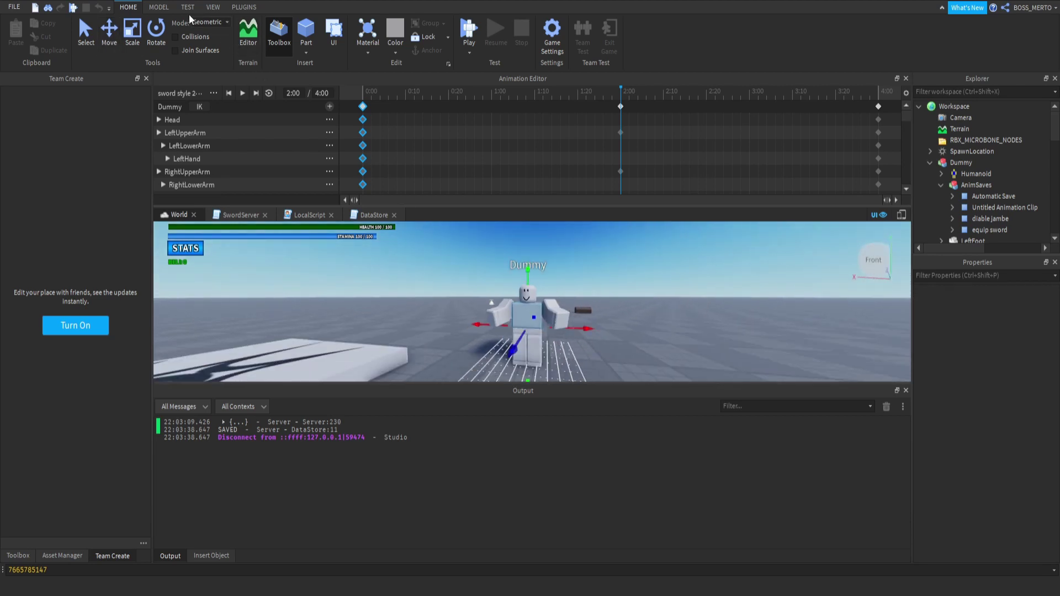
Step: Try to shift the upper torso vertically at the 2:00 frame
left_click(159, 8)
left_click(124, 9)
scroll(497, 240, "up", 4)
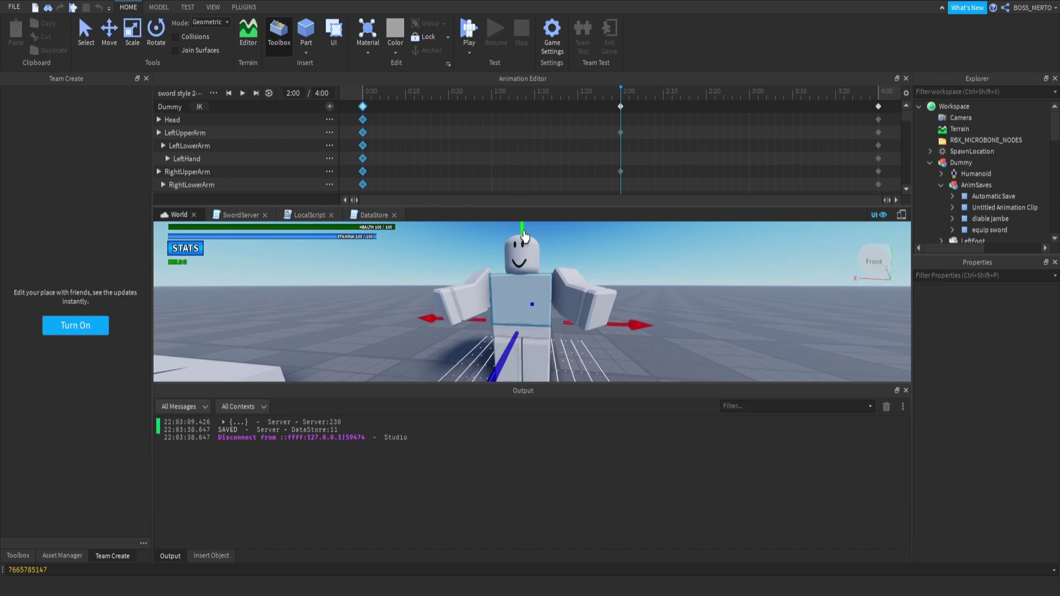
left_click(523, 233)
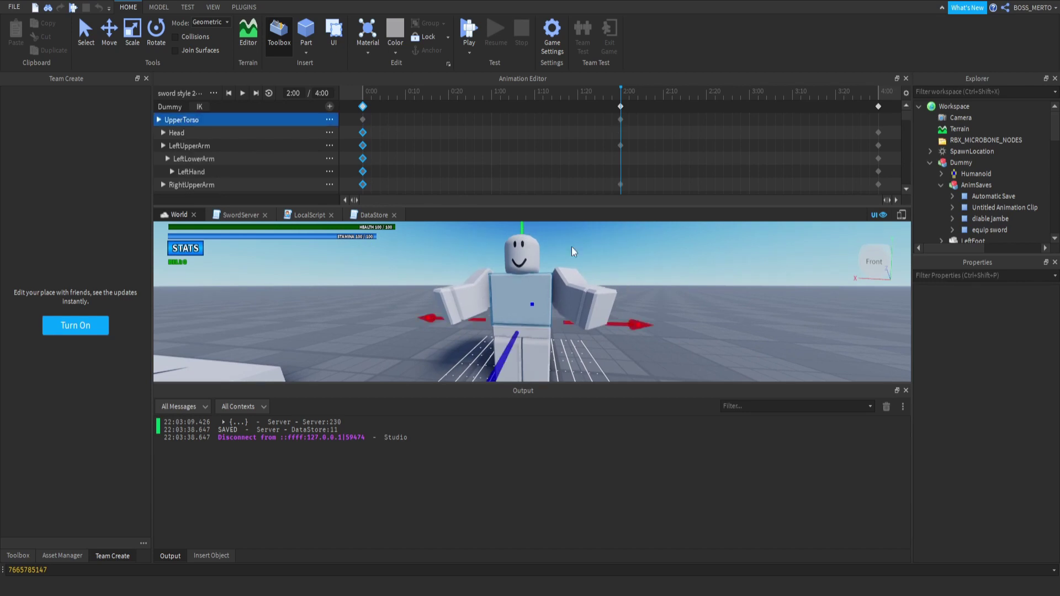
Step: Play the animation from the 0:00 frame to check the torso movement
left_click(357, 97)
key("space")
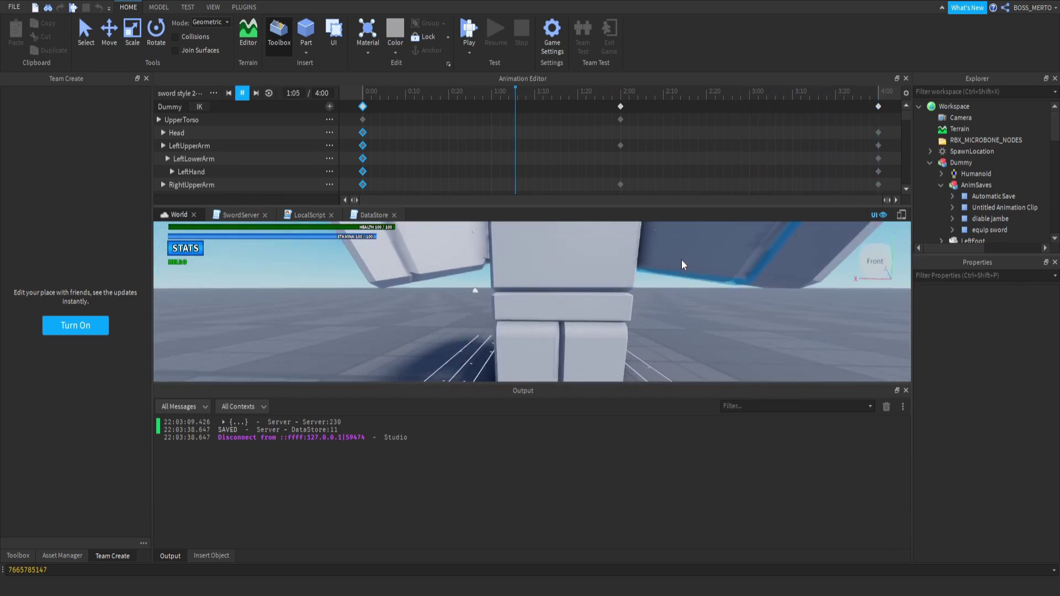
key("space")
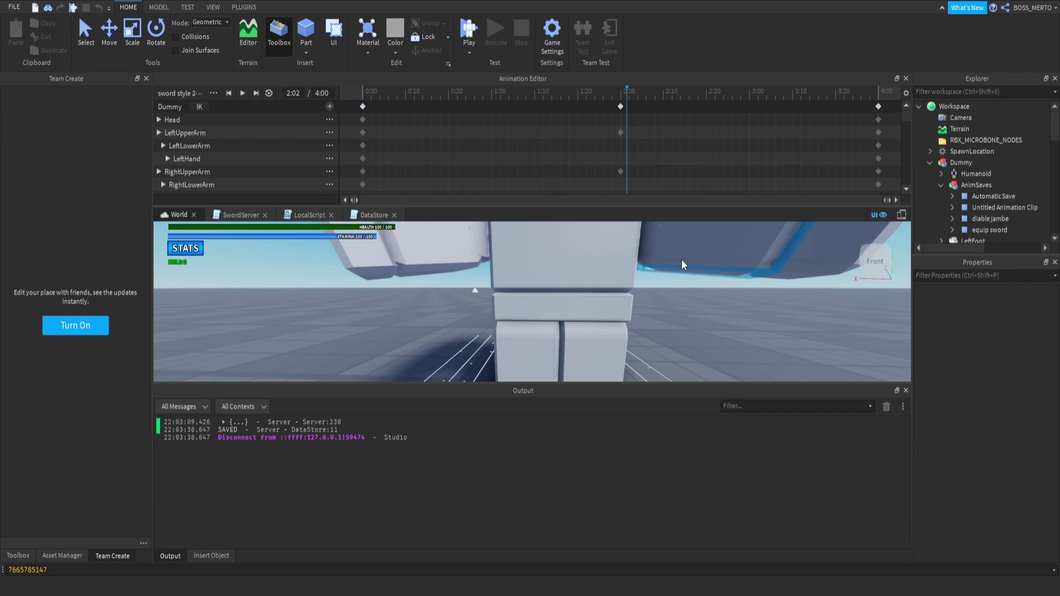
Step: Move the dummy's upper torso down slightly at the 2:00 frame
left_click(622, 95)
left_click(590, 252)
scroll(550, 308, "down", 4)
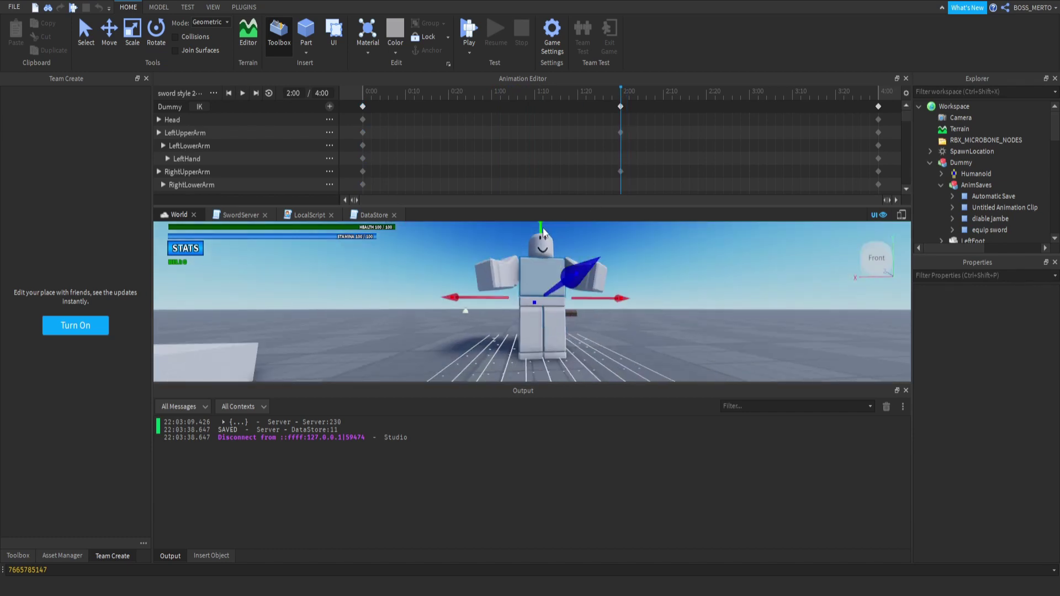
left_click_drag(540, 227, 541, 232)
Step: Play the animation again from 0:00 to review the lowered torso pose
left_click_drag(378, 95, 315, 102)
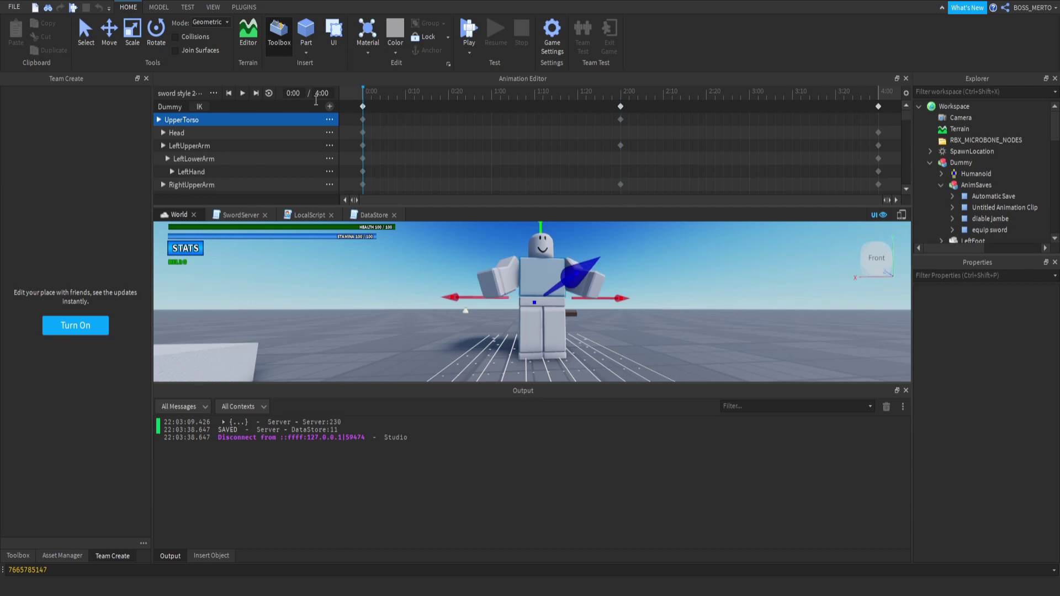
left_click(728, 269)
scroll(718, 269, "up", 1)
key("space")
right_click_drag(715, 268, 714, 267)
scroll(715, 267, "down", 3)
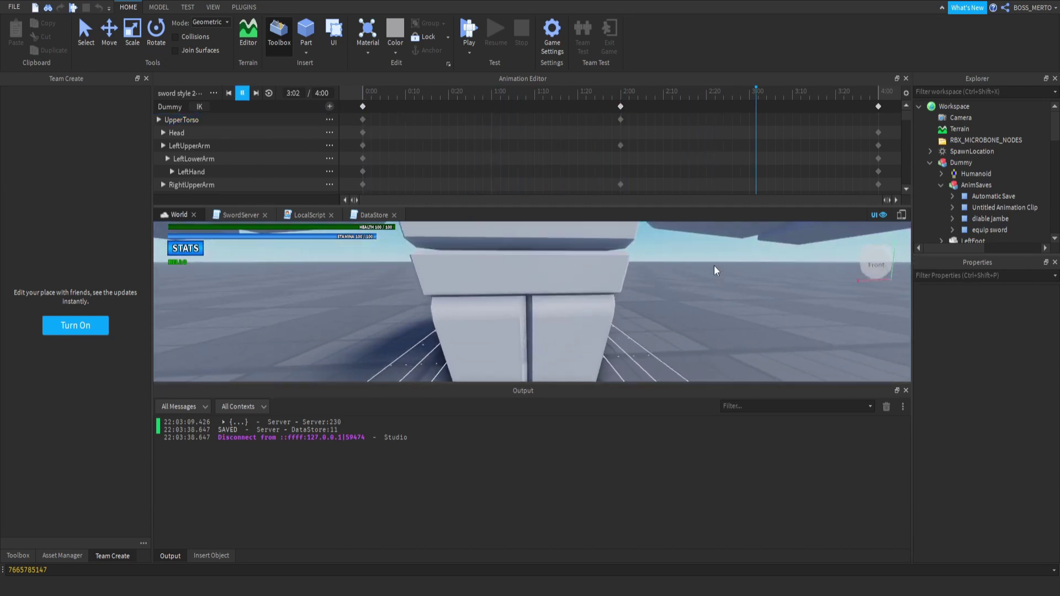
key("space")
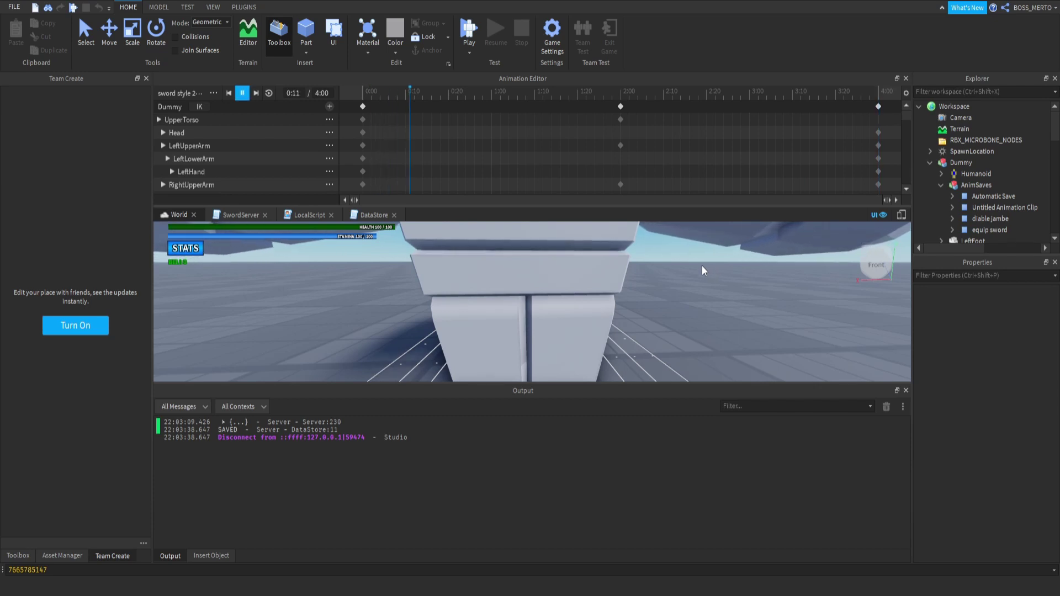
key("space")
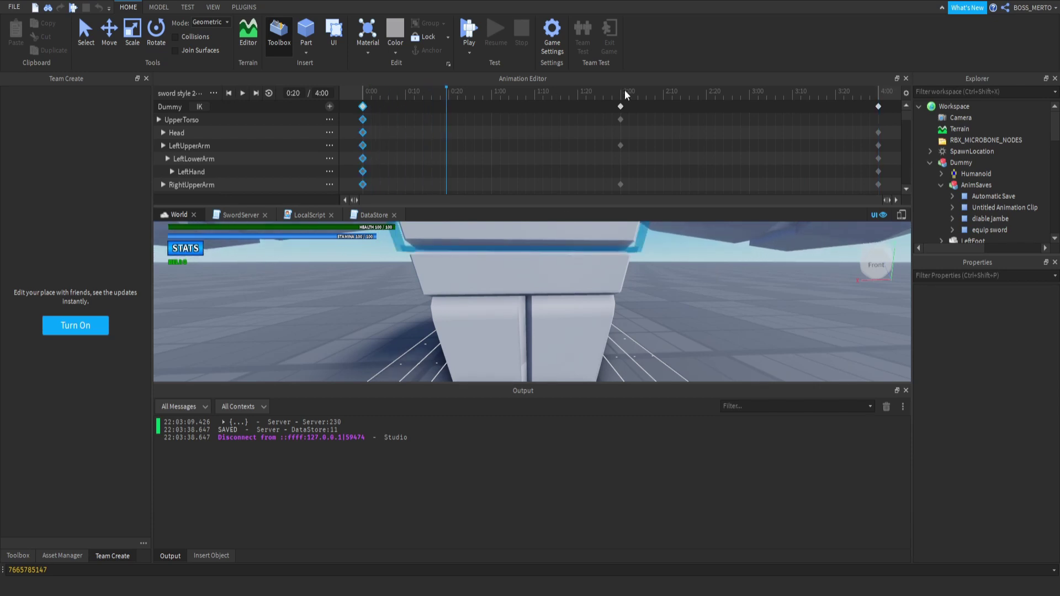
Step: Copy the 0:00 keyframes, including the upper torso's, to the 4:00 frame and play the animation
left_click(879, 94)
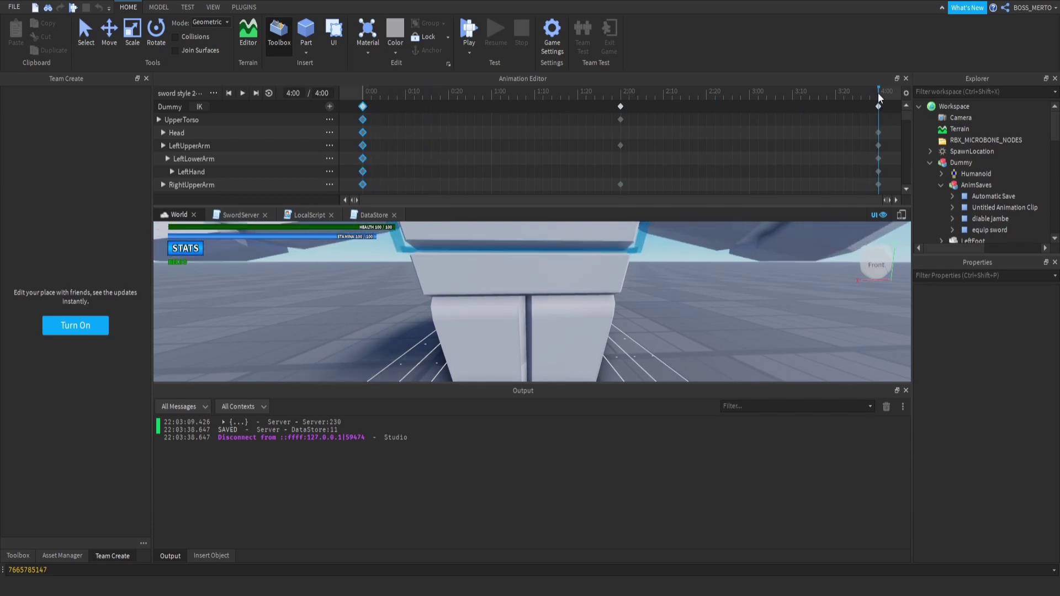
left_click_drag(826, 100, 425, 150)
key("space")
scroll(724, 306, "down", 4)
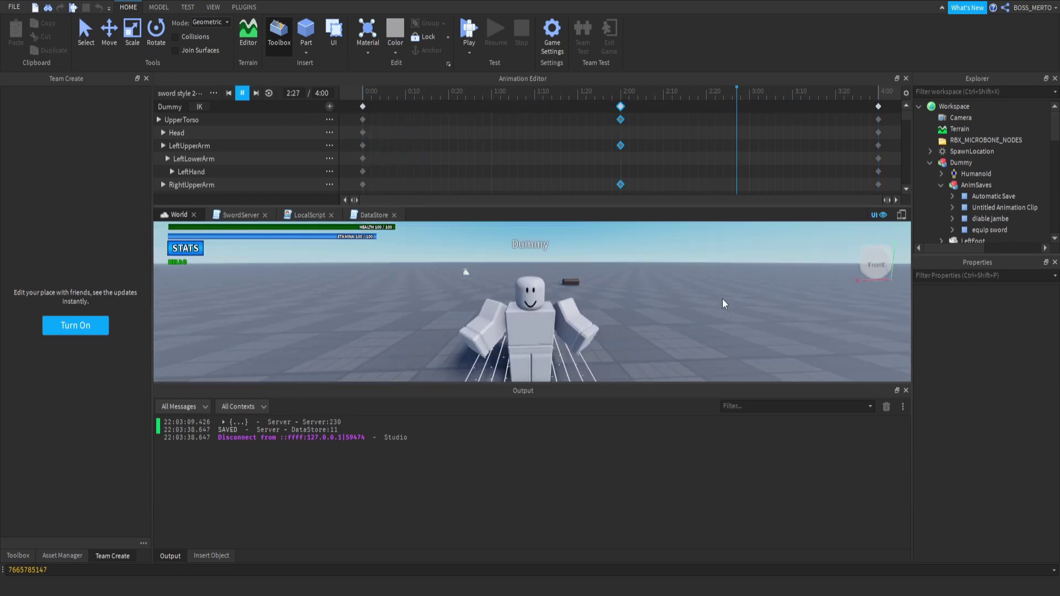
Step: Return the stopped playback to 0:00, then set the sword style 2 equip animation's priority to Movement and publish it to Roblox
key("space")
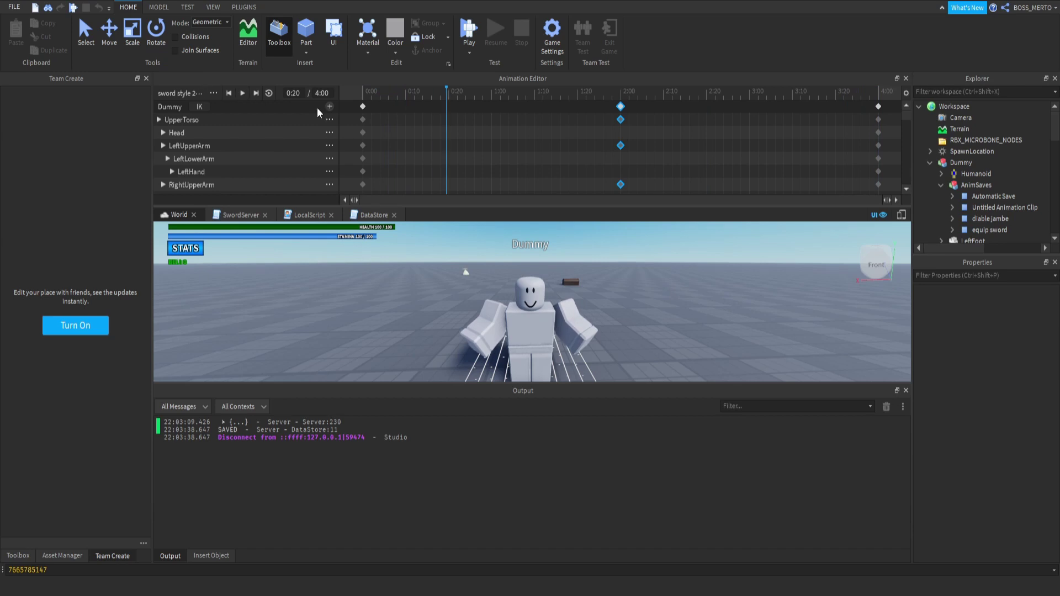
left_click(364, 95)
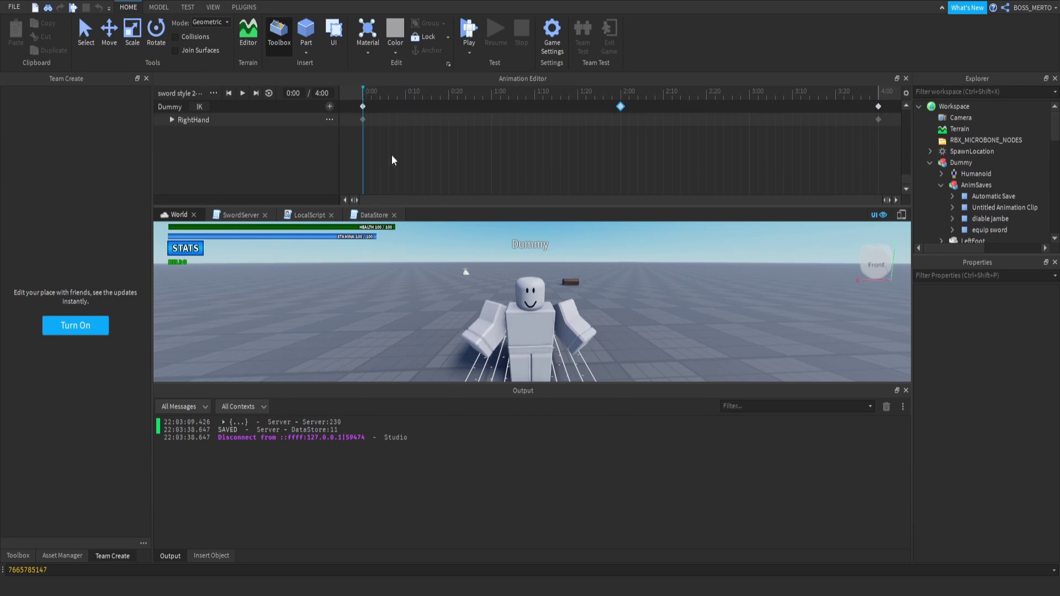
left_click(211, 96)
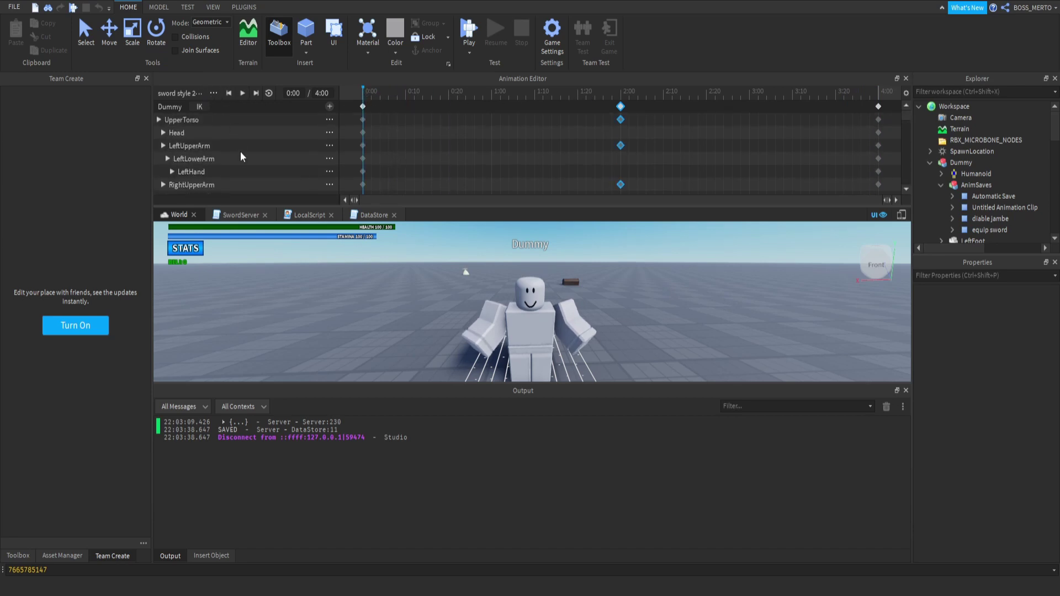
left_click(244, 160)
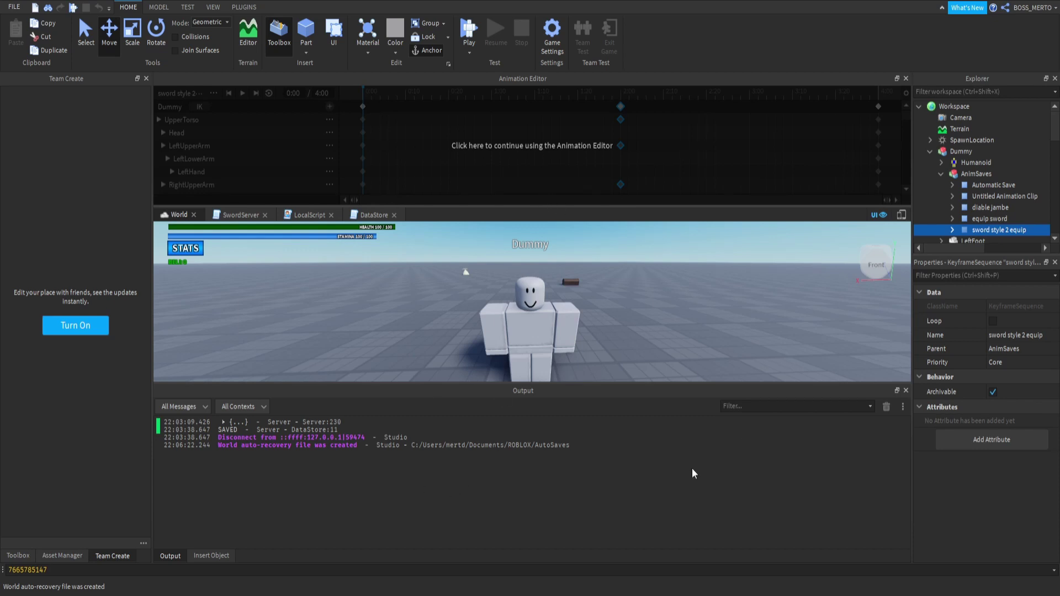
left_click(225, 99)
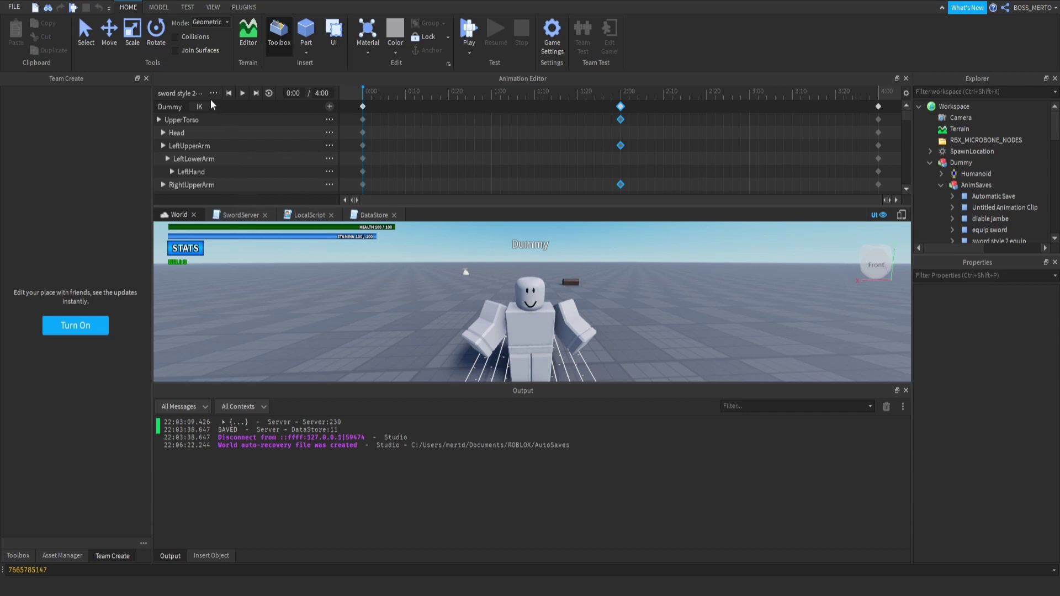
key("ctrl+s")
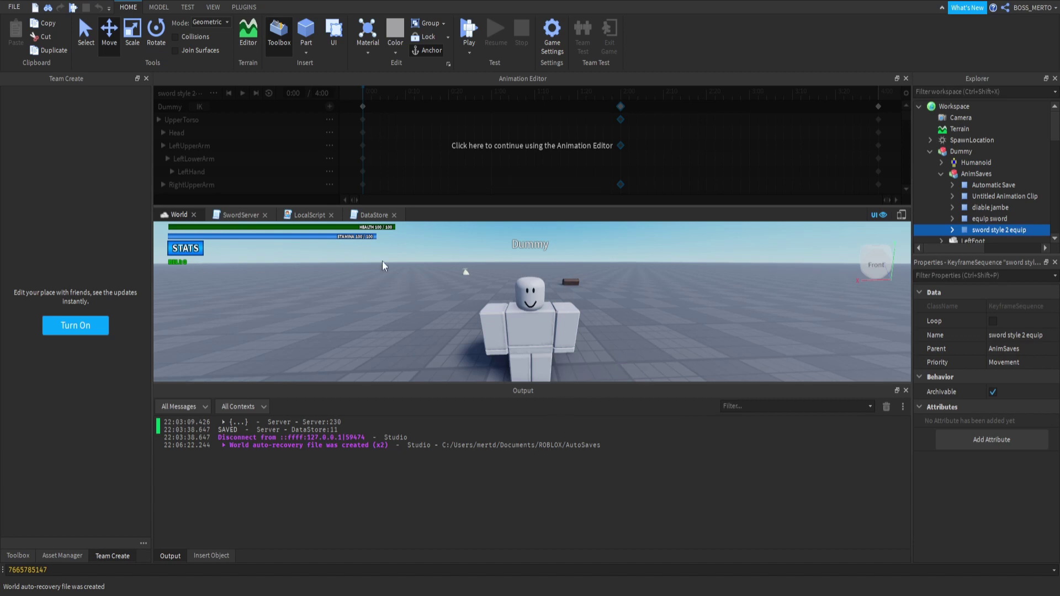
left_click(243, 215)
left_click(905, 78)
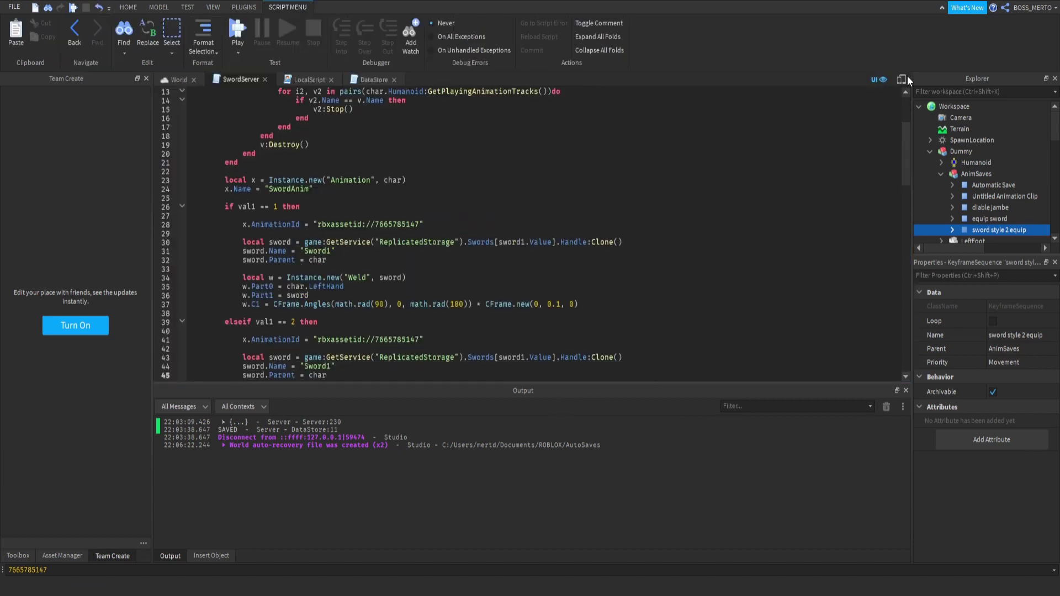
scroll(412, 278, "down", 2)
left_click_drag(418, 286, 383, 286)
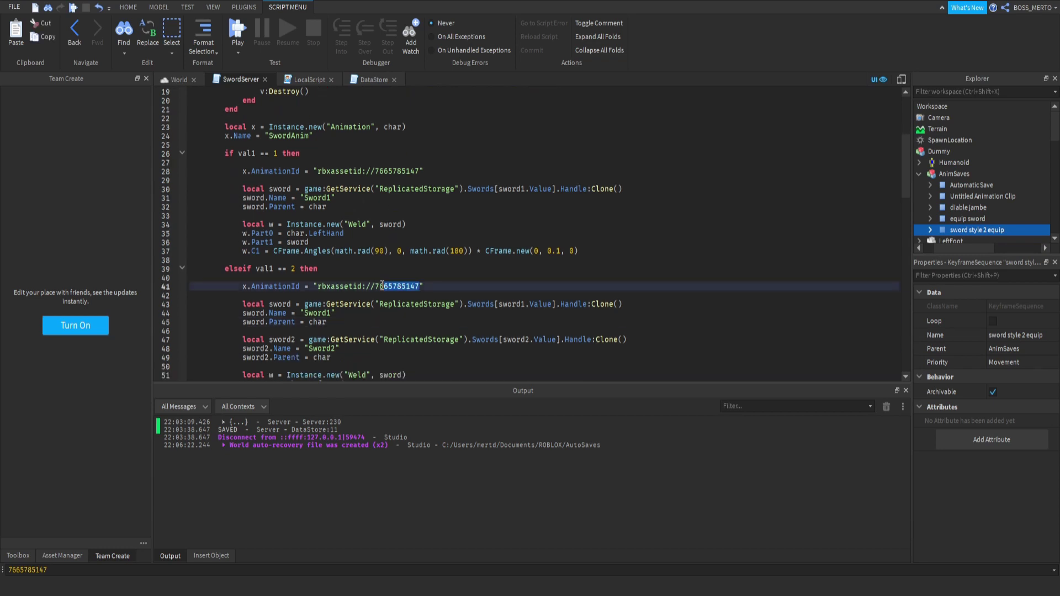
key("ctrl+v")
scroll(409, 299, "down", 7)
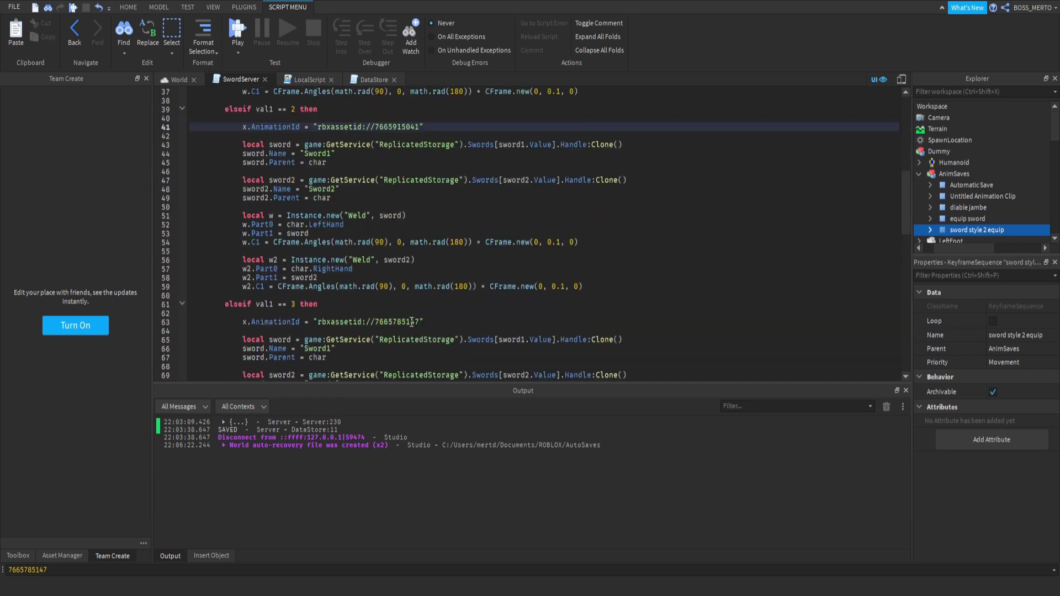
left_click_drag(420, 296, 379, 298)
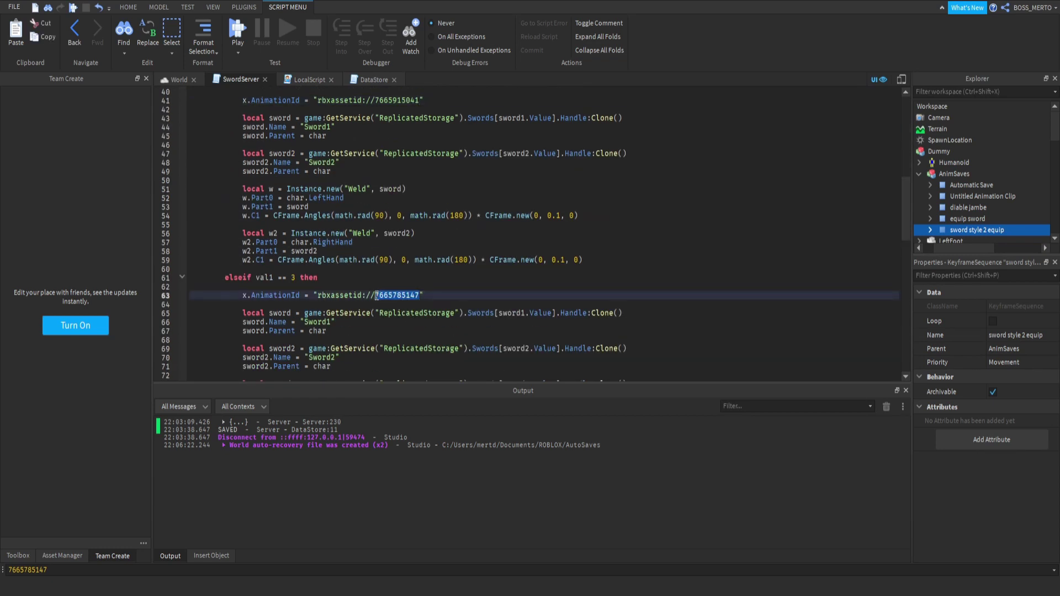
key("ctrl+v")
Step: Playtest the game with the Sword equipped and move the character around to check the new equip animation
left_click(245, 25)
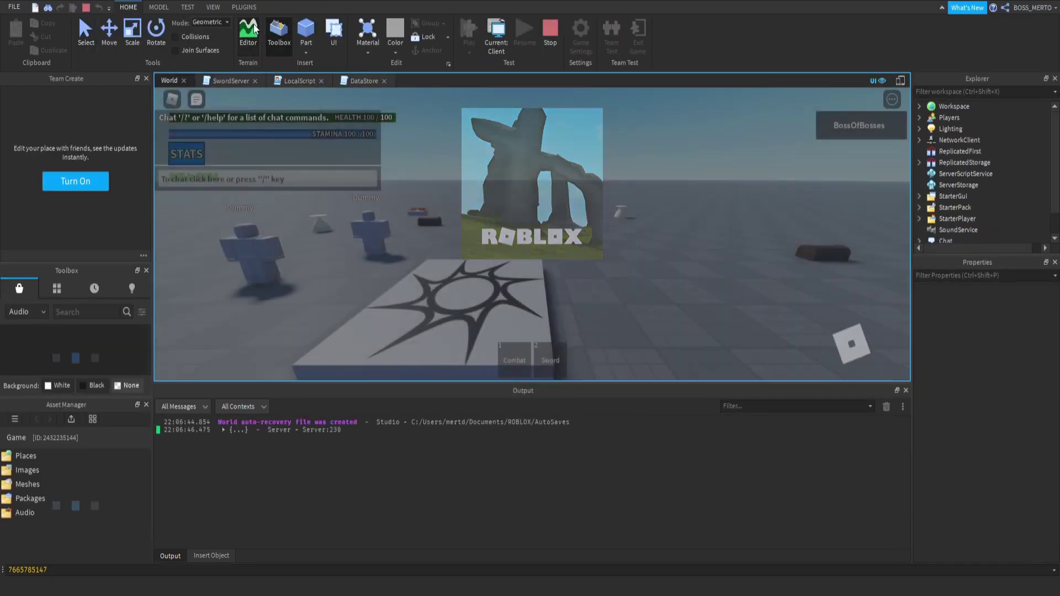
key("2")
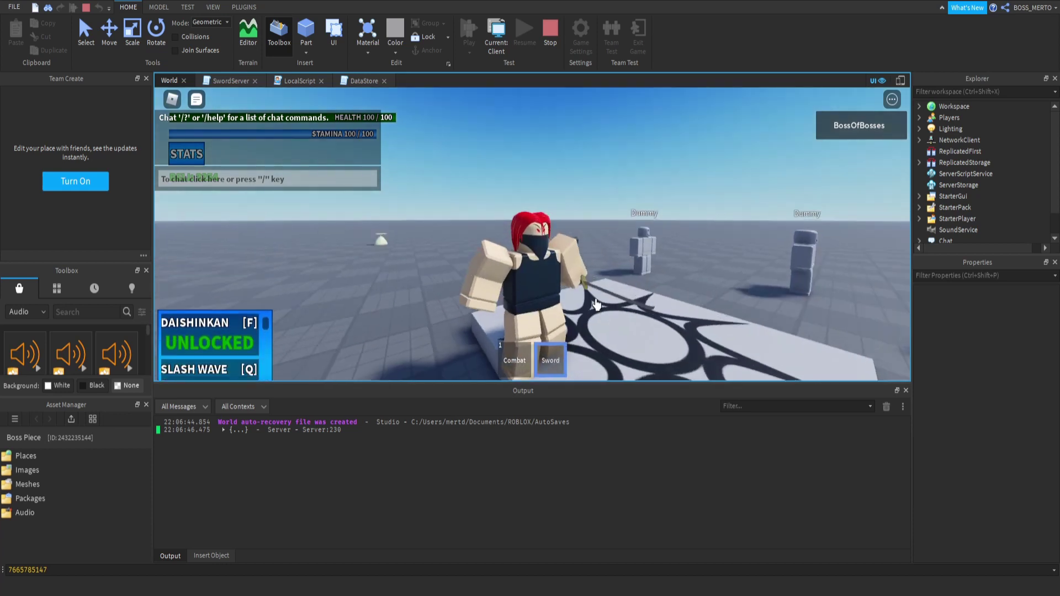
right_click_drag(596, 305, 597, 304)
key("s")
key("shift")
scroll(596, 305, "up", 3)
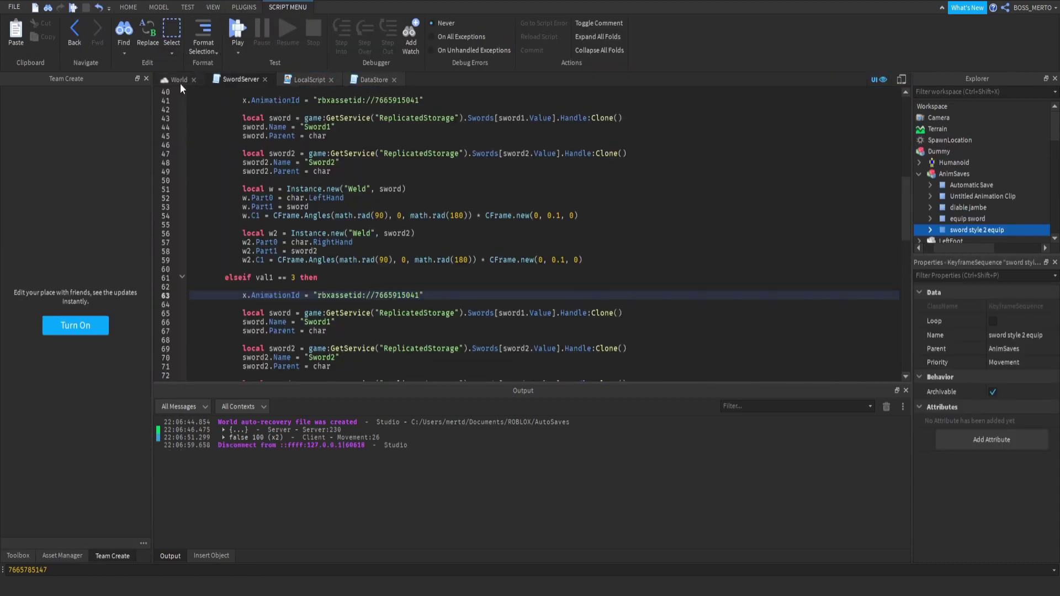
Step: Reopen the dummy's sword style 2 equip animation, turn on looping and publish it to Roblox again
left_click(179, 80)
left_click(245, 7)
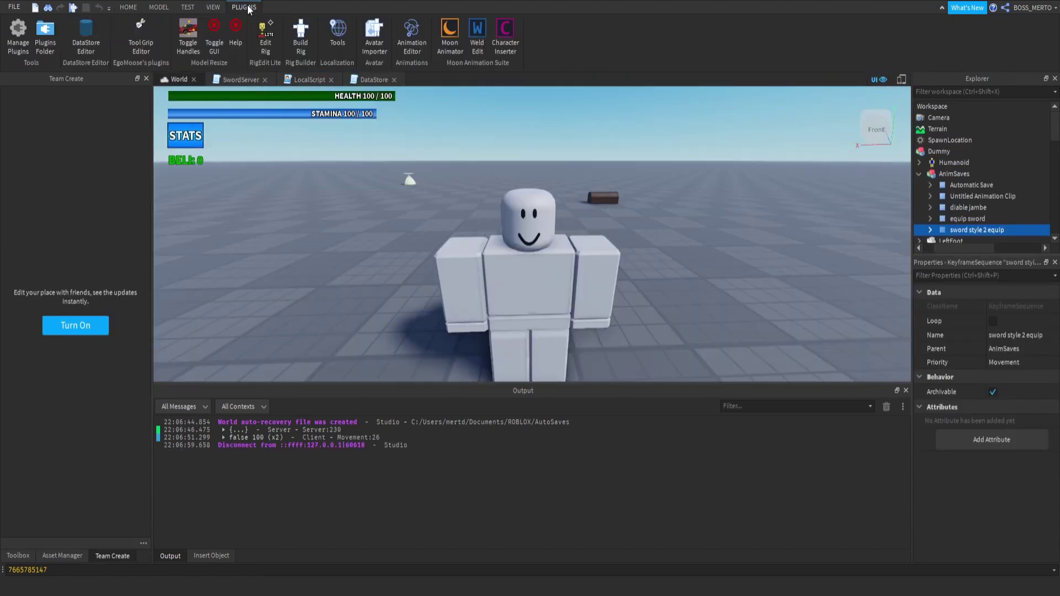
left_click(412, 38)
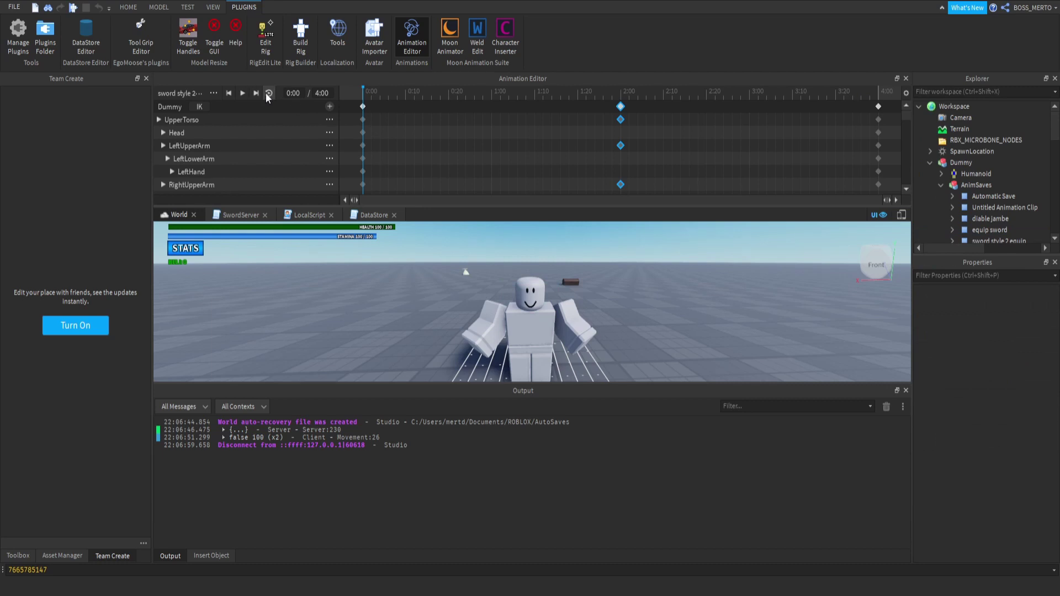
left_click(214, 93)
left_click(242, 151)
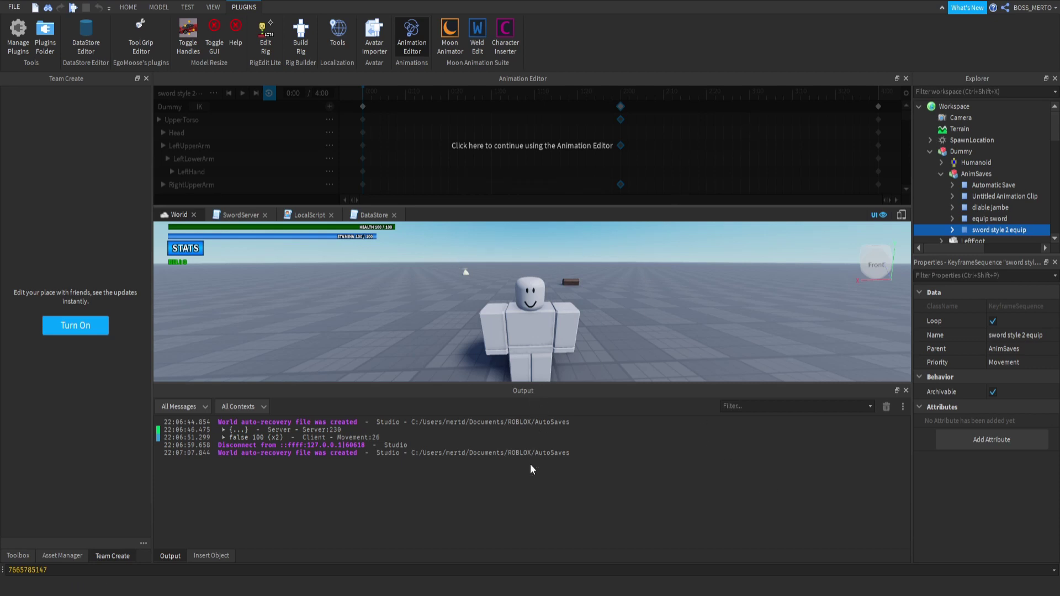
left_click(906, 79)
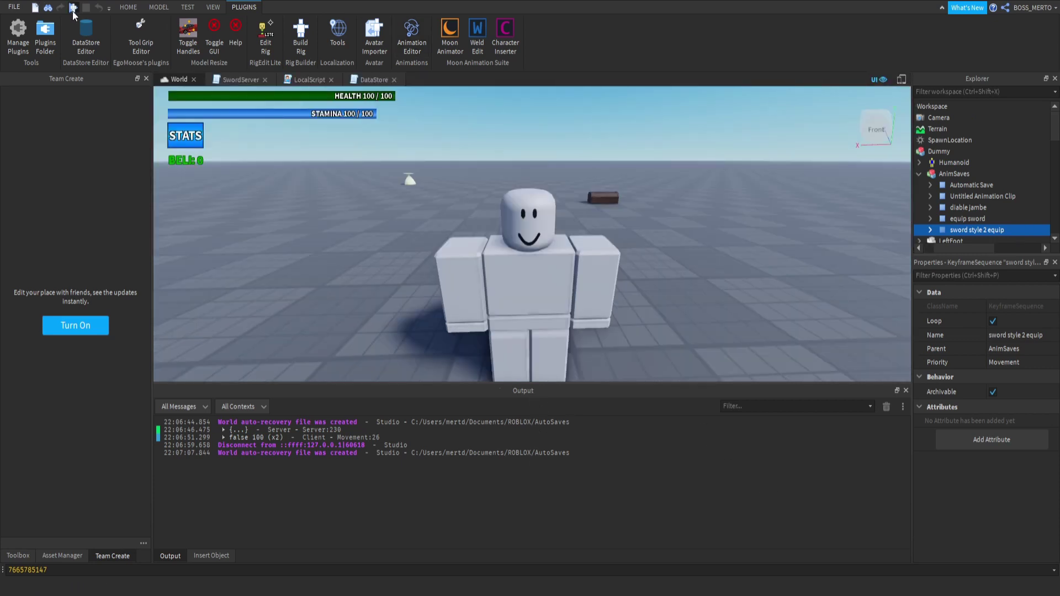
Step: Playtest again with the Sword equipped and view the character from the front to check that the two-sword animation loops
left_click(73, 7)
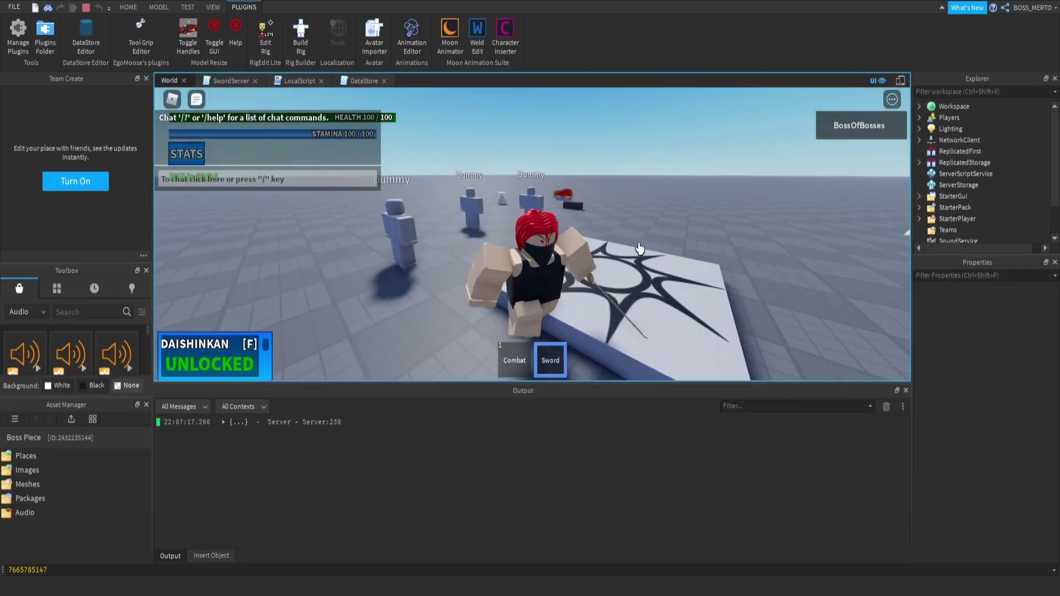
key("s")
right_click_drag(638, 237, 639, 237)
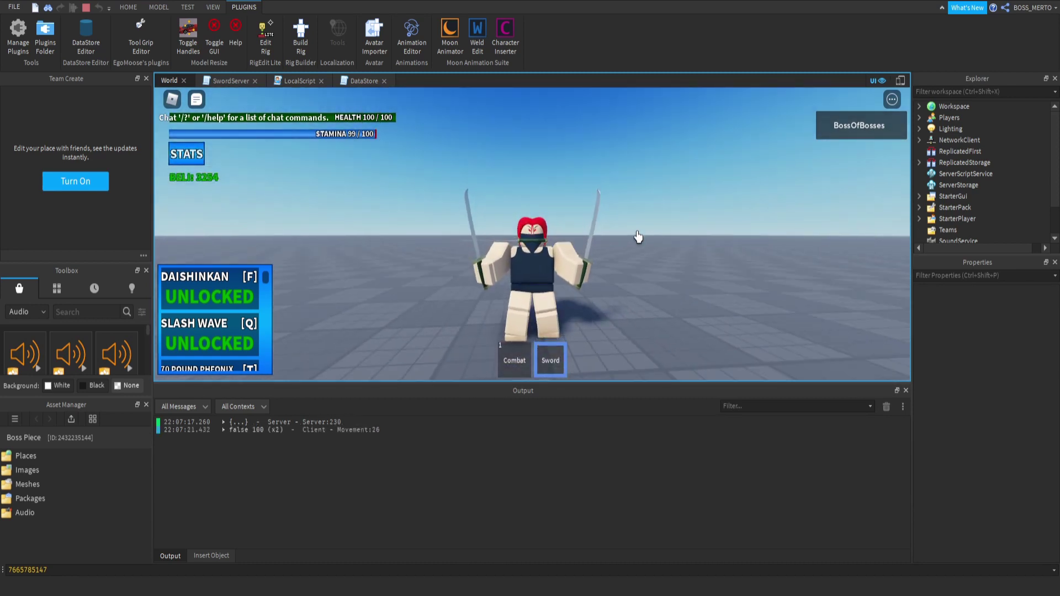
scroll(638, 236, "down", 3)
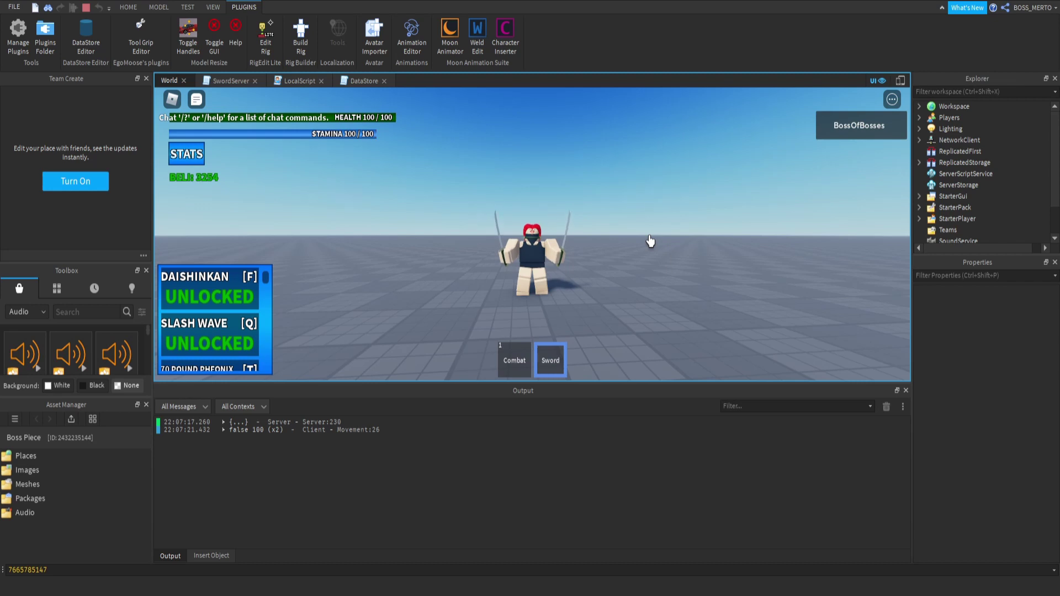